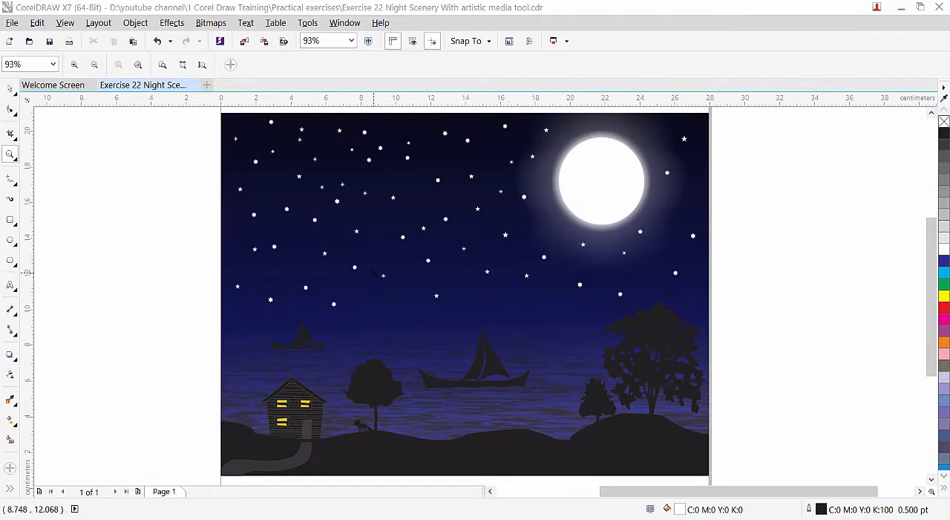
# Move the finished night scenery group off the page into the empty area on its right.
pyautogui.press('space')
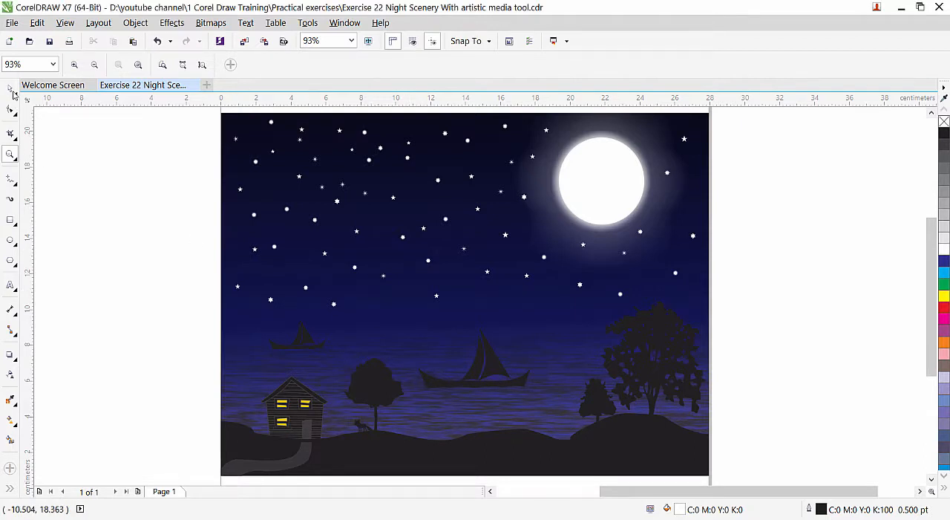
pyautogui.scroll(-2, 197, 193)
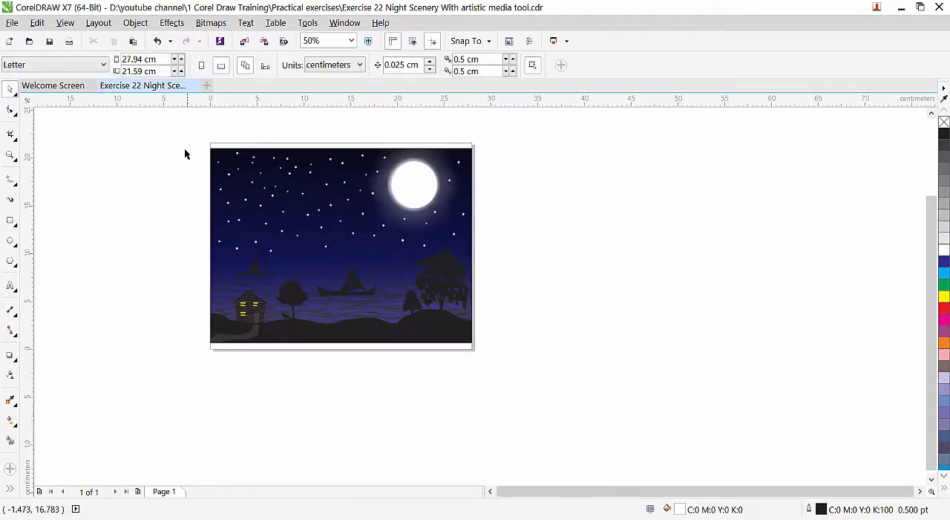
pyautogui.moveTo(417, 267); pyautogui.dragTo(583, 404)
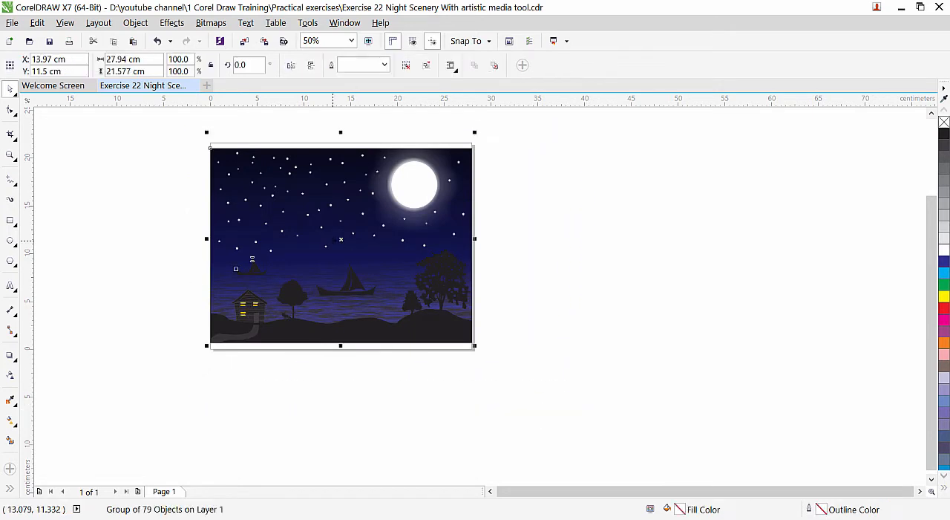
pyautogui.moveTo(354, 176); pyautogui.dragTo(644, 193)
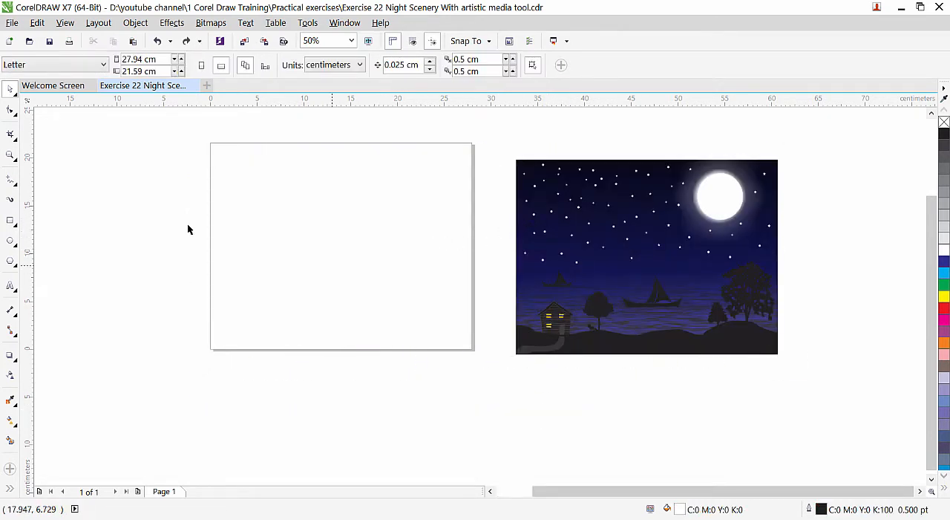
# Add a rectangle the size of the page, 27.94 by 21.59 cm, as the sky background.
pyautogui.click(9, 158)
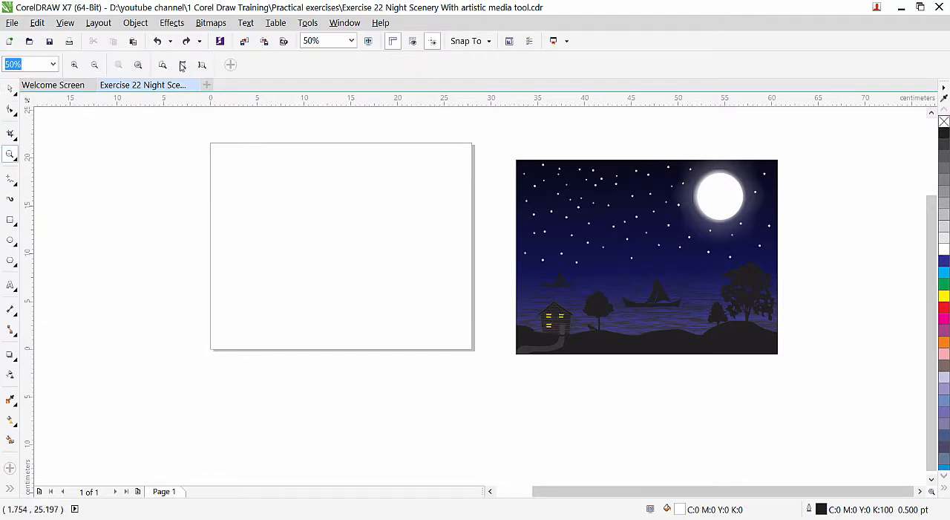
pyautogui.click(183, 65)
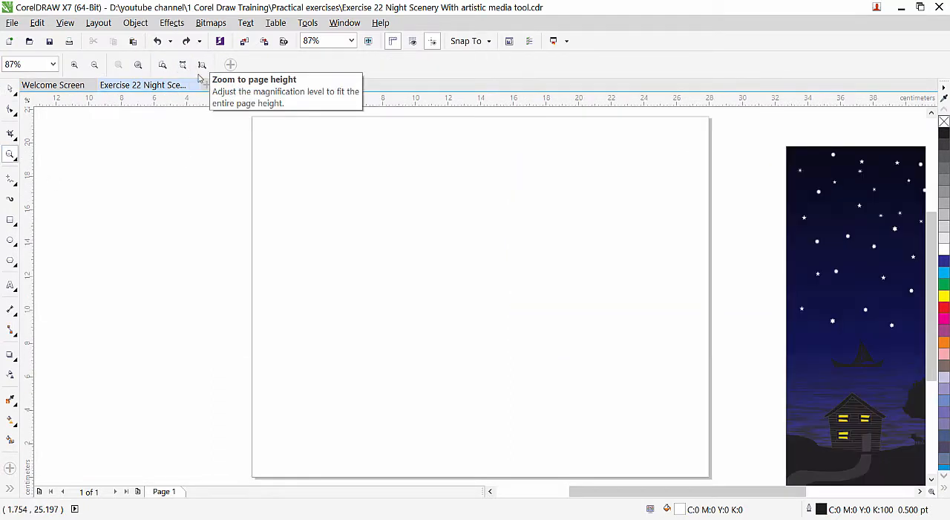
pyautogui.doubleClick(12, 221)
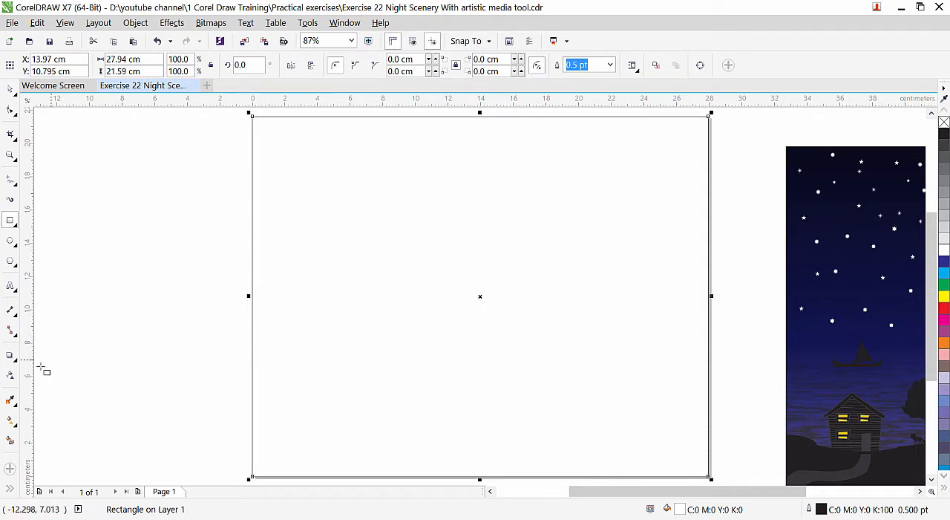
# Apply a fountain fill to the page-sized rectangle and set its start colour to black, C74 M68 Y65 K90.
pyautogui.click(11, 422)
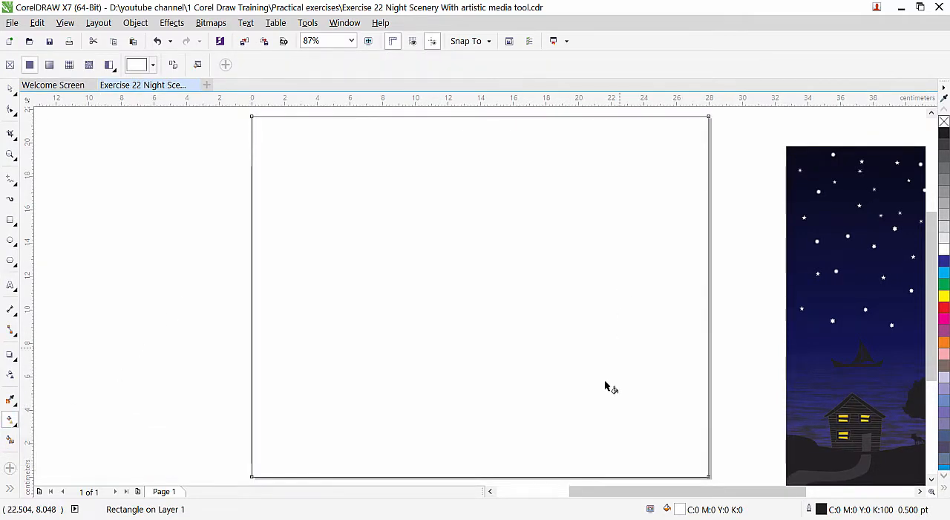
pyautogui.click(50, 66)
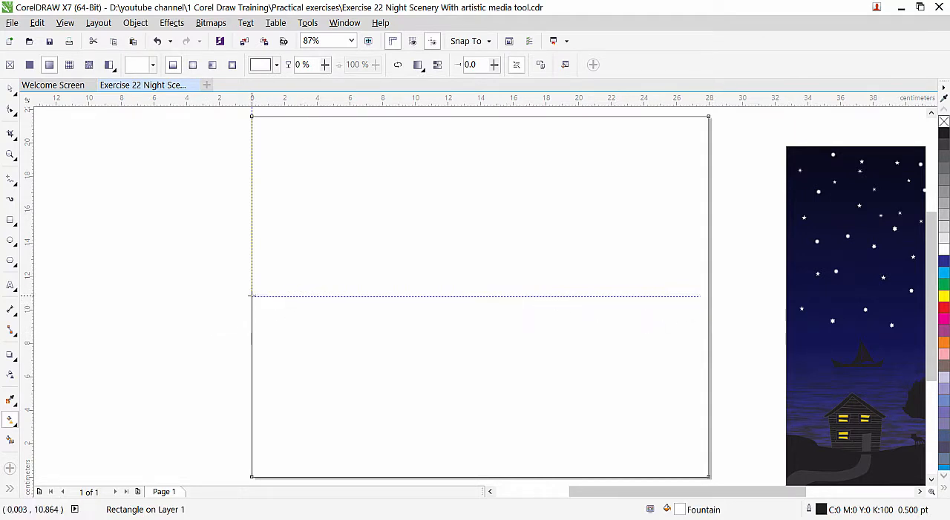
pyautogui.click(252, 295)
pyautogui.click(230, 315)
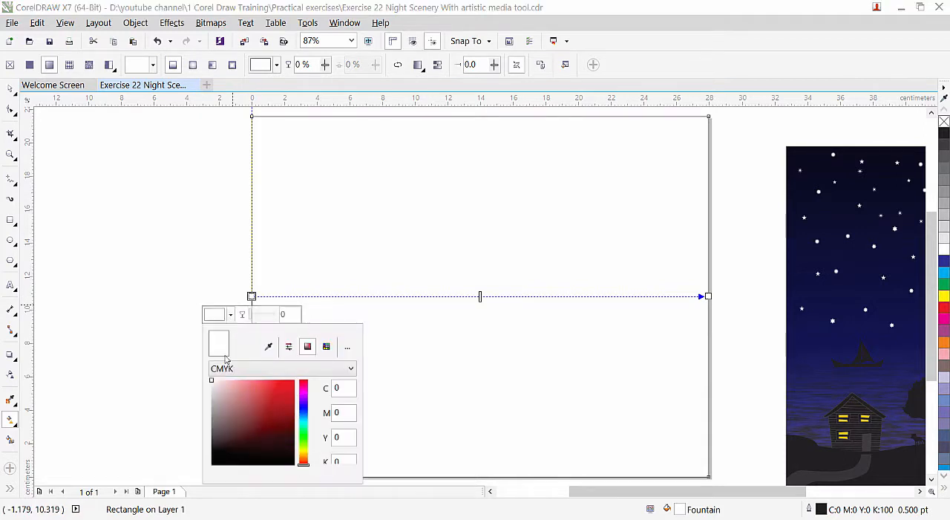
pyautogui.click(265, 466)
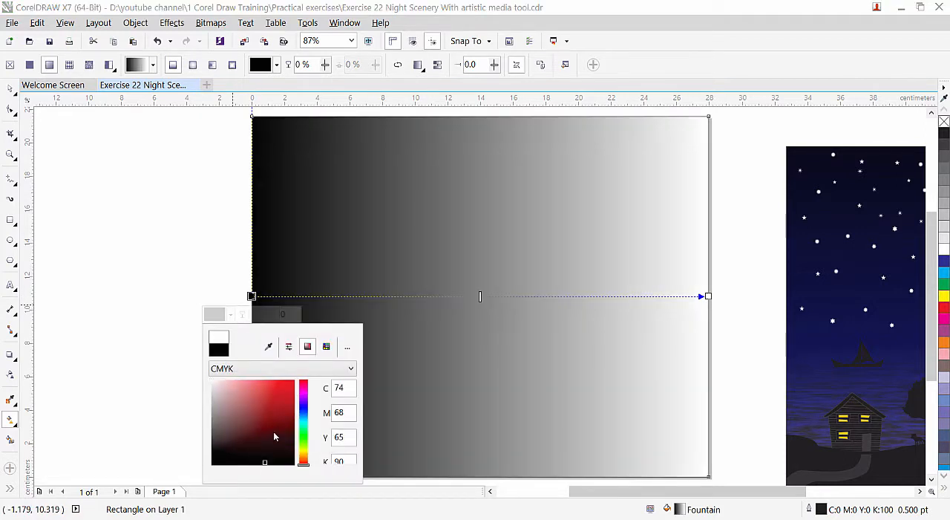
# Set the end colour of the rectangle's fountain fill to dark blue, #190A6B.
pyautogui.click(708, 296)
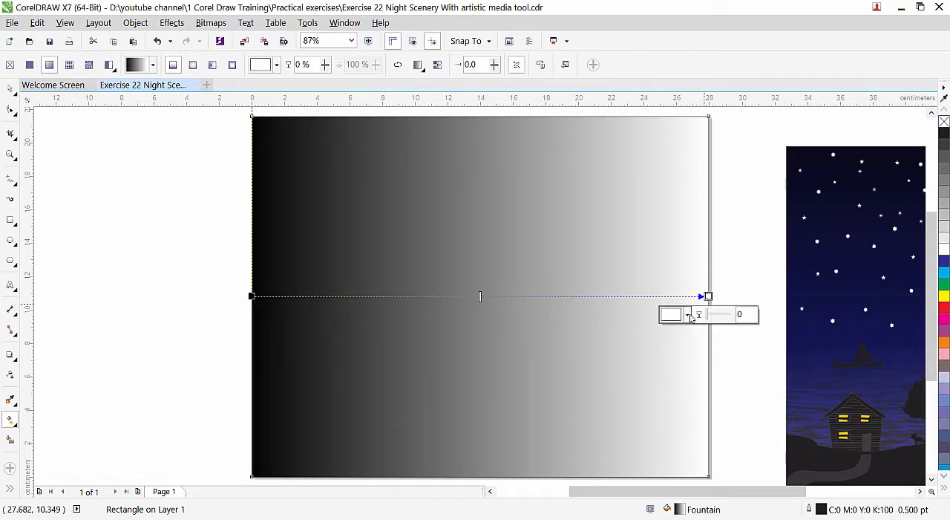
pyautogui.click(688, 315)
pyautogui.click(761, 408)
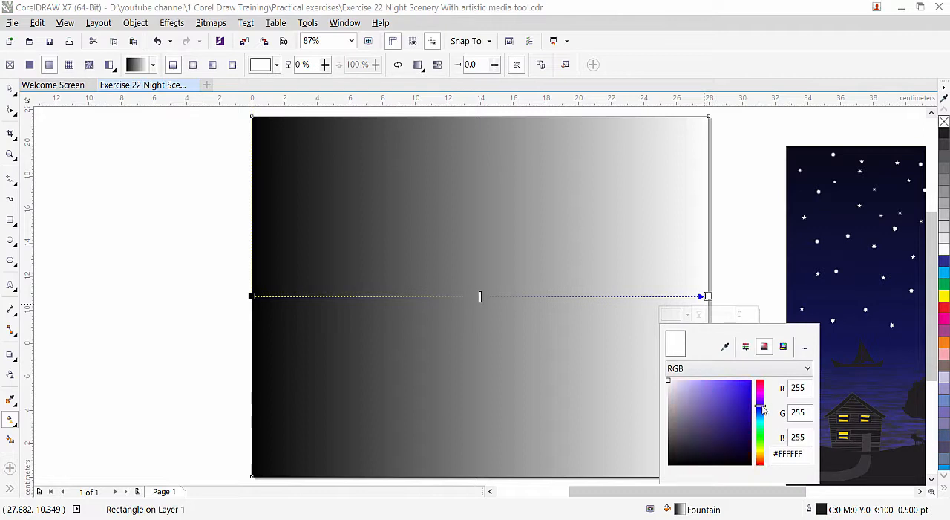
pyautogui.click(742, 429)
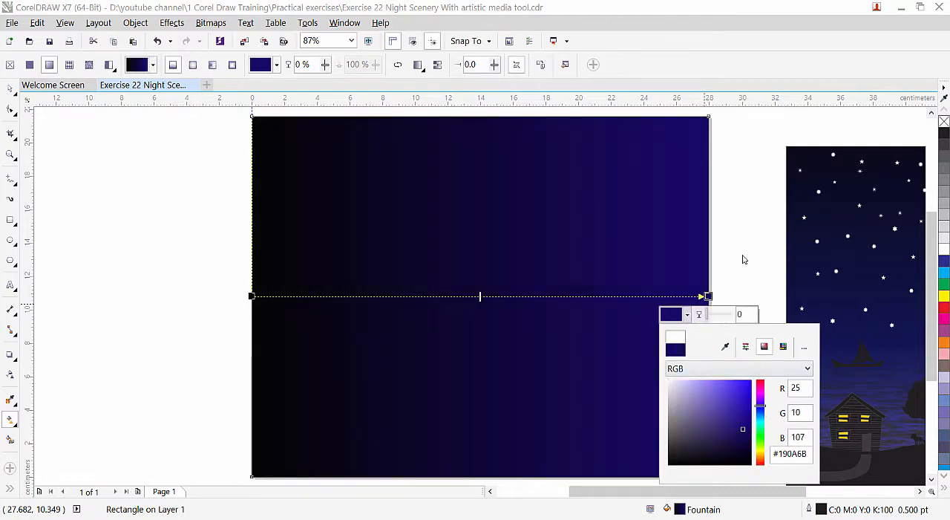
pyautogui.click(742, 252)
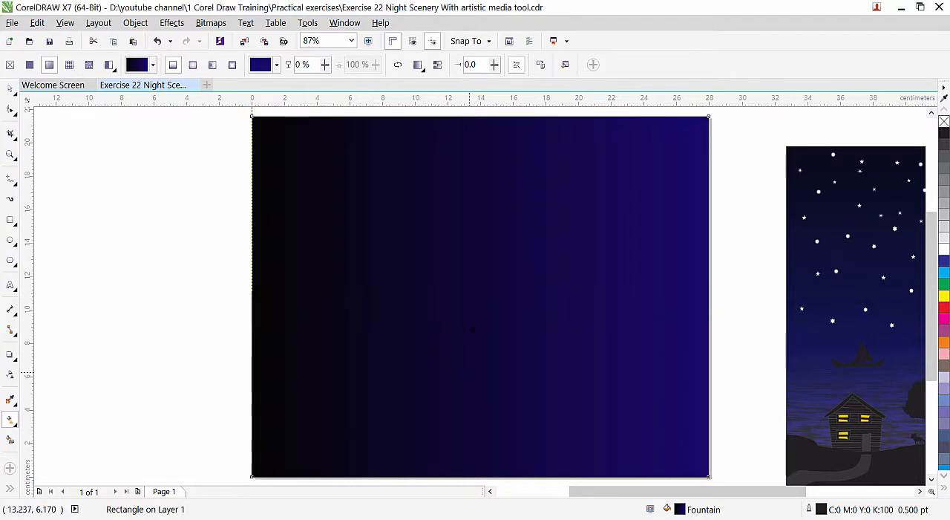
# Redirect the fountain fill vertically, running from black near the rectangle's upper edge to dark blue near its lower edge.
pyautogui.moveTo(468, 372); pyautogui.dragTo(467, 473)
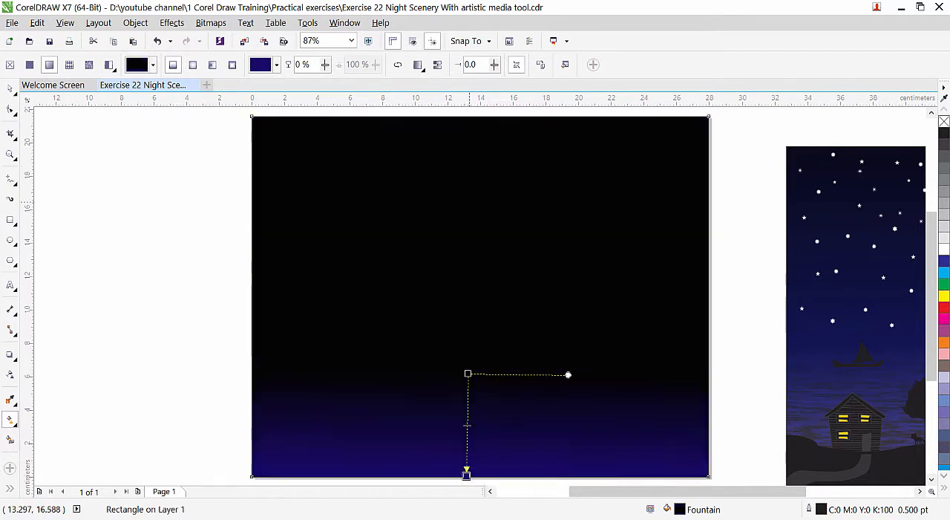
pyautogui.moveTo(475, 214); pyautogui.dragTo(477, 446)
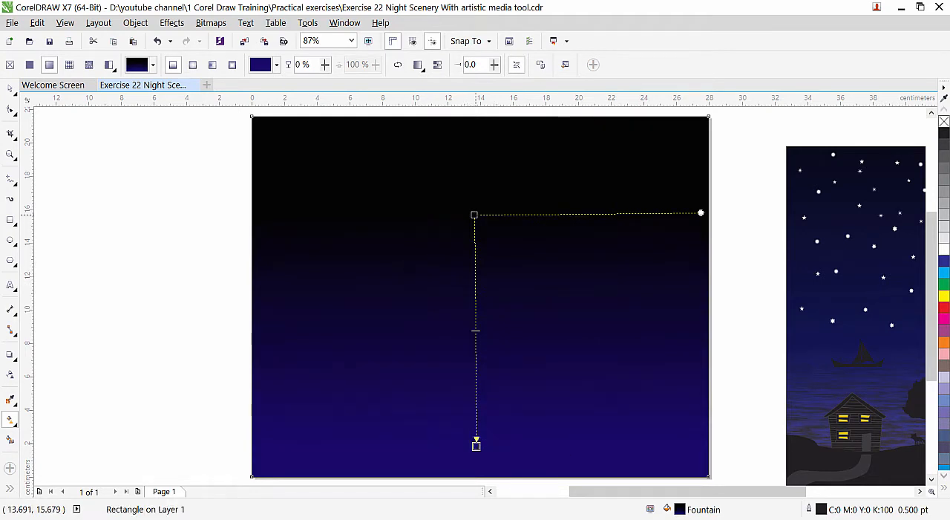
pyautogui.moveTo(474, 214); pyautogui.dragTo(478, 144)
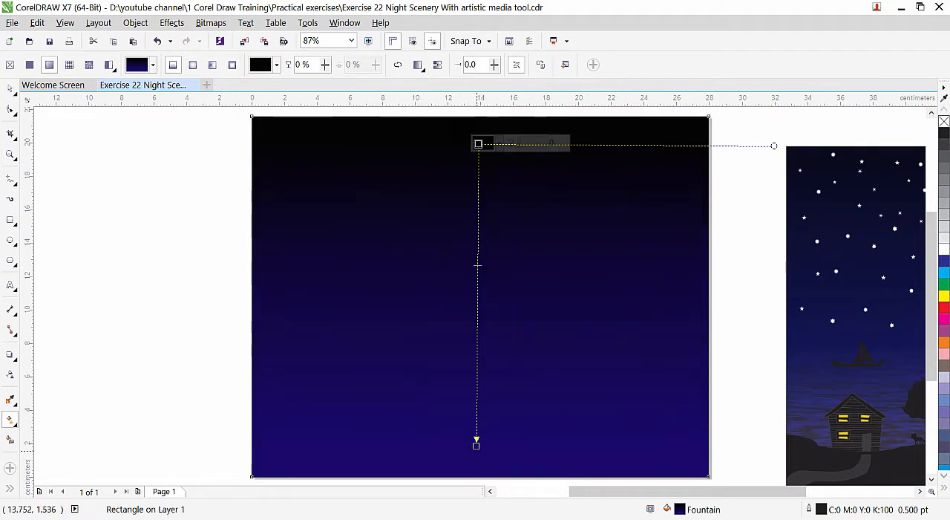
pyautogui.moveTo(476, 444); pyautogui.dragTo(481, 421)
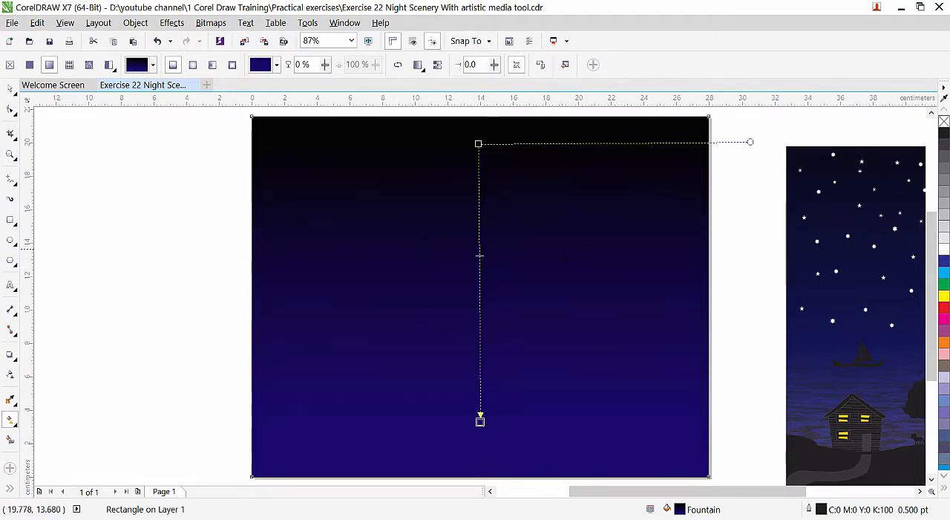
pyautogui.click(10, 89)
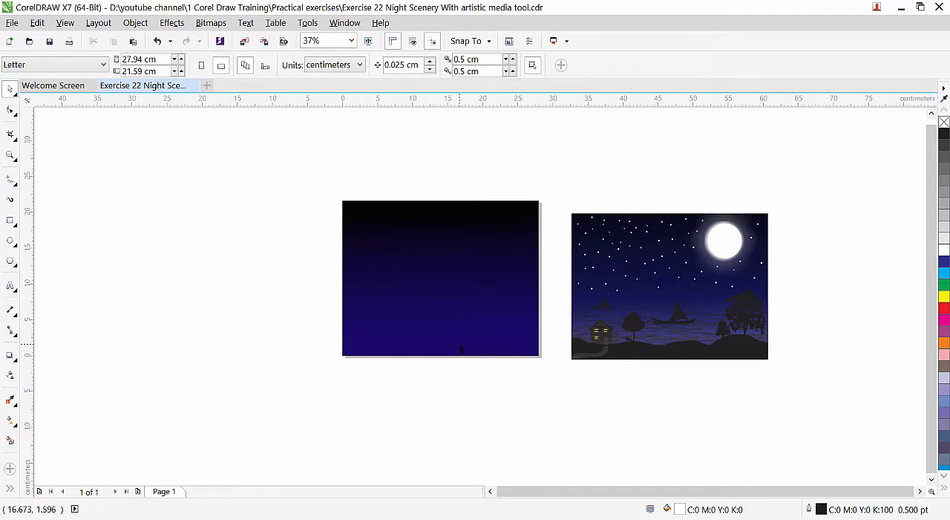
# Draw a closed Bézier shape about 33.2 by 7.9 cm with a wavy hill line across the lower background, extending beyond the page edges.
pyautogui.scroll(2, 460, 349)
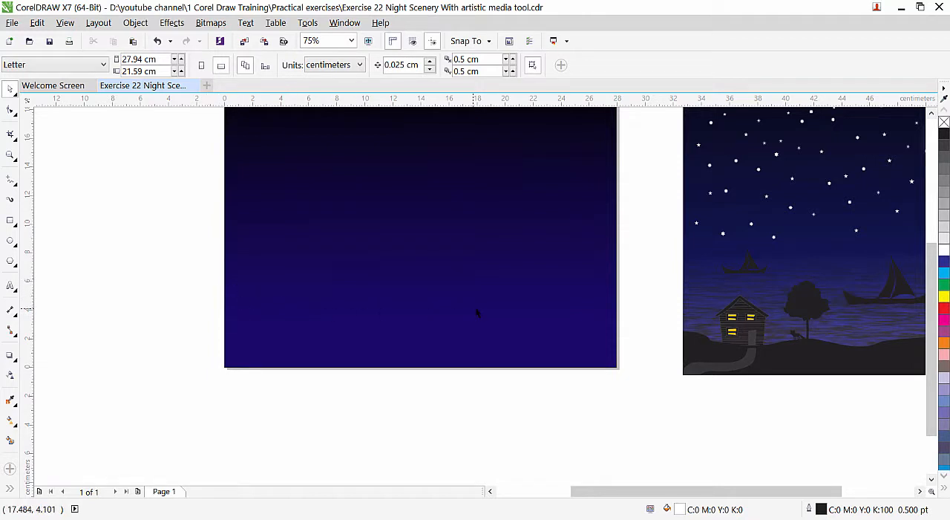
pyautogui.click(11, 182)
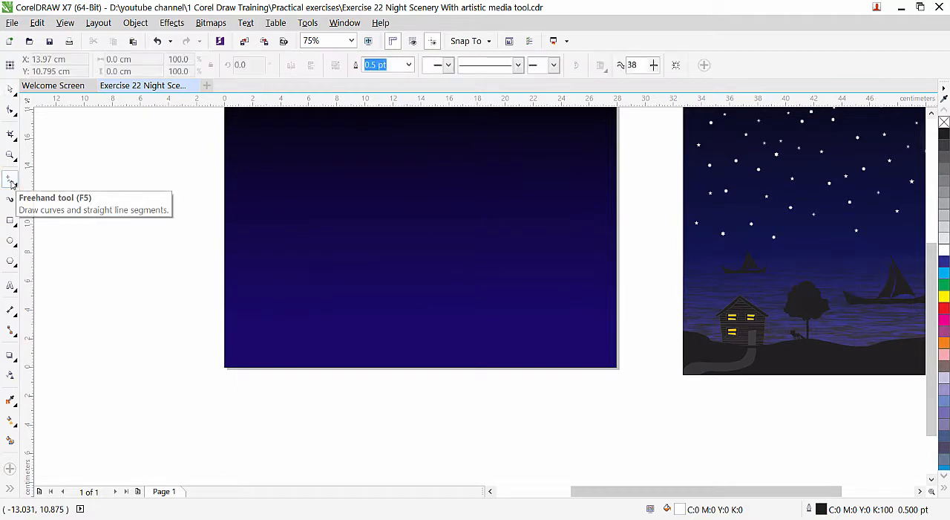
pyautogui.click(11, 182)
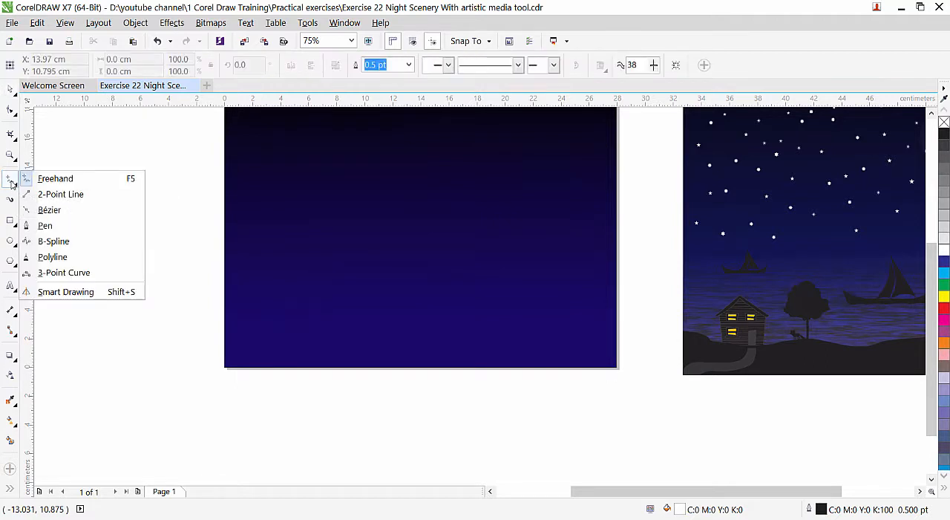
pyautogui.click(73, 212)
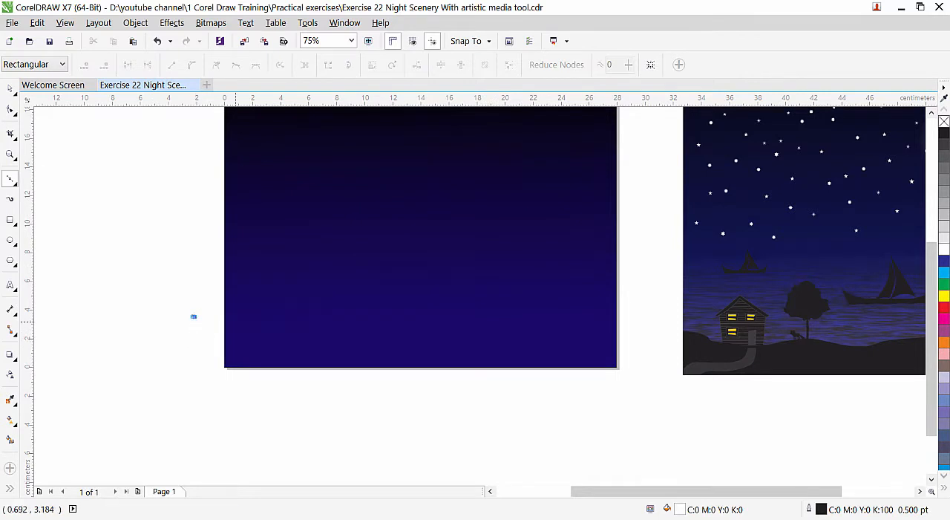
pyautogui.moveTo(267, 323); pyautogui.dragTo(286, 336)
pyautogui.moveTo(305, 332); pyautogui.dragTo(578, 300)
pyautogui.moveTo(626, 334); pyautogui.dragTo(673, 388)
pyautogui.click(624, 411)
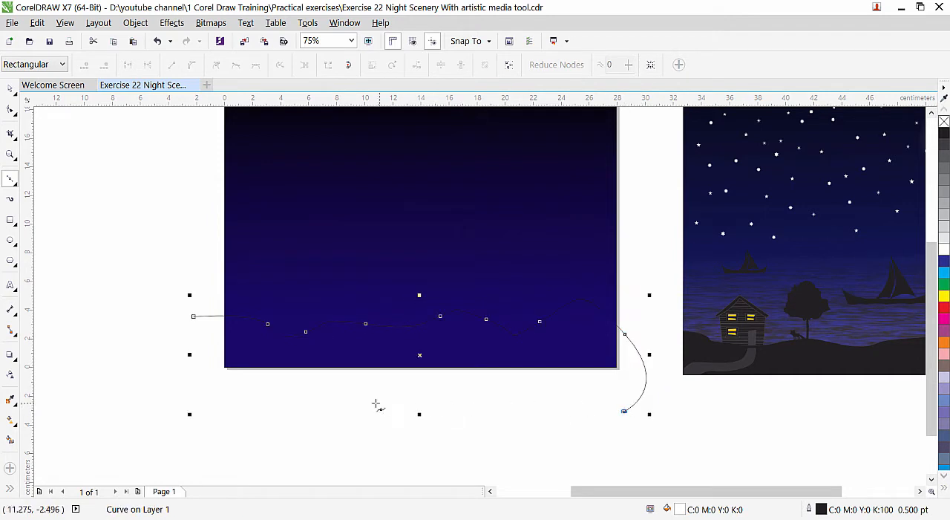
pyautogui.click(271, 412)
pyautogui.click(180, 391)
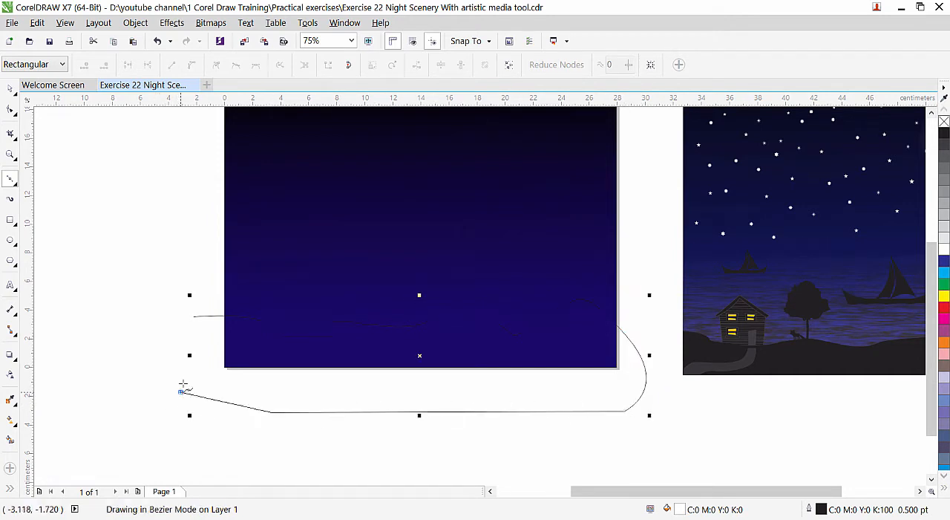
pyautogui.click(193, 317)
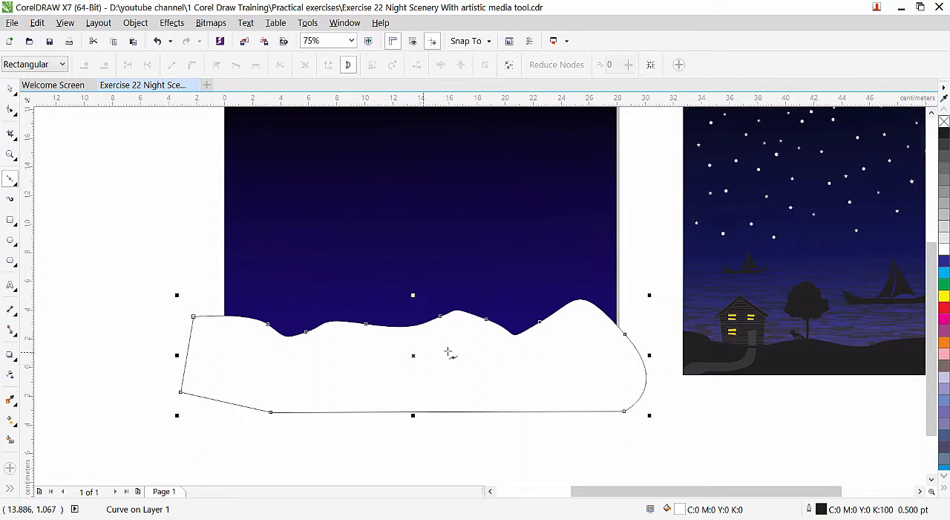
# Remove the hill shape's fill and intersect it with the background rectangle to create a ground piece within the page.
pyautogui.click(945, 122)
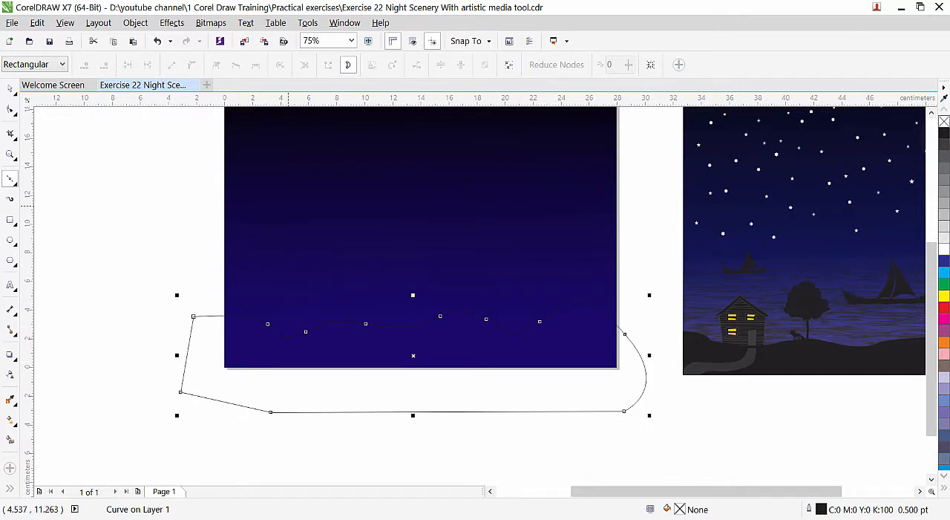
pyautogui.press('space')
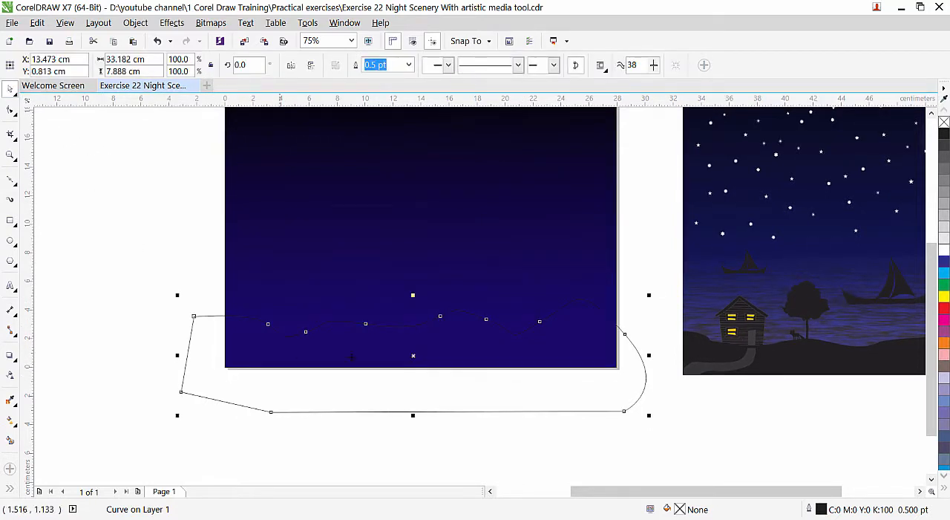
pyautogui.keyDown('shift'); pyautogui.click(291, 199); pyautogui.keyUp('shift')
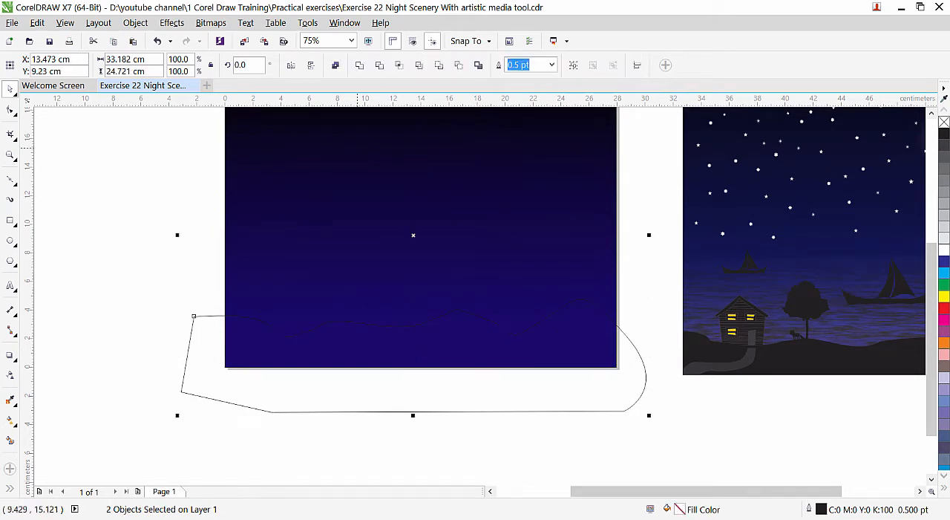
pyautogui.click(398, 66)
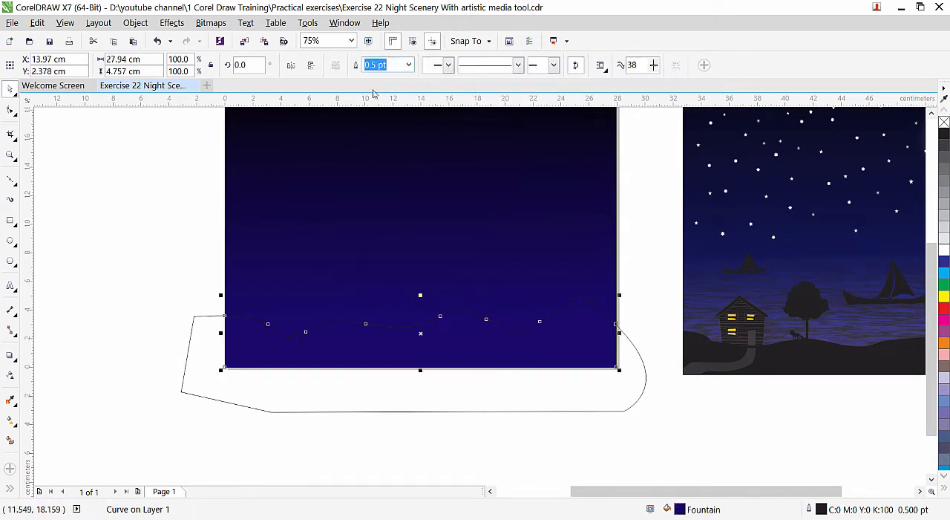
# Delete the original oversized hill outline and select the intersected ground piece on the page.
pyautogui.click(202, 395)
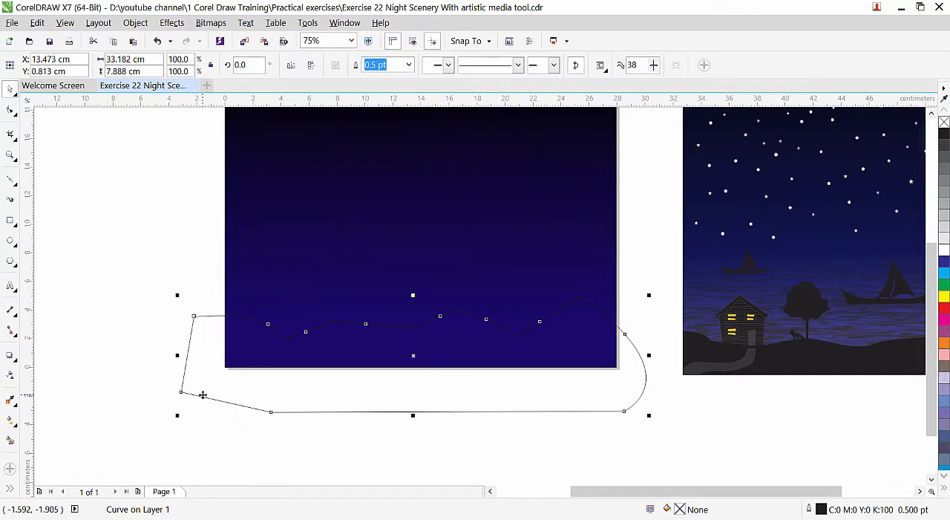
pyautogui.moveTo(202, 395); pyautogui.dragTo(194, 473)
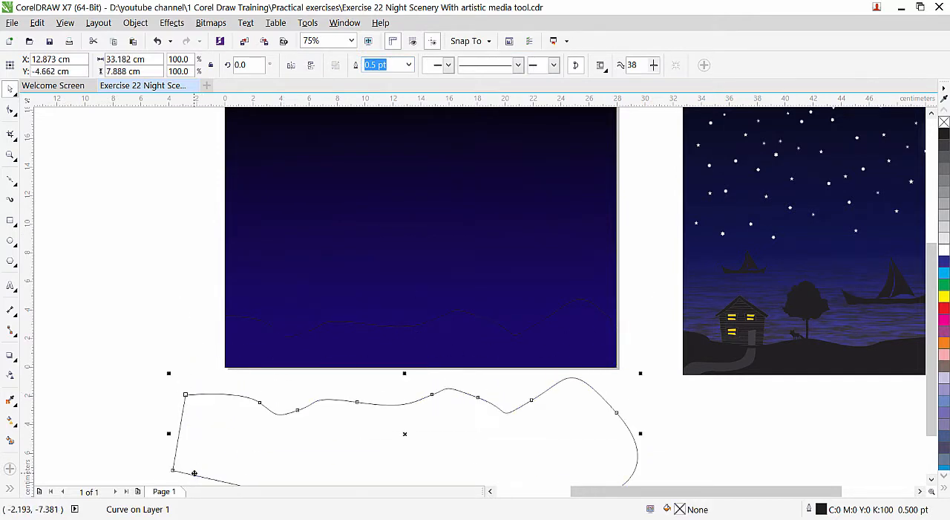
pyautogui.press('Delete')
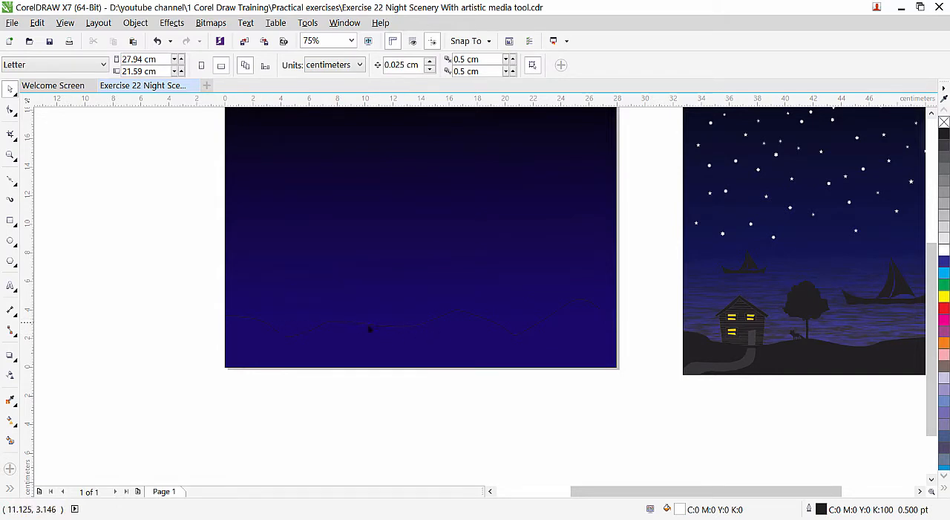
pyautogui.click(372, 329)
pyautogui.scroll(2, 309, 336)
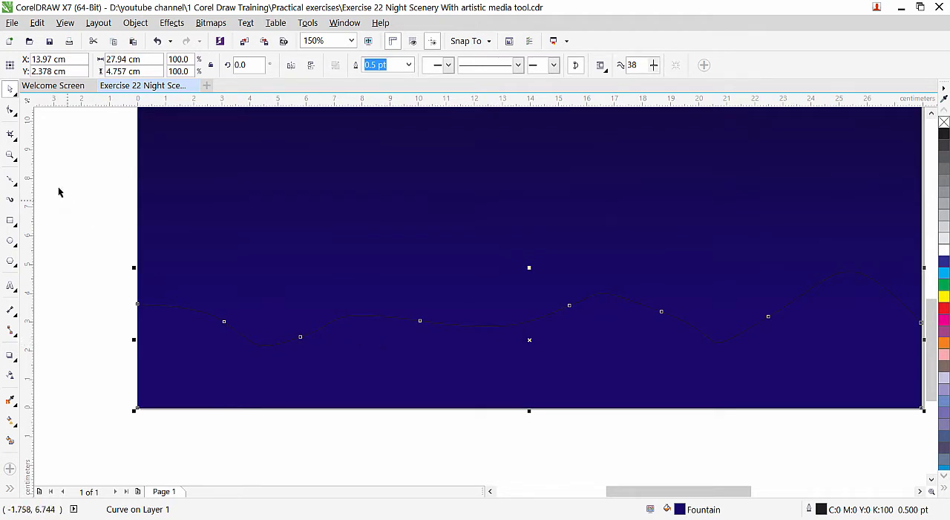
# Reshape the wavy edge of the ground piece by moving its curve nodes and smoothing the dips on its left half.
pyautogui.click(9, 109)
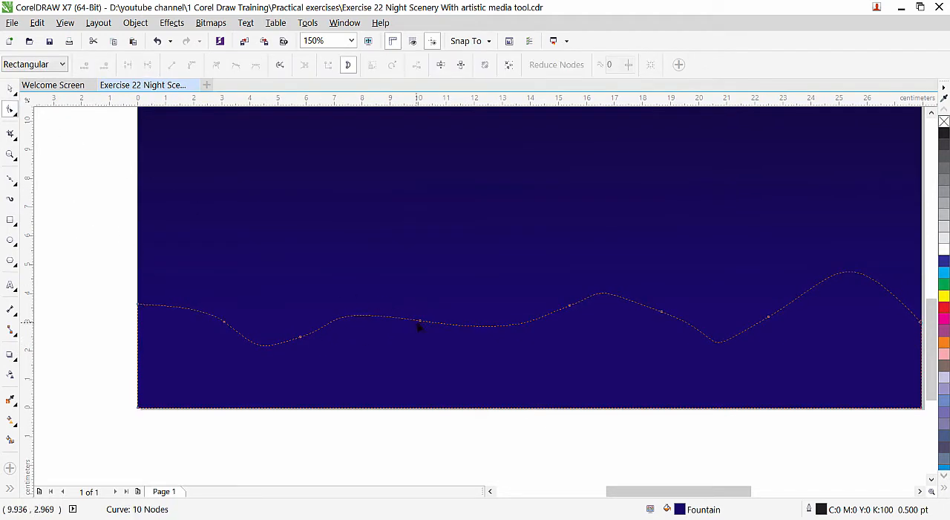
pyautogui.moveTo(419, 324); pyautogui.dragTo(450, 322)
pyautogui.moveTo(346, 322); pyautogui.dragTo(385, 339)
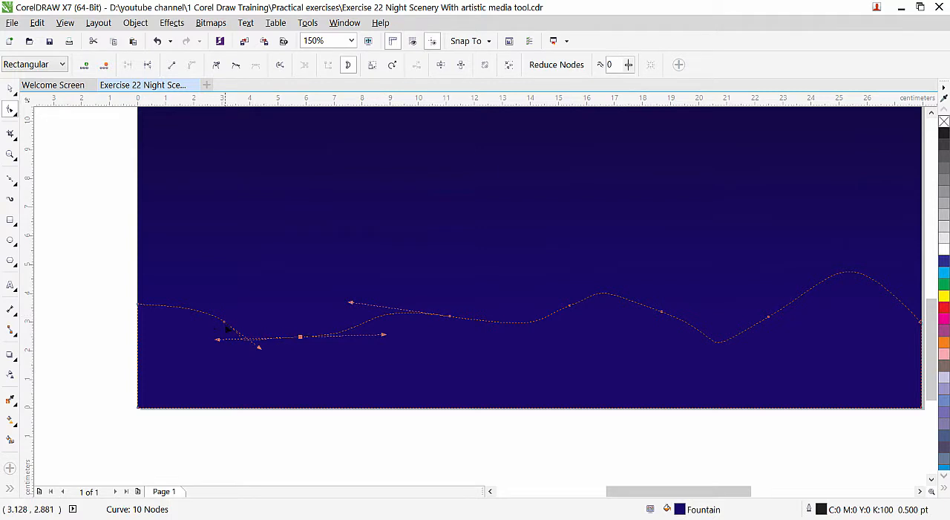
pyautogui.moveTo(225, 322)
pyautogui.mouseDown()
pyautogui.moveTo(210, 310)
pyautogui.moveTo(234, 334)
pyautogui.mouseUp()
pyautogui.scroll(-2, 303, 360)
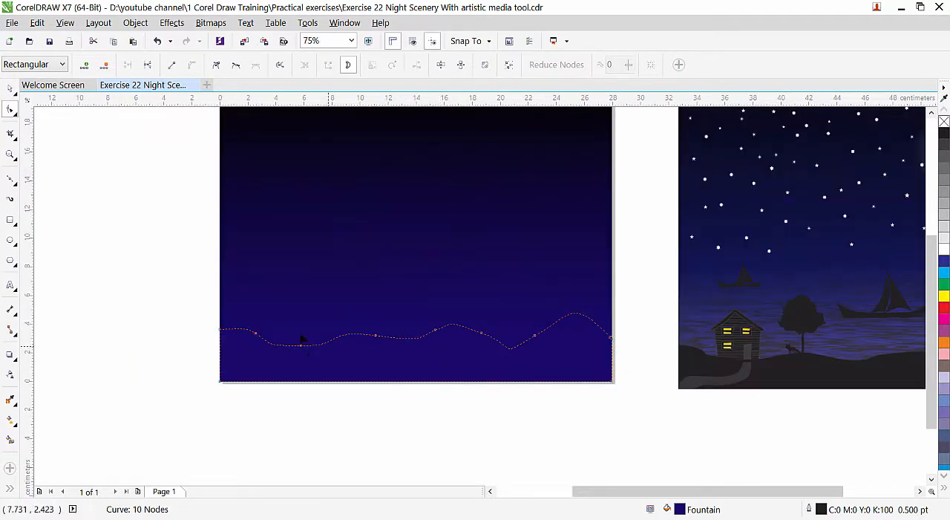
# Fill the ground piece with black and reduce its height to about 4.08 cm, keeping its base on the page edge.
pyautogui.click(10, 89)
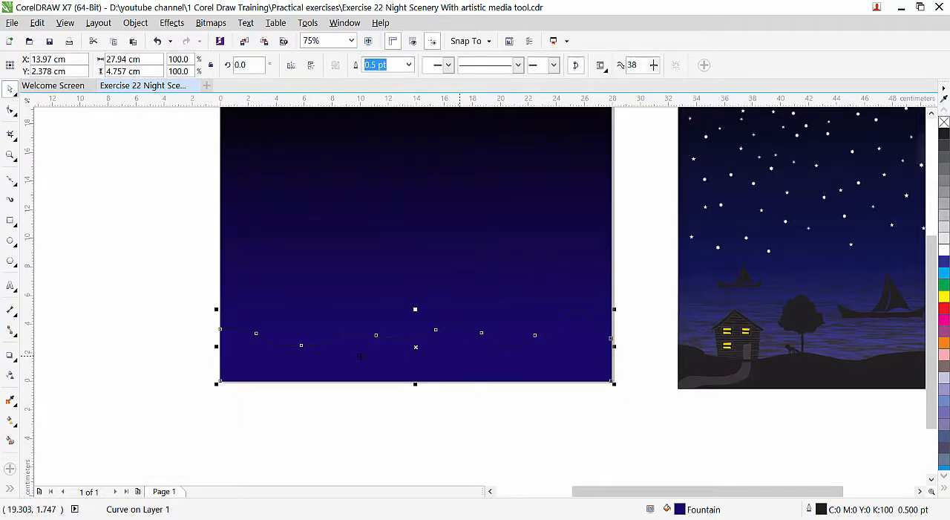
pyautogui.click(945, 135)
pyautogui.hscroll(-3, 500, 447)
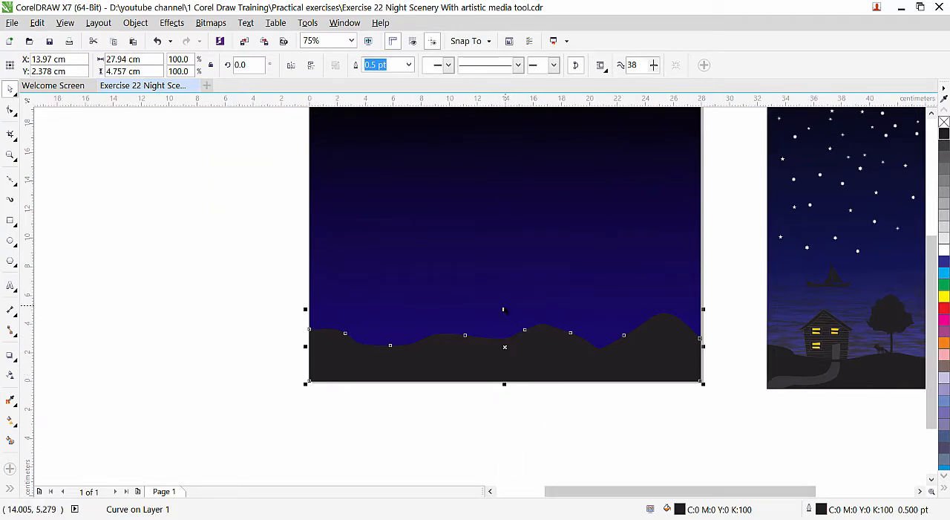
pyautogui.moveTo(504, 309); pyautogui.dragTo(504, 319)
pyautogui.moveTo(933, 407); pyautogui.dragTo(932, 379)
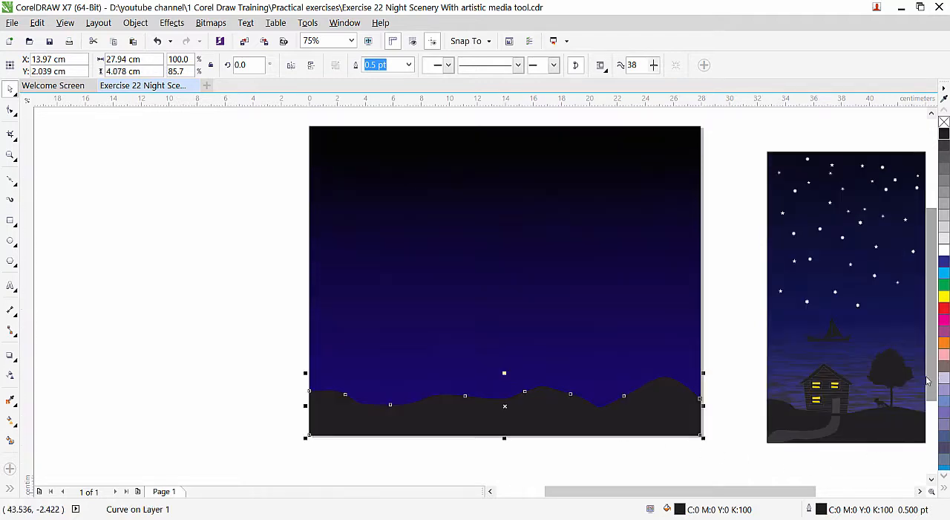
# Draw a circle about 5.5 cm in diameter in the sky's upper right area and fill it white as the moon.
pyautogui.click(919, 491)
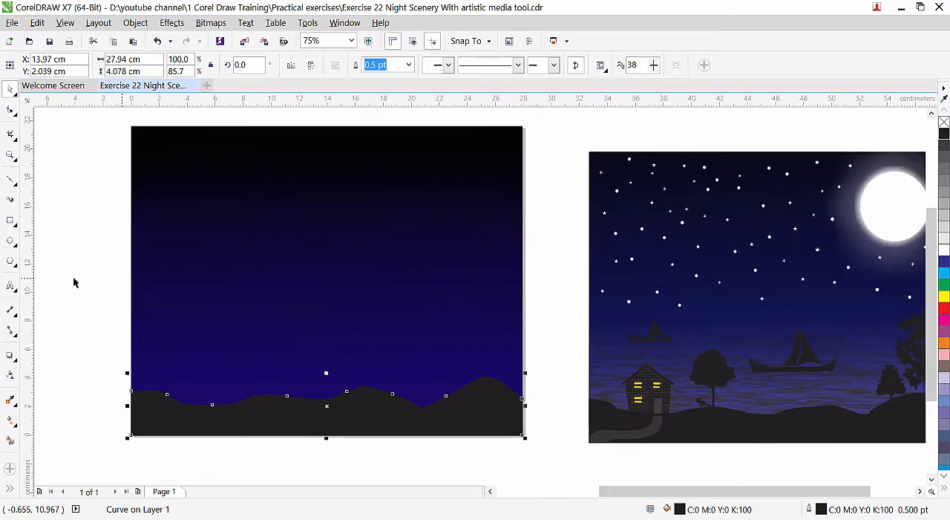
pyautogui.click(9, 242)
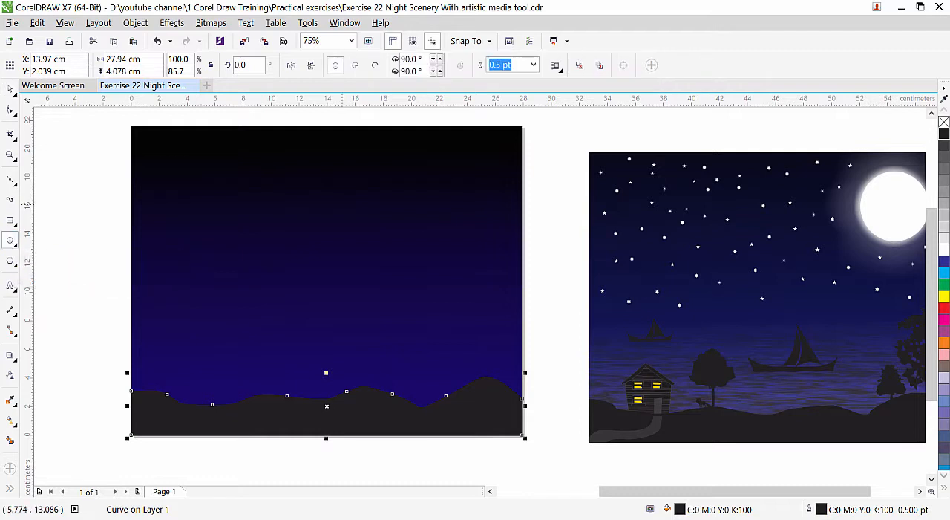
pyautogui.moveTo(404, 166); pyautogui.dragTo(480, 246)
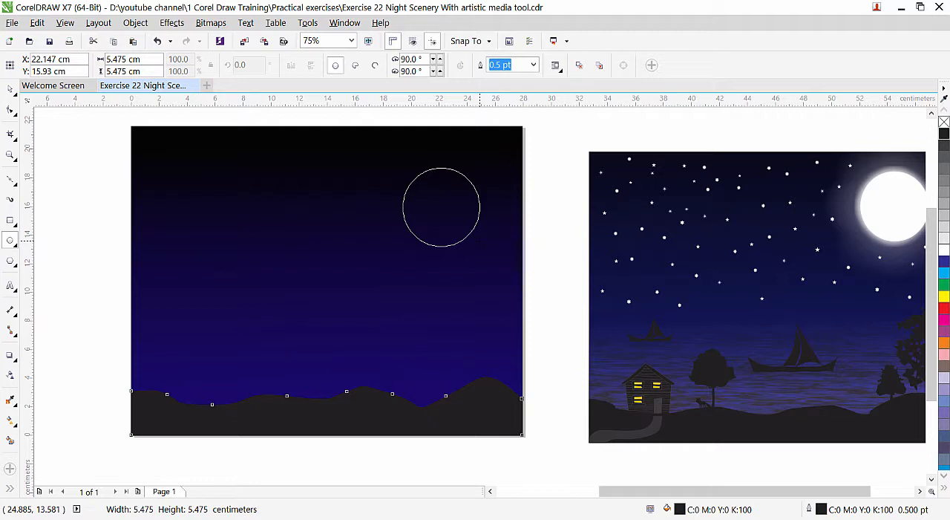
pyautogui.moveTo(481, 246); pyautogui.dragTo(480, 246)
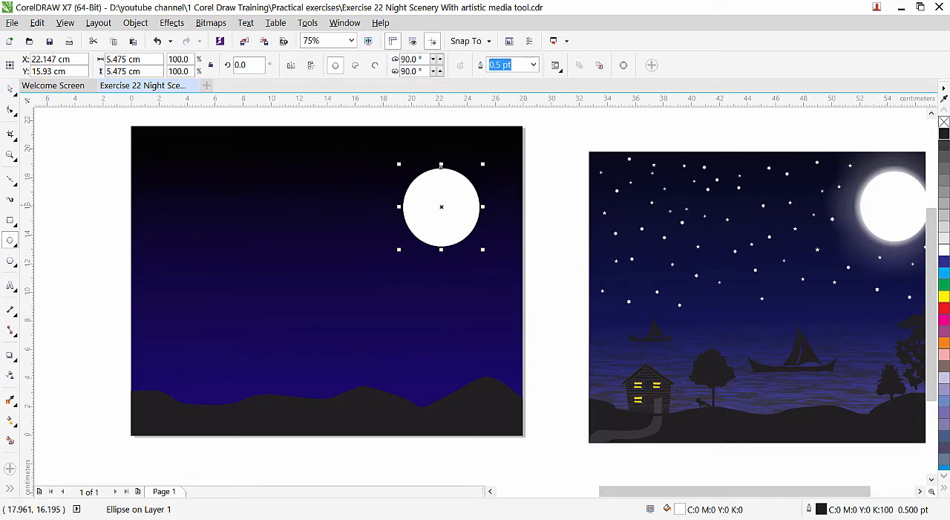
# Apply the Large Glow drop shadow preset to the moon, with a white shadow color and feathering of 89.
pyautogui.click(8, 358)
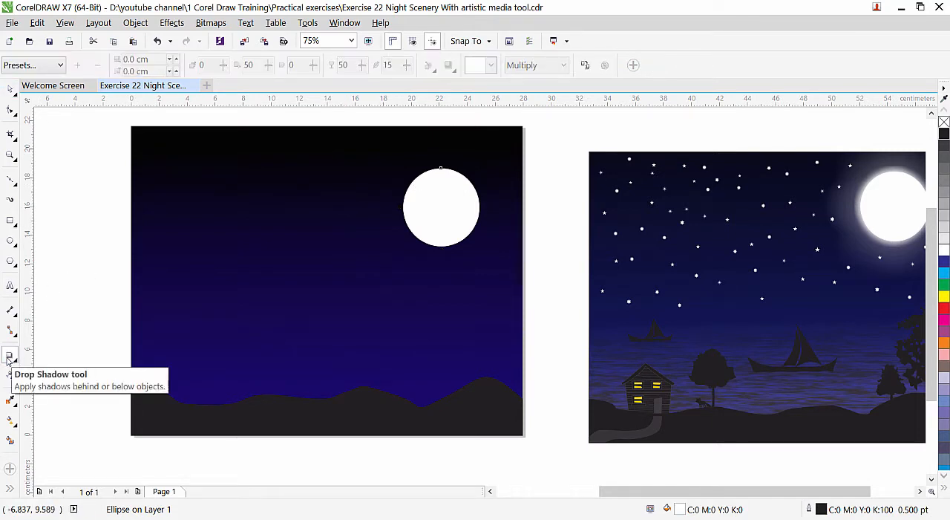
pyautogui.click(60, 66)
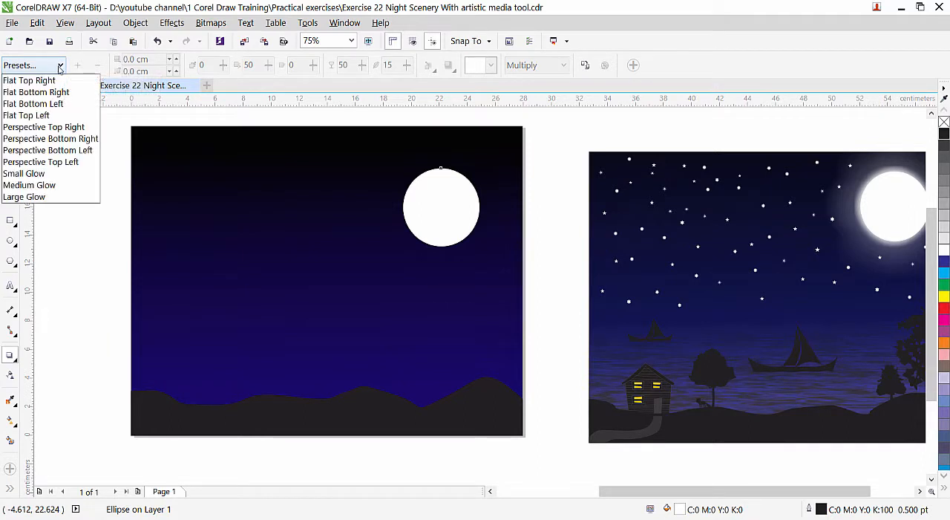
pyautogui.click(34, 196)
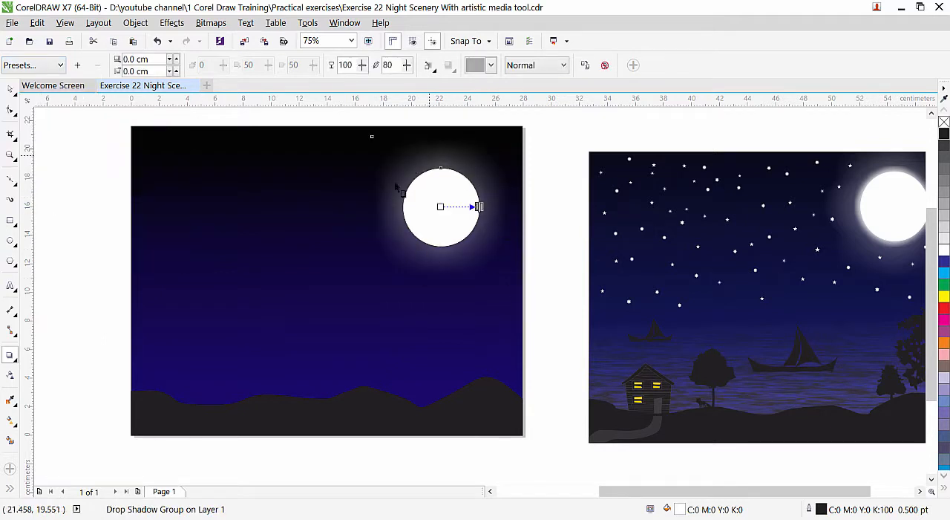
pyautogui.click(491, 65)
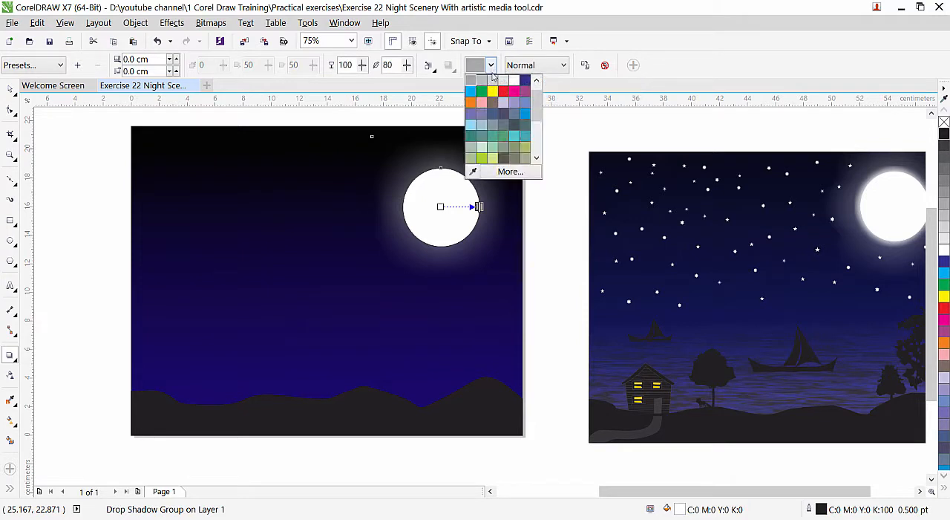
pyautogui.click(514, 82)
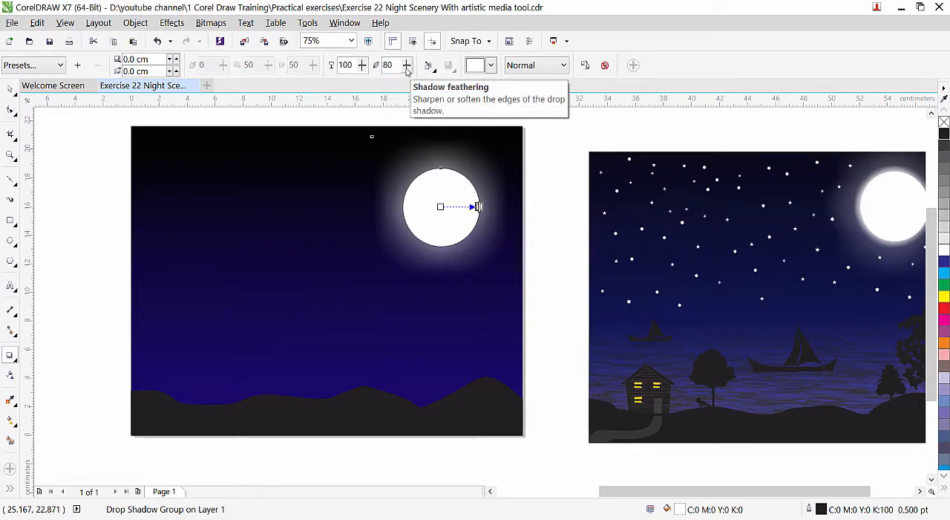
pyautogui.moveTo(407, 69)
pyautogui.mouseDown()
pyautogui.moveTo(398, 90)
pyautogui.moveTo(408, 69)
pyautogui.moveTo(423, 72)
pyautogui.mouseUp()
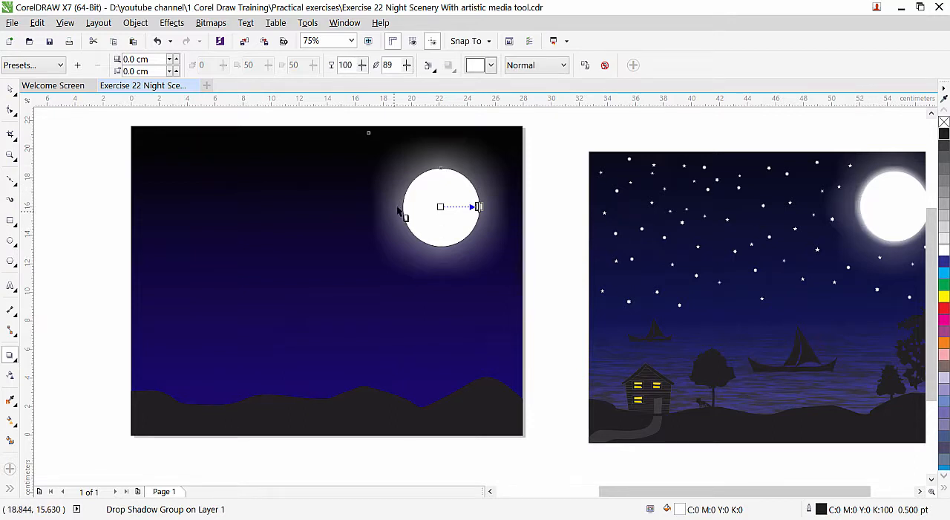
# Place a copy of the white moon circle without its glow in the left part of the sky.
pyautogui.click(10, 90)
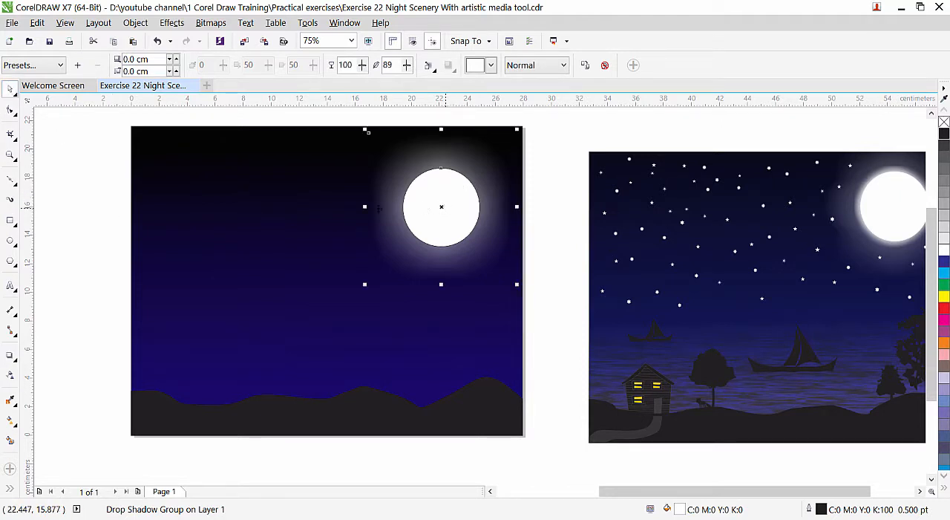
pyautogui.click(77, 190)
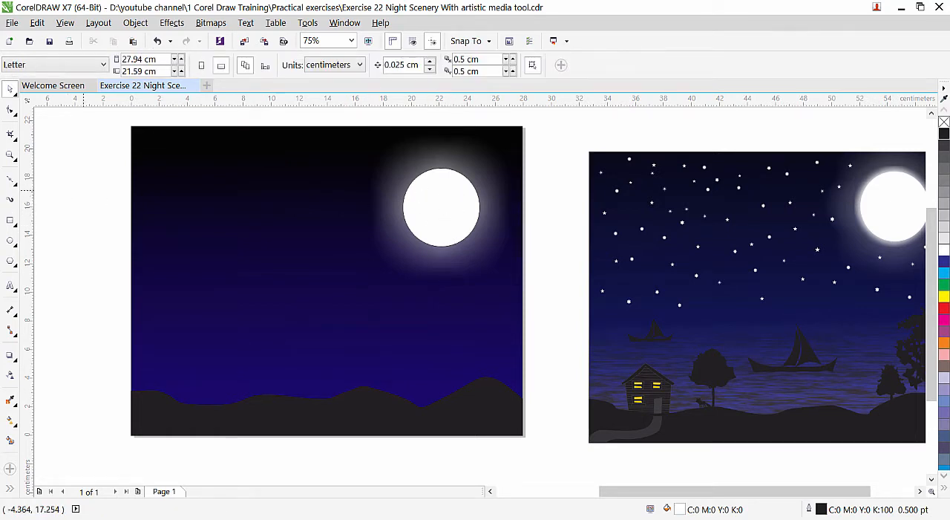
pyautogui.click(440, 204)
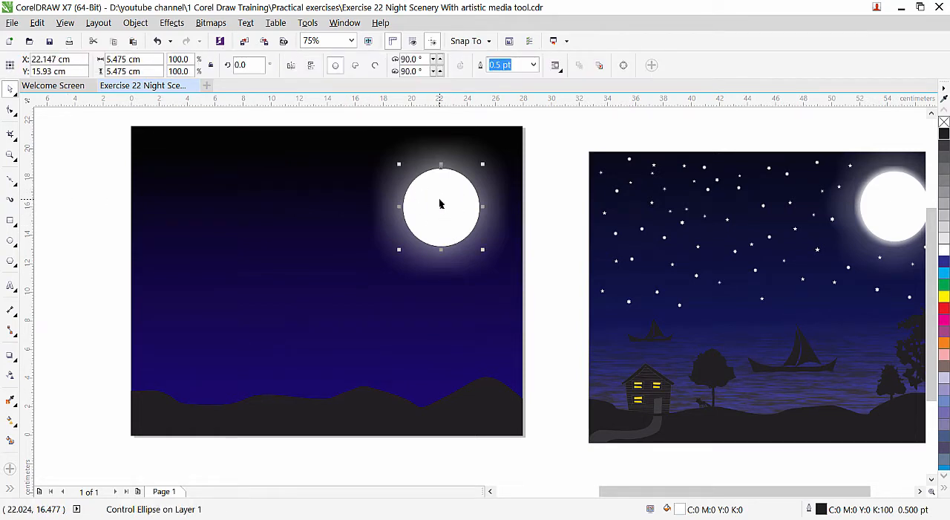
pyautogui.hotkey('ctrl', 'k')
pyautogui.moveTo(444, 195); pyautogui.dragTo(259, 237)
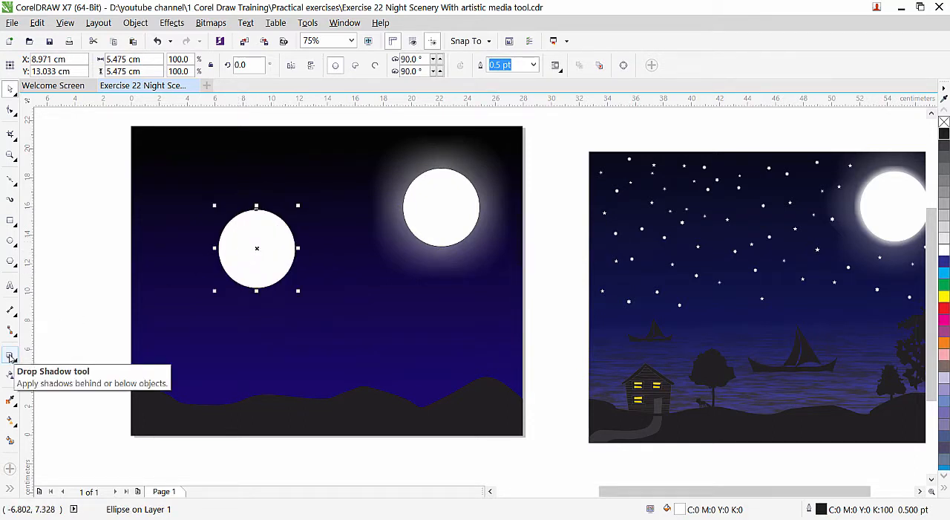
# Apply the Large Glow drop shadow preset to the copied circle and set its shadow color to white.
pyautogui.click(10, 357)
pyautogui.click(33, 65)
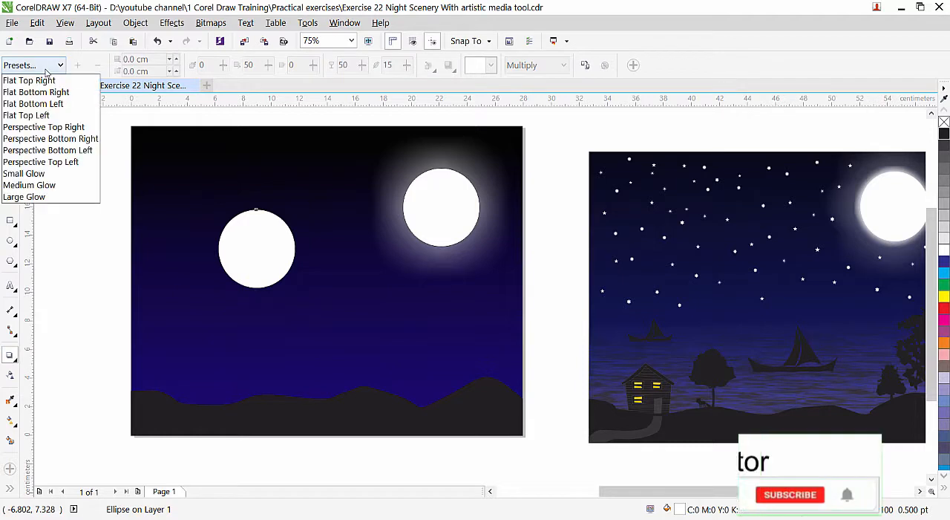
pyautogui.click(13, 198)
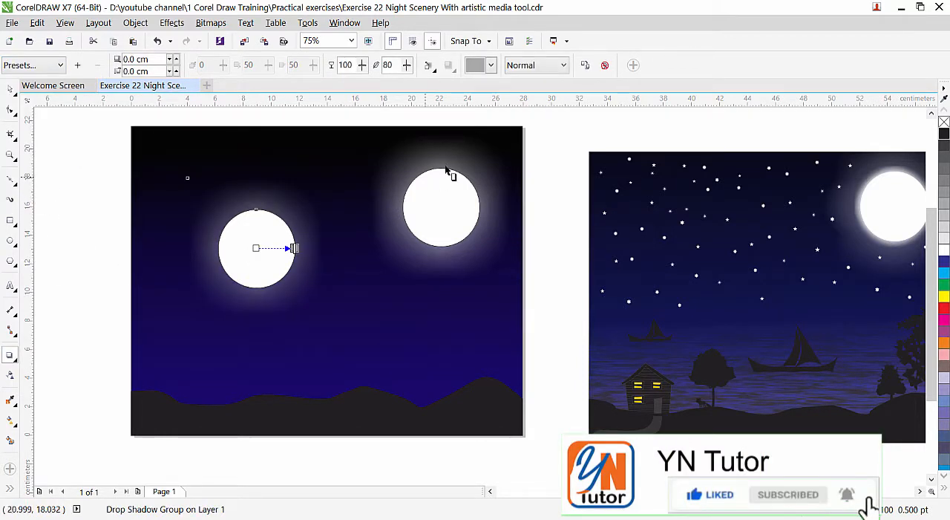
pyautogui.click(491, 66)
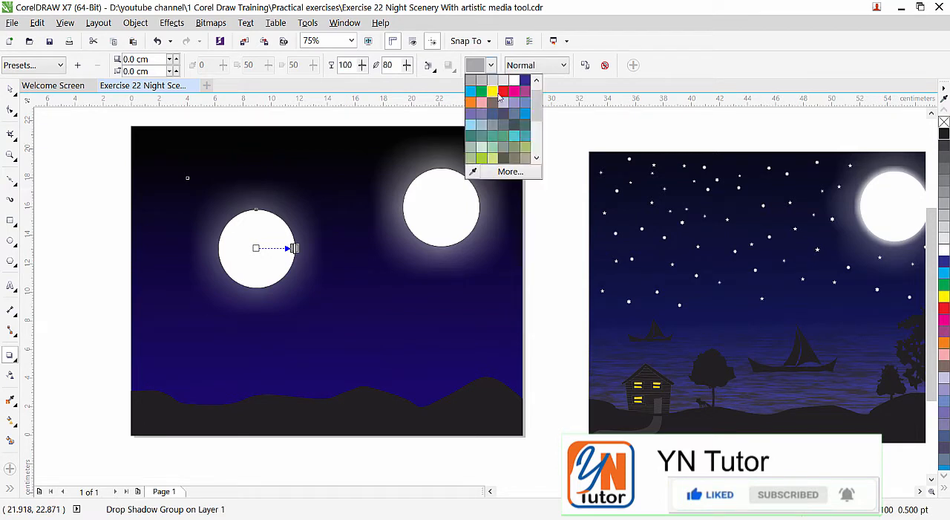
pyautogui.click(514, 79)
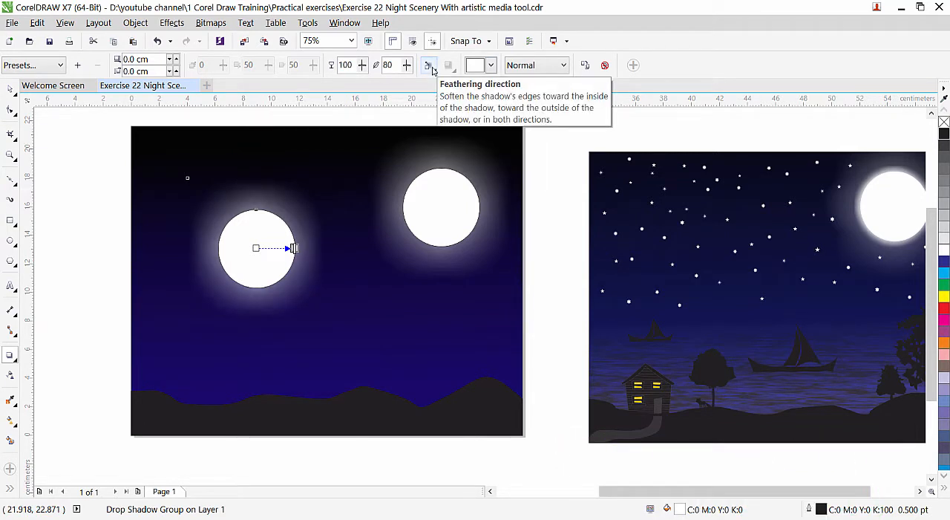
# Set the copied circle's shadow feathering direction to Outside and its feathering to 14, and remove the circle's outline.
pyautogui.click(433, 70)
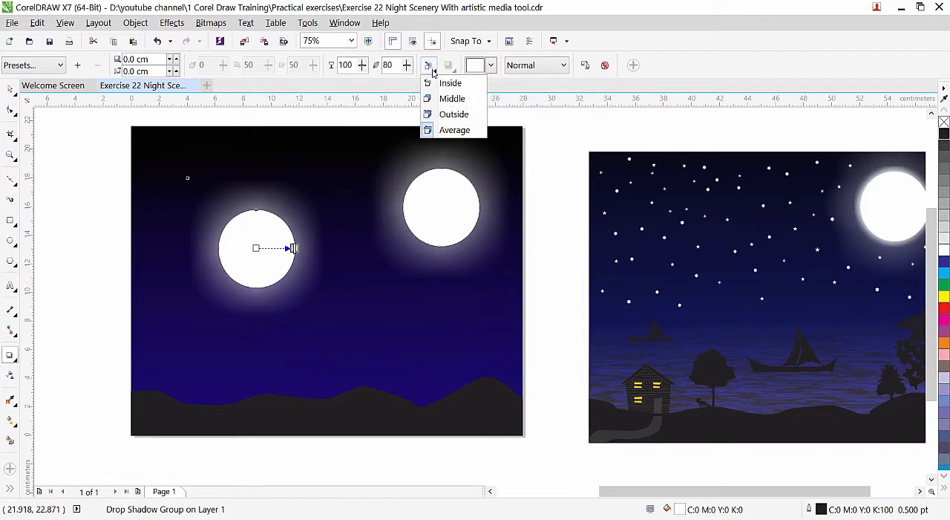
pyautogui.click(446, 115)
pyautogui.moveTo(407, 69); pyautogui.dragTo(386, 97)
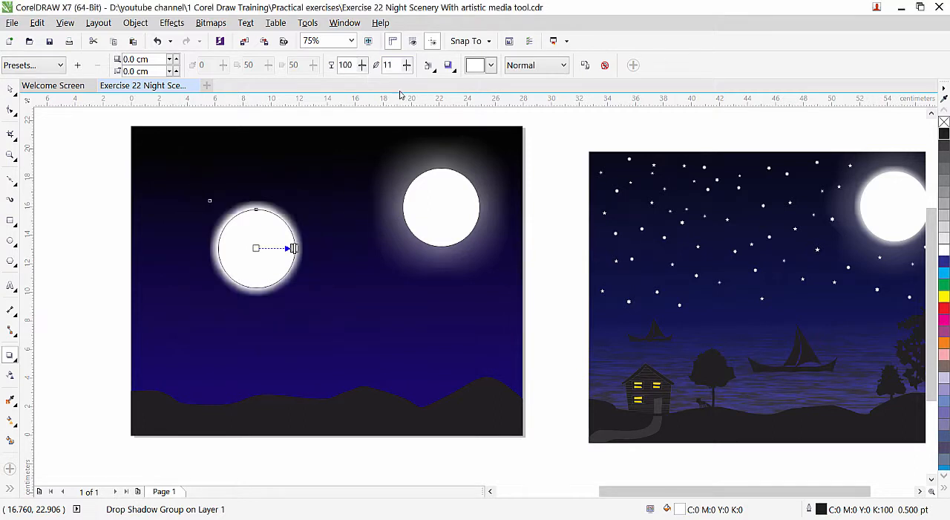
pyautogui.moveTo(407, 69); pyautogui.dragTo(408, 75)
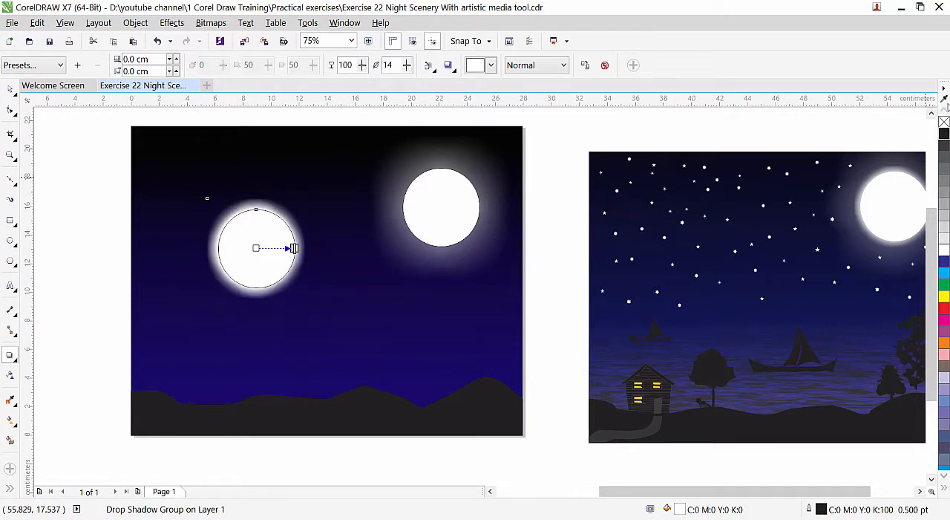
pyautogui.rightClick(944, 124)
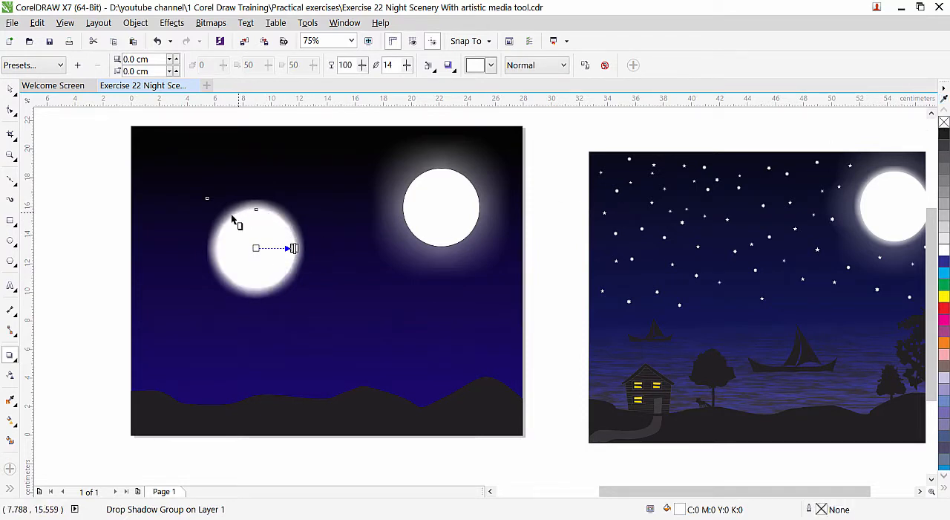
# Move the copied circle onto the original moon, lower its glow opacity and fine-tune its feathering.
pyautogui.click(12, 89)
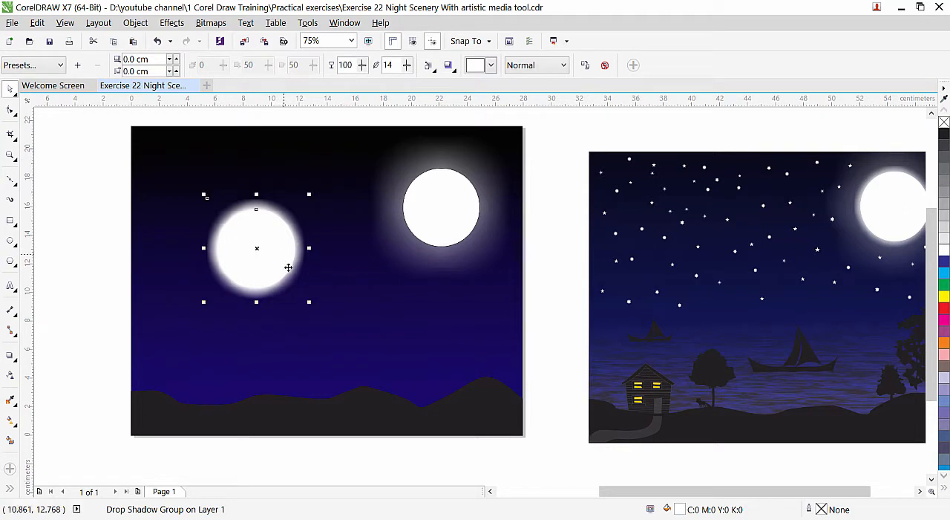
pyautogui.moveTo(260, 247); pyautogui.dragTo(444, 205)
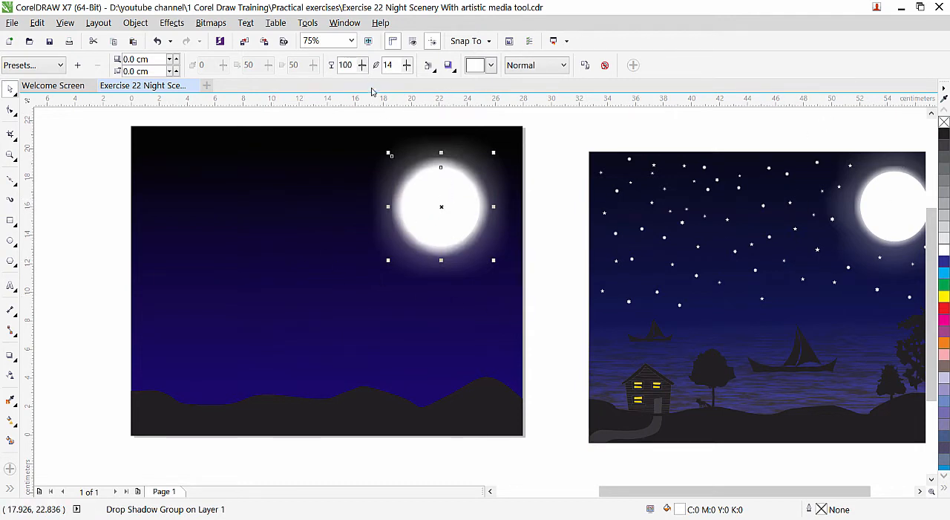
pyautogui.moveTo(362, 67)
pyautogui.mouseDown()
pyautogui.moveTo(352, 94)
pyautogui.moveTo(363, 68)
pyautogui.moveTo(368, 80)
pyautogui.mouseUp()
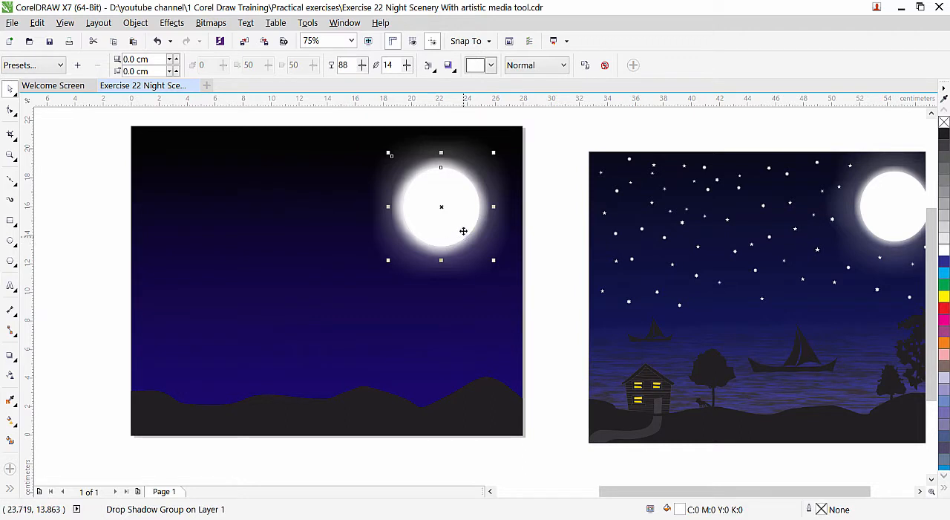
pyautogui.moveTo(362, 66); pyautogui.dragTo(363, 76)
pyautogui.moveTo(406, 70); pyautogui.dragTo(407, 71)
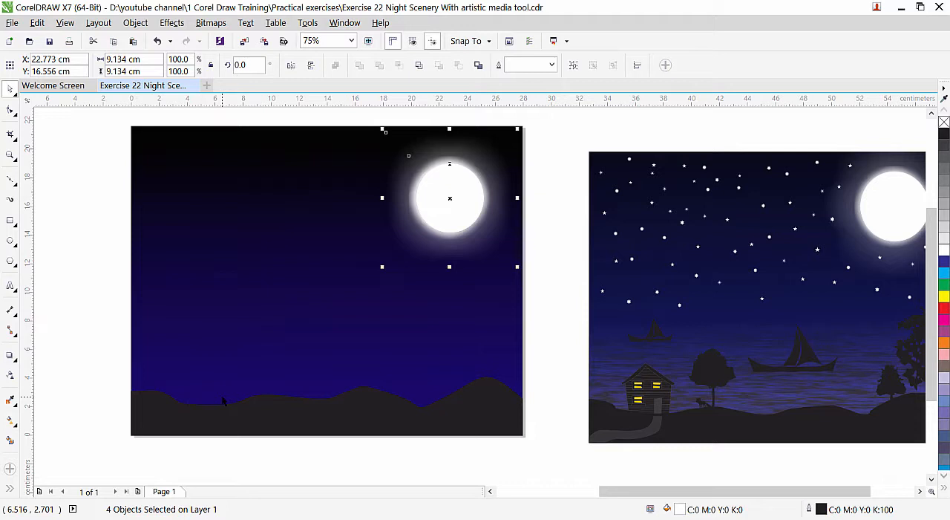
# Spray a row of green trees from the Plants category below the page with the Artistic Media tool.
pyautogui.click(10, 201)
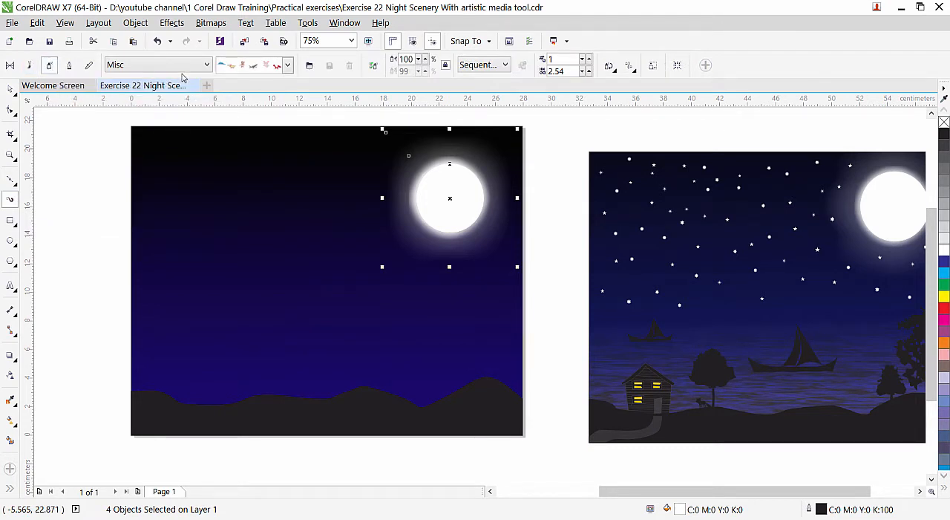
pyautogui.click(208, 66)
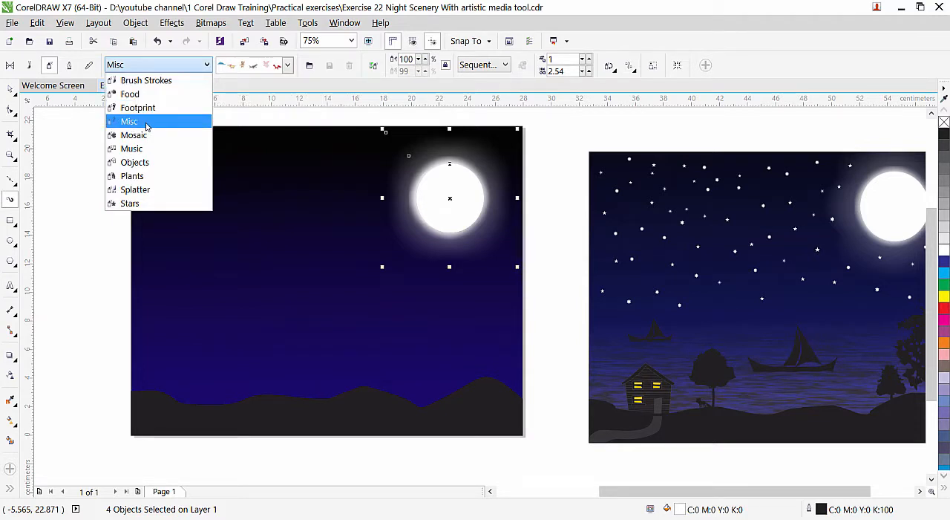
pyautogui.click(147, 177)
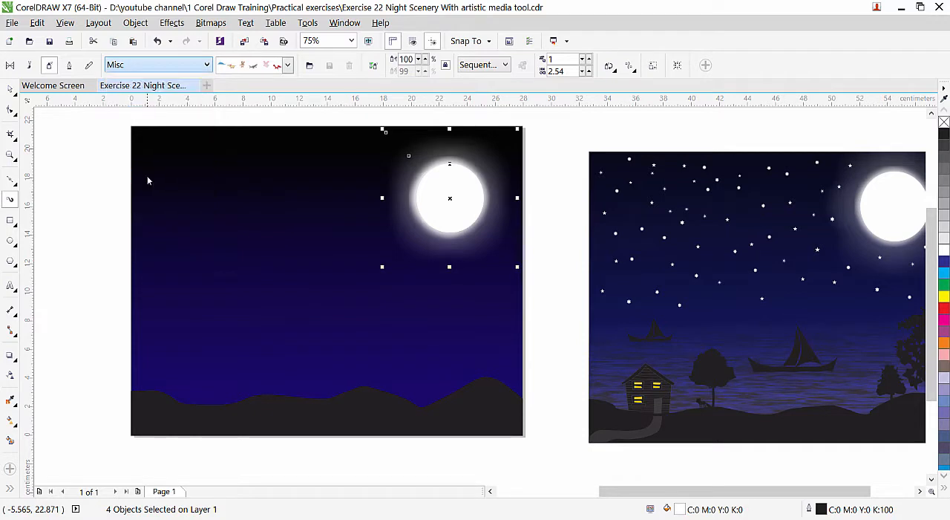
pyautogui.click(288, 66)
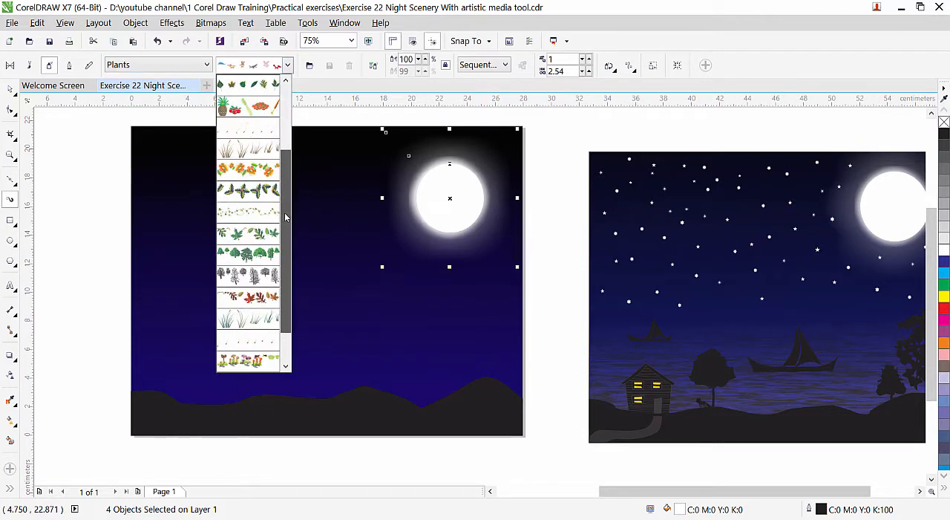
pyautogui.click(245, 255)
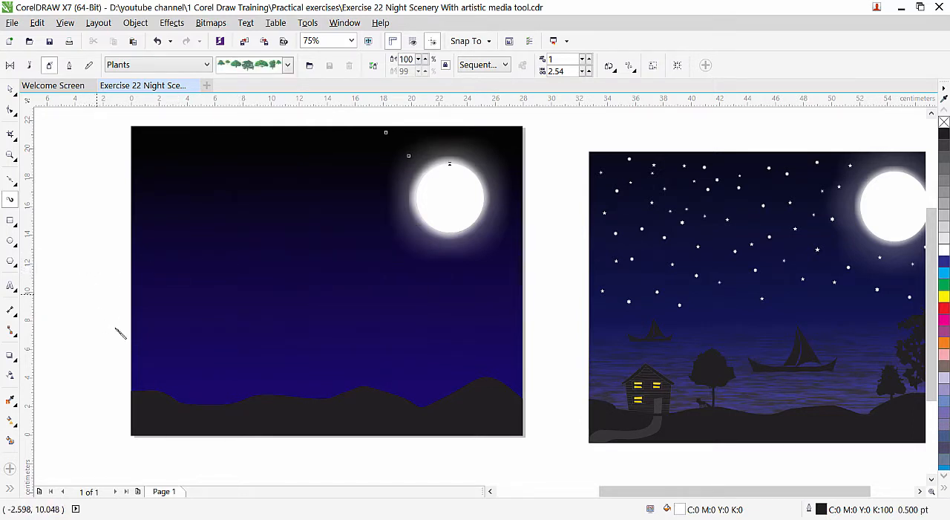
pyautogui.moveTo(178, 464); pyautogui.dragTo(472, 463)
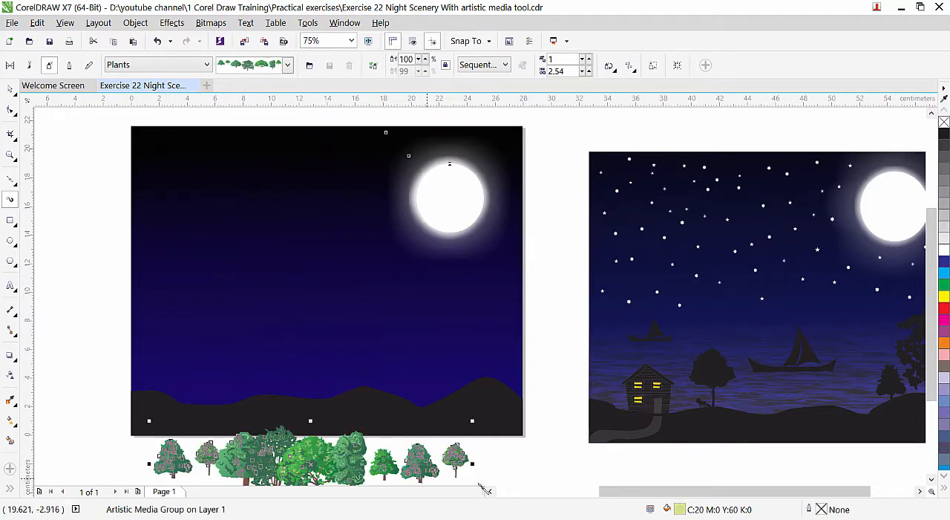
# Break the tree Artistic Media group apart and delete the path line running through the trees.
pyautogui.moveTo(932, 335); pyautogui.dragTo(938, 379)
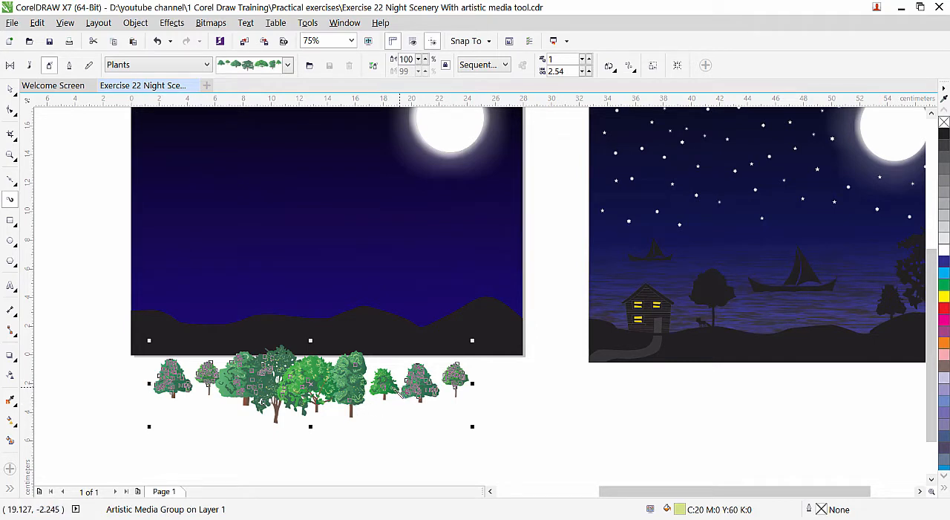
pyautogui.press('space')
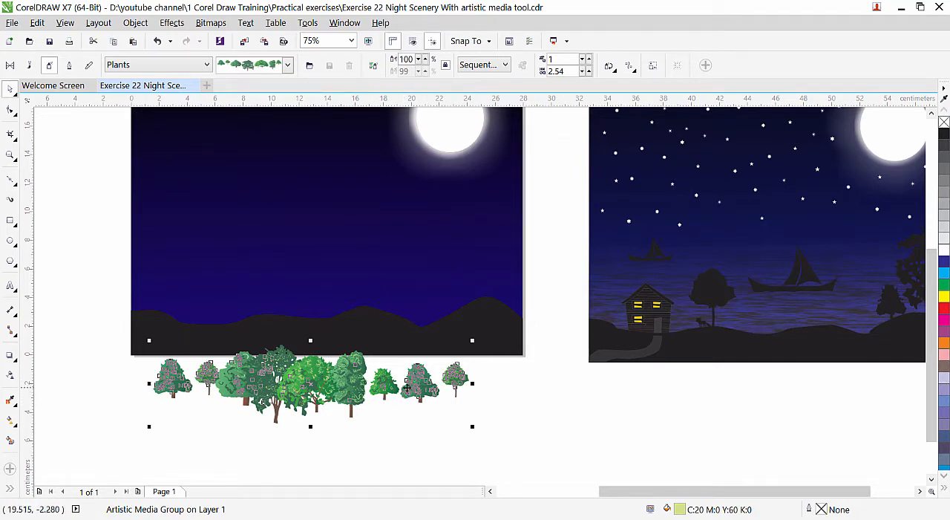
pyautogui.click(137, 25)
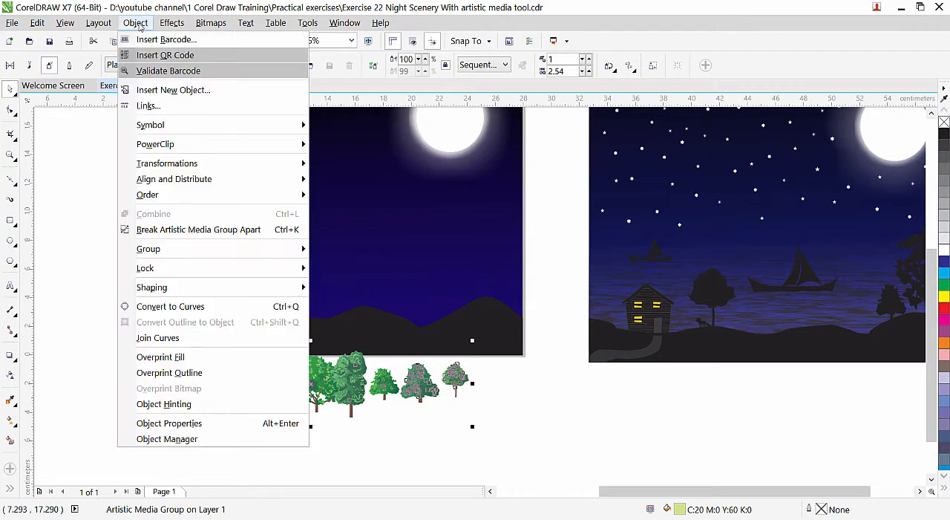
pyautogui.click(211, 230)
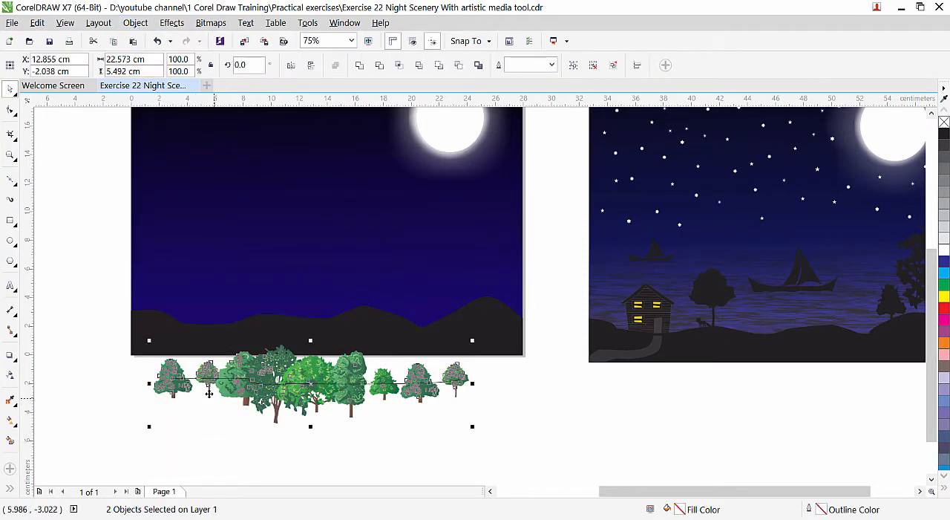
pyautogui.click(500, 418)
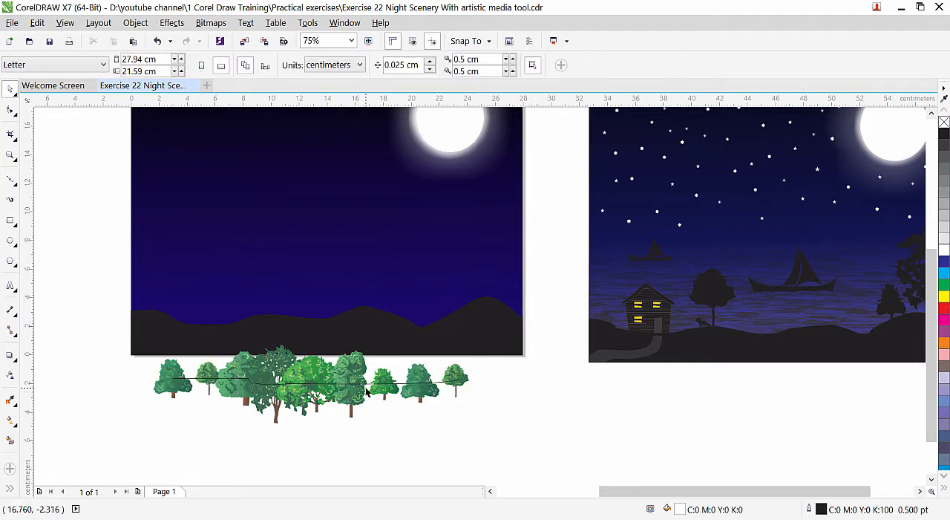
pyautogui.moveTo(366, 385); pyautogui.dragTo(688, 438)
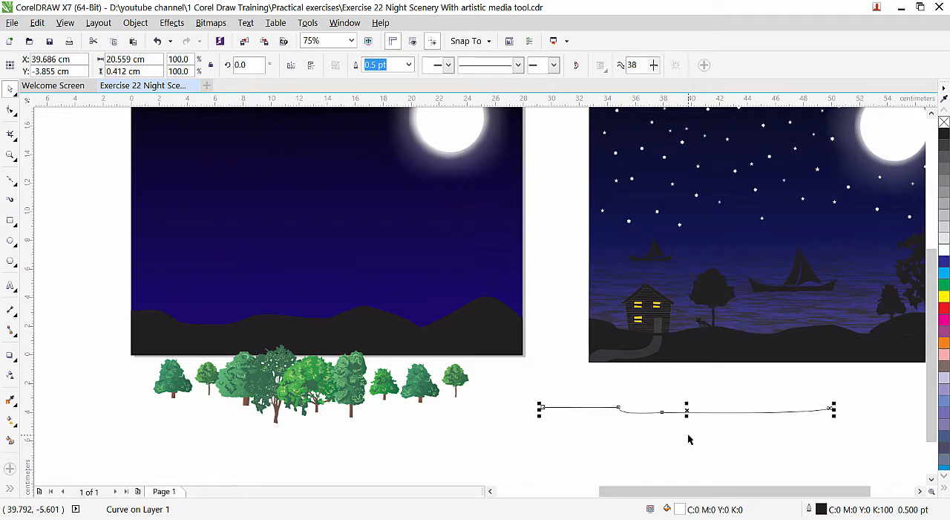
pyautogui.press('Delete')
# Move the tree row slightly down, clear of the page, and ungroup it into individual trees.
pyautogui.moveTo(304, 375); pyautogui.dragTo(315, 398)
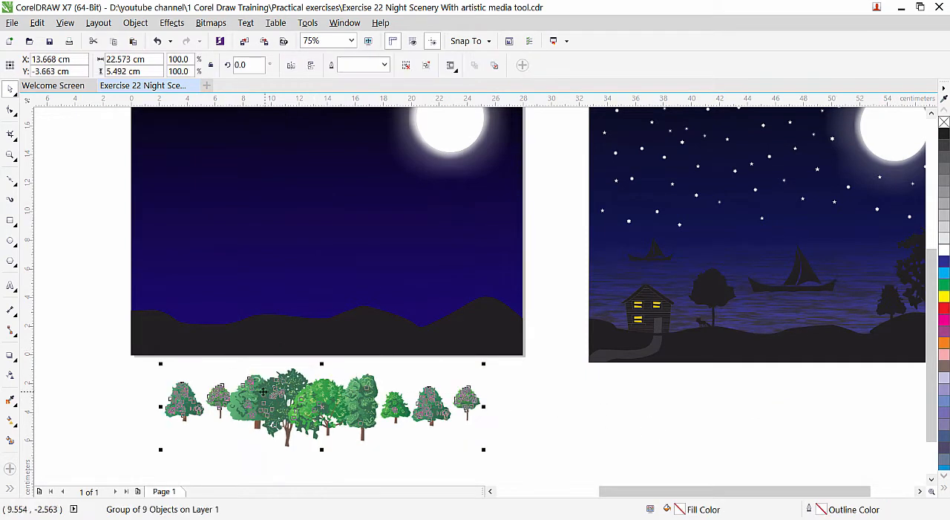
pyautogui.click(141, 24)
pyautogui.moveTo(210, 253)
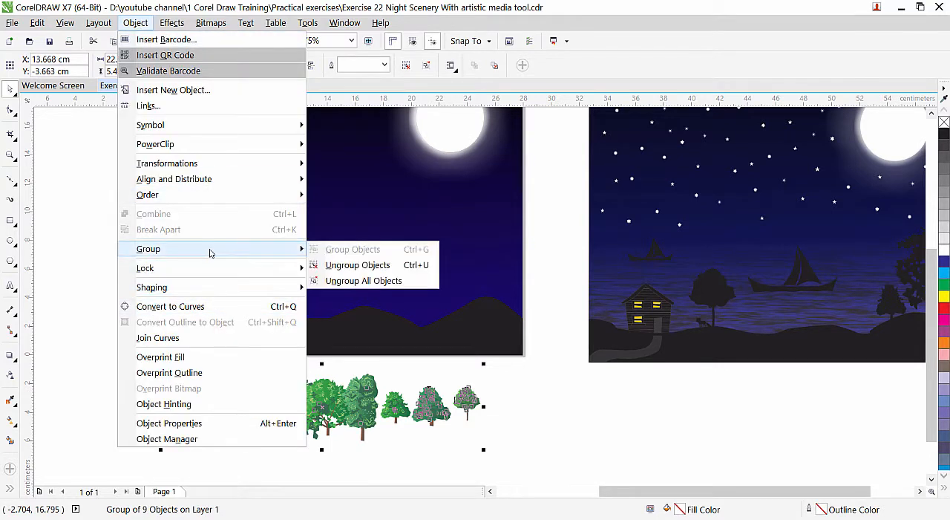
pyautogui.click(363, 269)
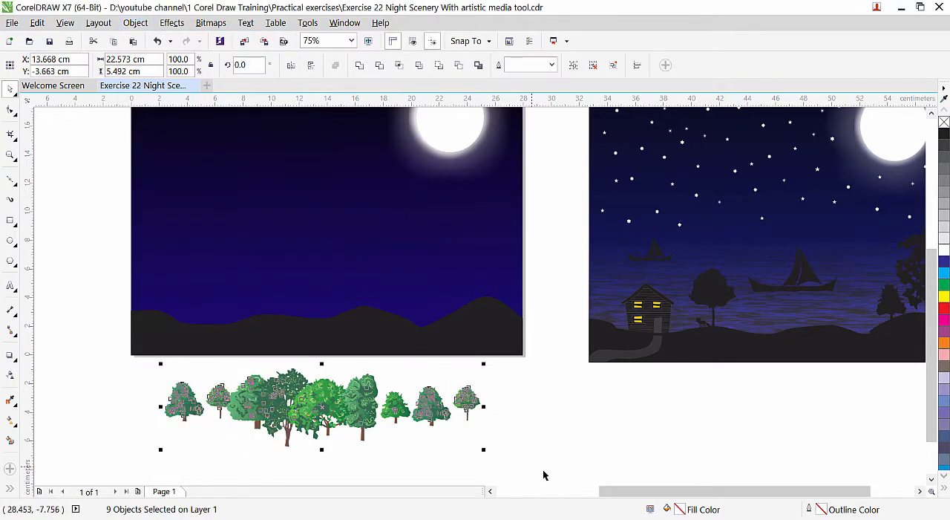
pyautogui.click(491, 416)
# Spread the four rightmost trees of the row to the right, away from the overlapping cluster.
pyautogui.moveTo(466, 402); pyautogui.dragTo(532, 407)
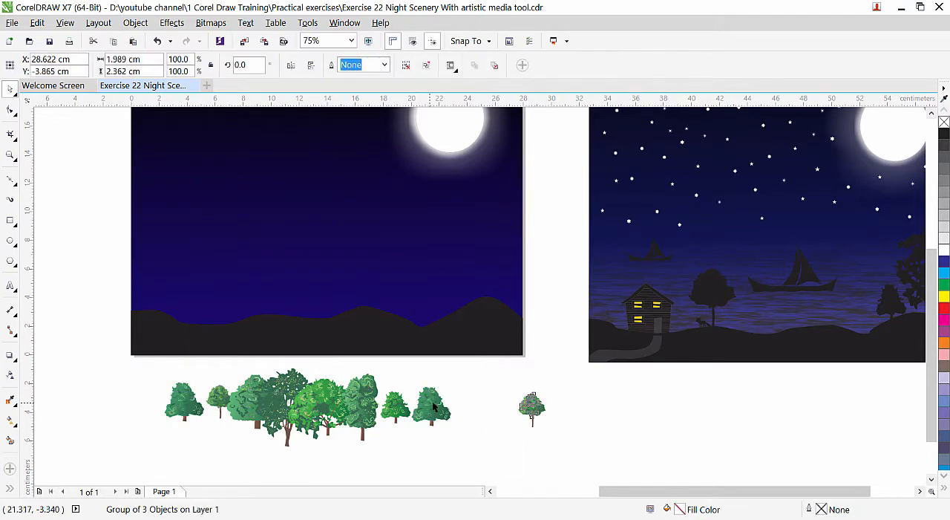
pyautogui.moveTo(434, 406); pyautogui.dragTo(501, 402)
pyautogui.moveTo(399, 410); pyautogui.dragTo(466, 425)
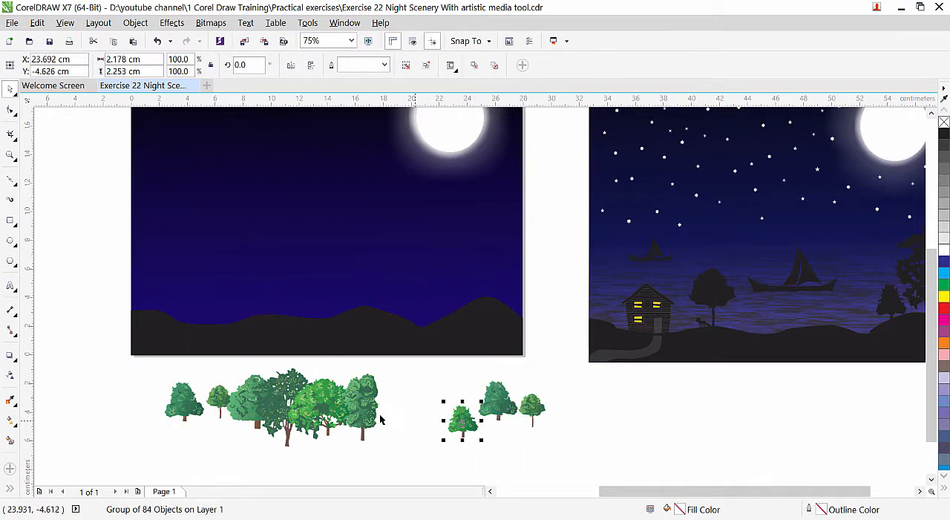
pyautogui.moveTo(358, 408); pyautogui.dragTo(422, 410)
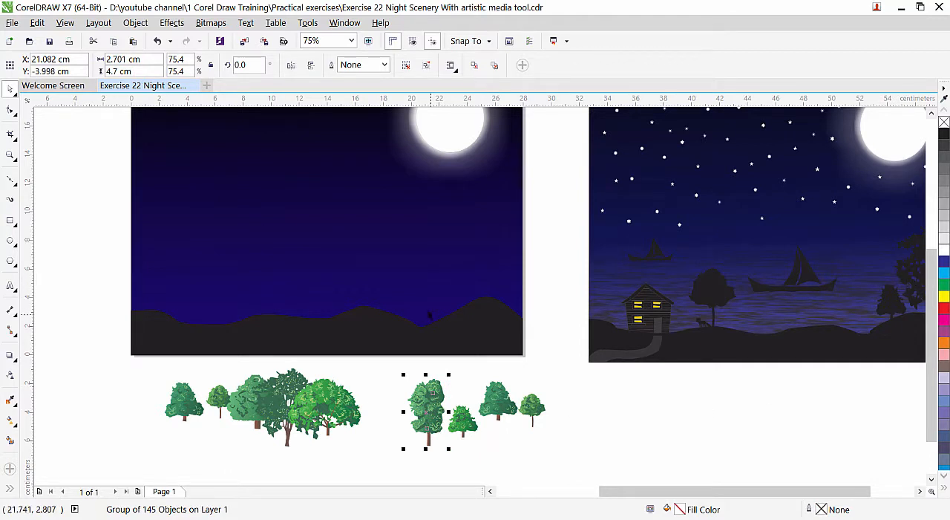
# Place the tall open-branched tree on top of the right hill and fill it with black.
pyautogui.click(284, 390)
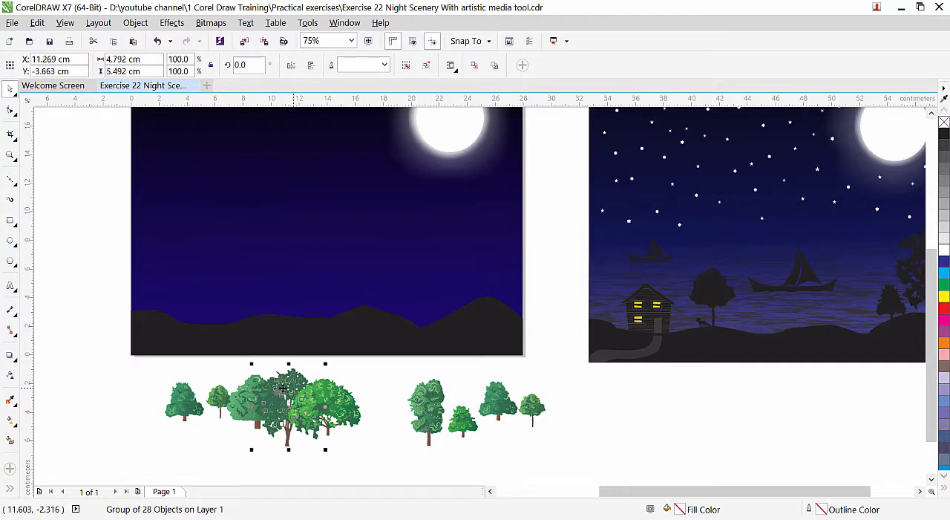
pyautogui.moveTo(284, 387); pyautogui.dragTo(469, 243)
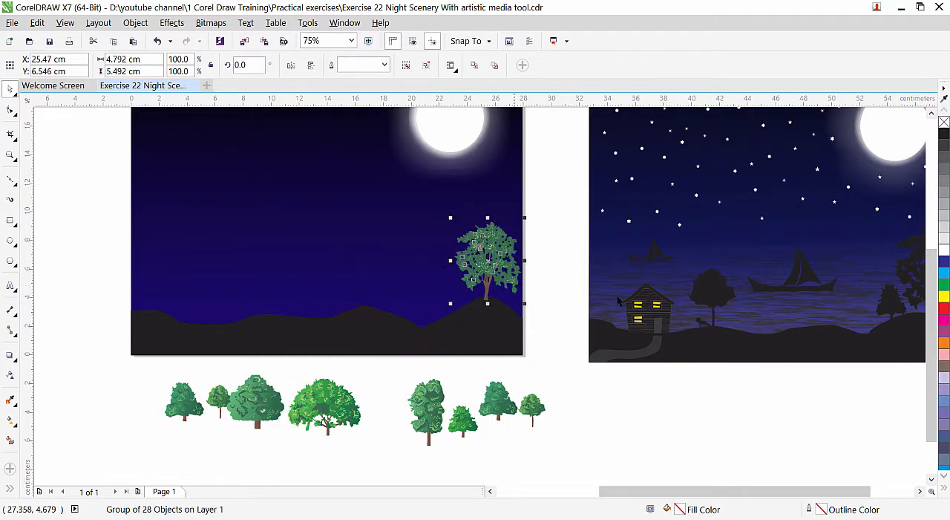
pyautogui.click(944, 133)
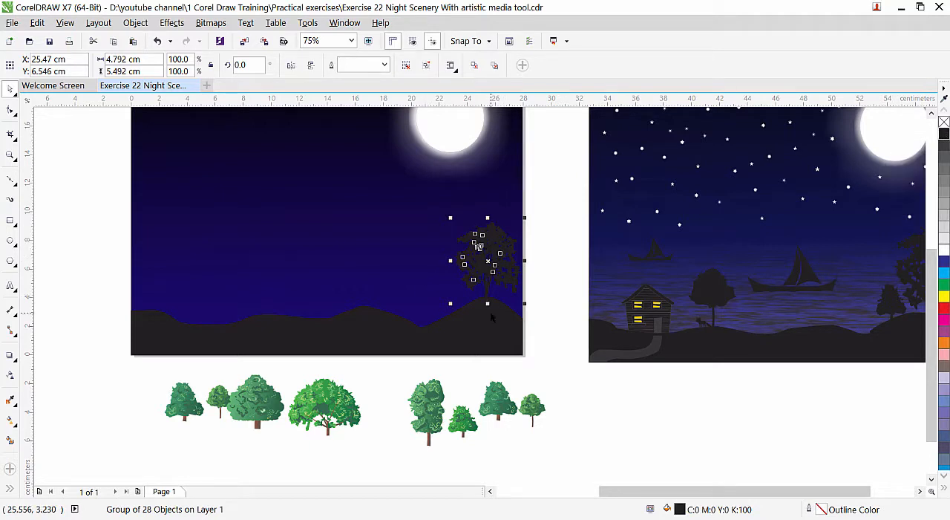
pyautogui.click(619, 438)
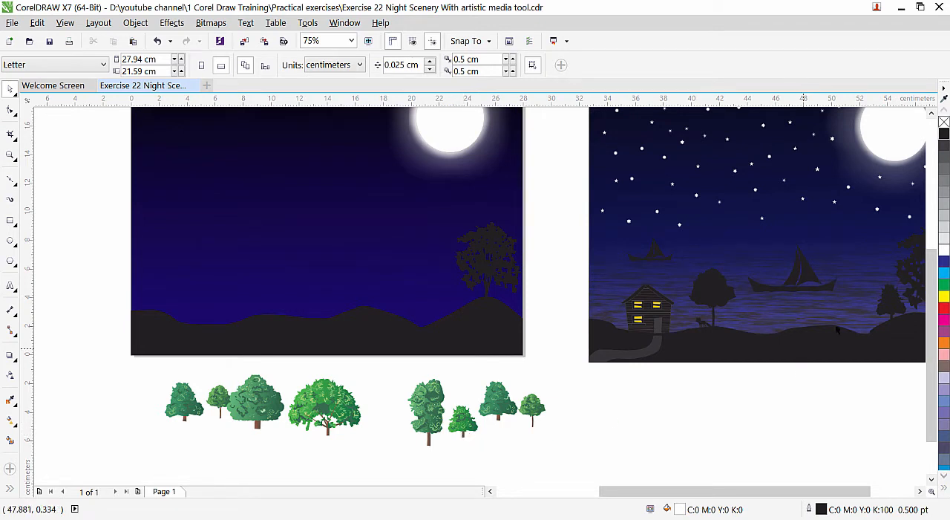
# Place the small bright-green tree on the slope beside the large tree, filled with black and seated on the ground.
pyautogui.moveTo(461, 423); pyautogui.dragTo(451, 311)
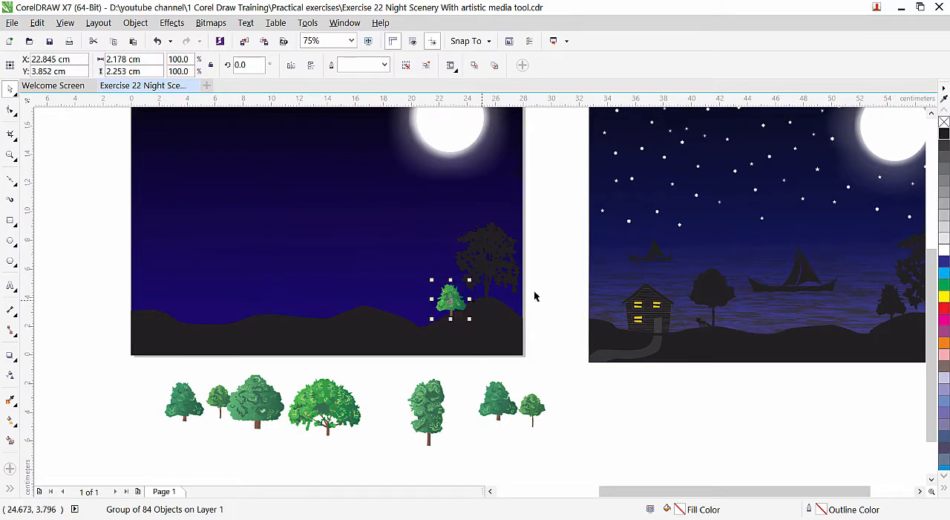
pyautogui.click(944, 134)
pyautogui.click(645, 438)
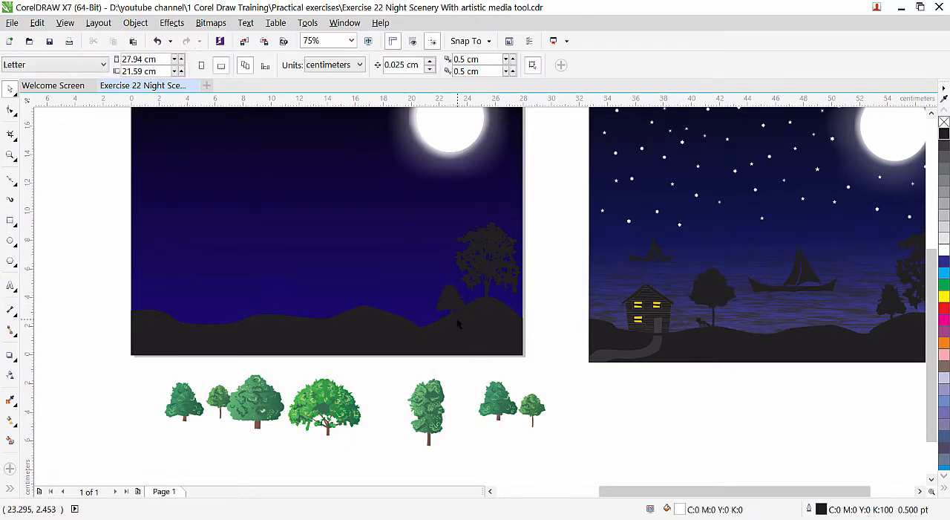
pyautogui.scroll(2, 456, 317)
pyautogui.click(435, 296)
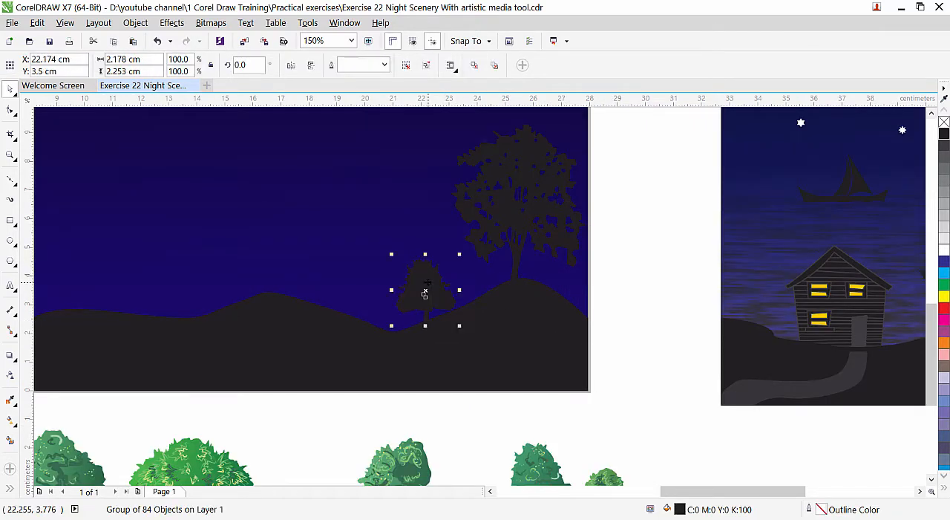
pyautogui.scroll(-2, 429, 264)
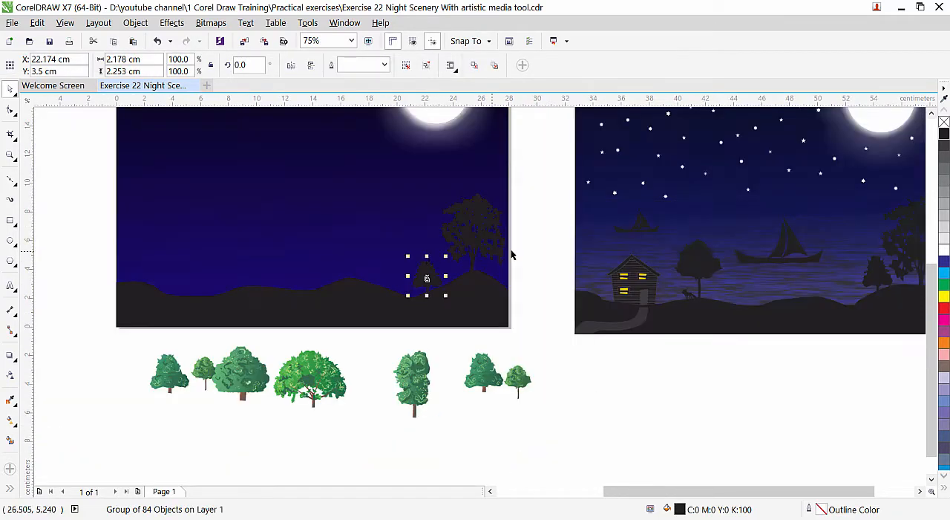
# Place the rightmost small round tree on the ground left of the scene's centre, enlarged to about 171%, and fill it with black.
pyautogui.click(369, 367)
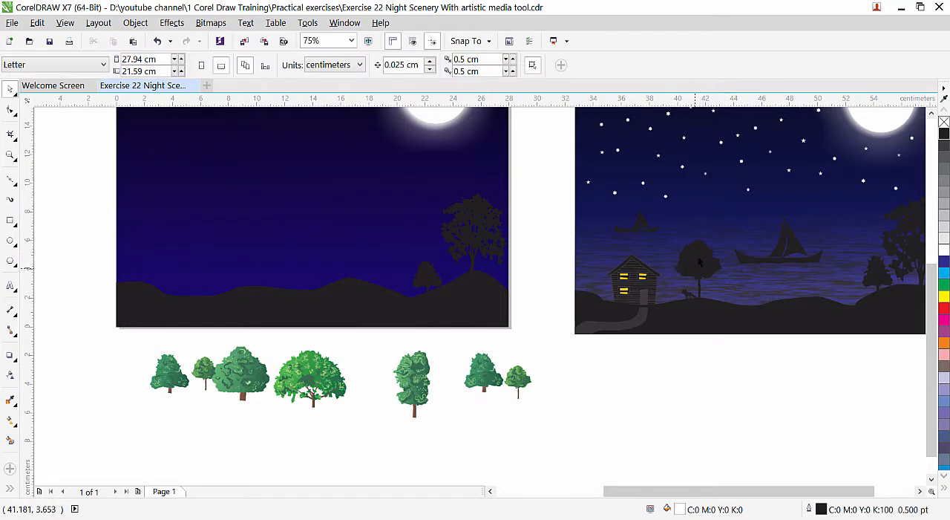
pyautogui.click(525, 385)
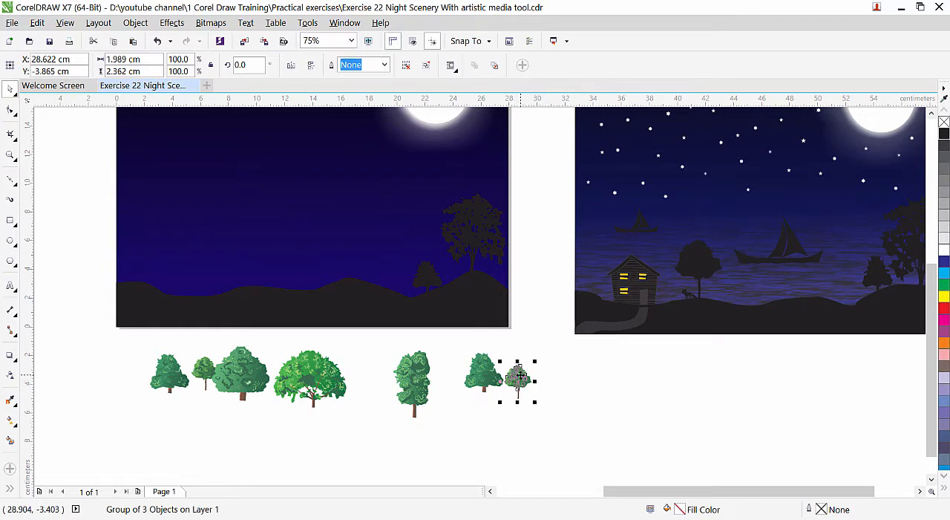
pyautogui.moveTo(521, 372); pyautogui.dragTo(296, 227)
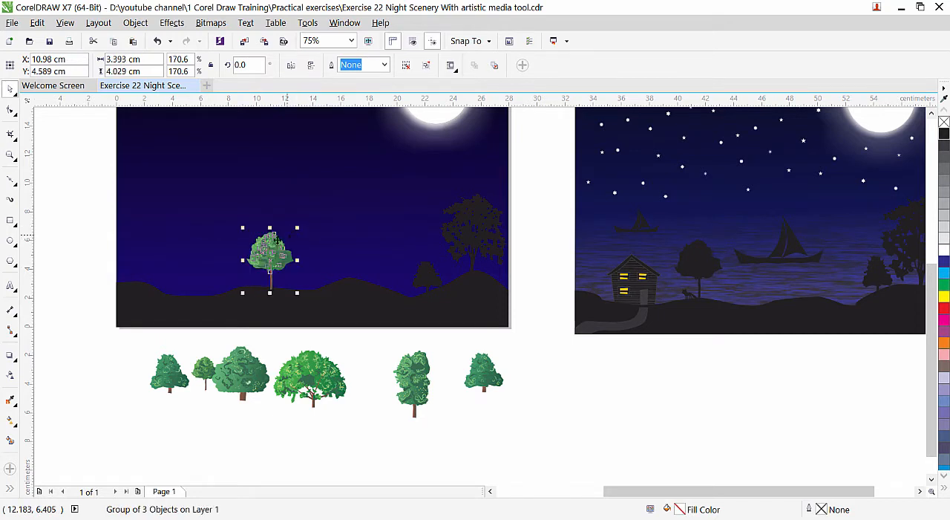
pyautogui.click(943, 134)
pyautogui.press('Escape')
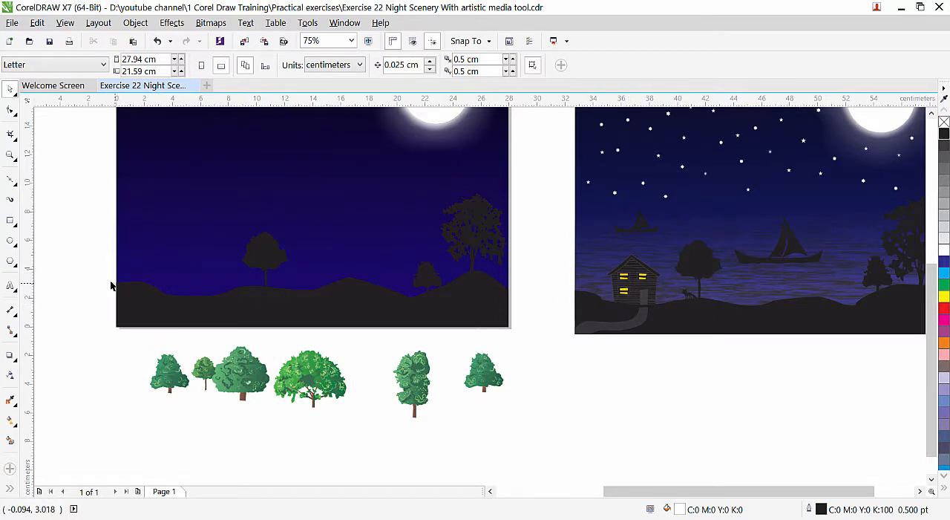
# Spray a row of houses and buildings from the Objects category below the trees with the Artistic Media tool.
pyautogui.click(9, 199)
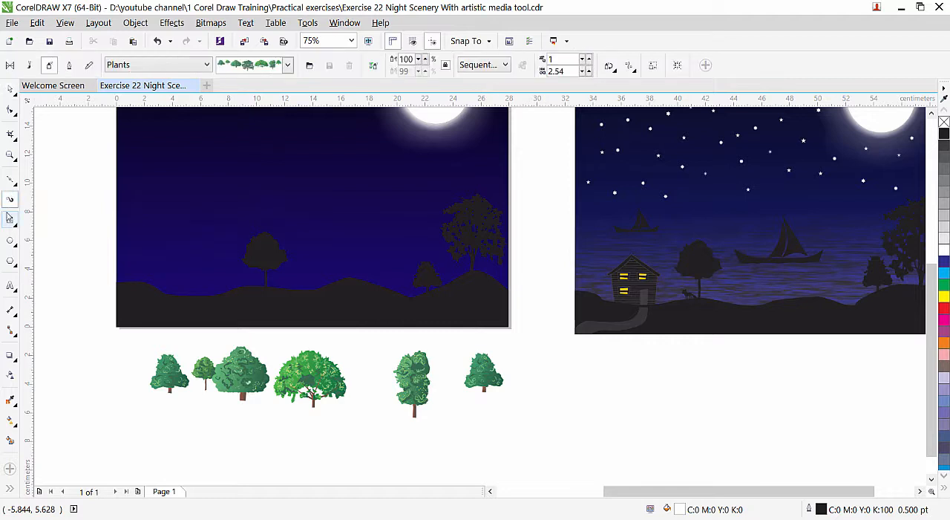
pyautogui.click(208, 67)
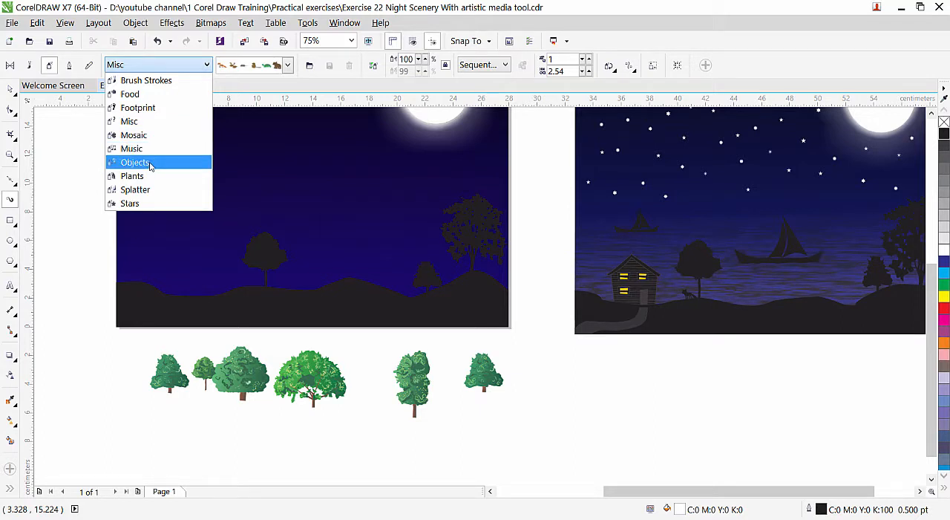
pyautogui.click(151, 165)
pyautogui.click(288, 65)
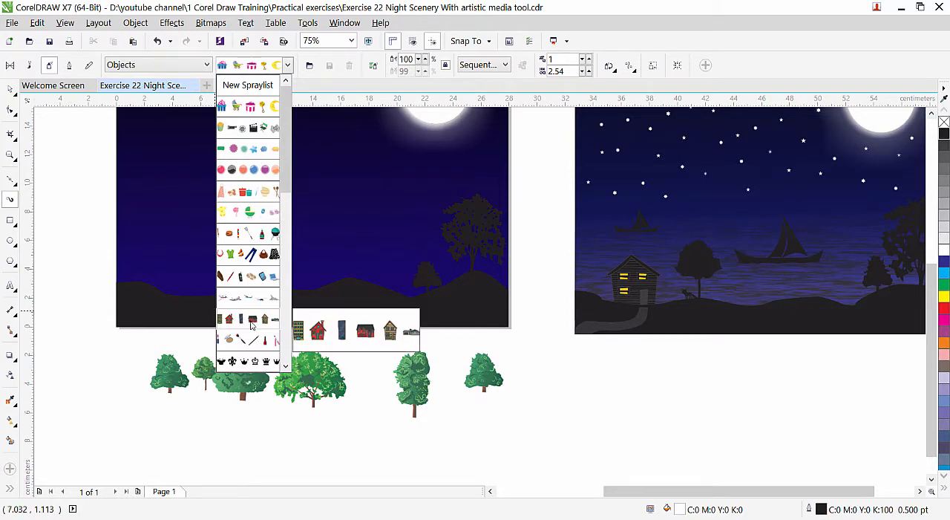
pyautogui.click(251, 320)
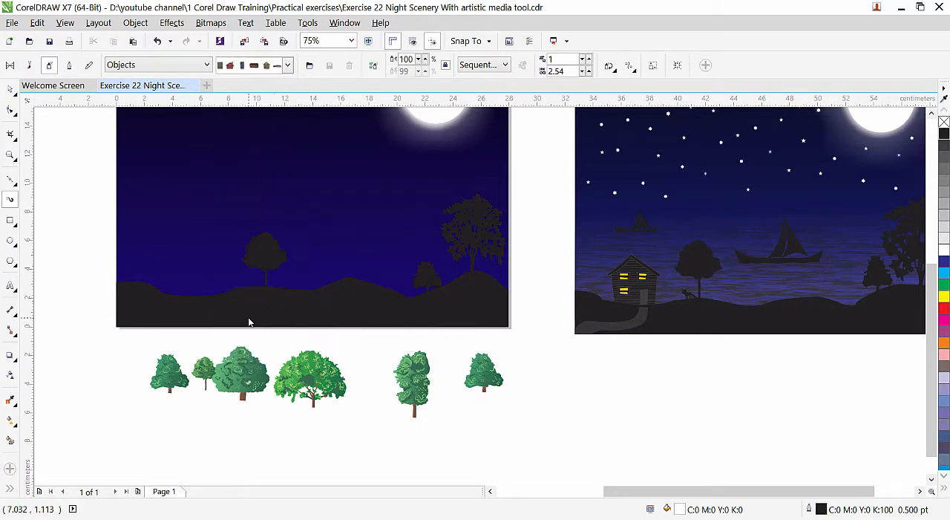
pyautogui.moveTo(182, 443); pyautogui.dragTo(629, 446)
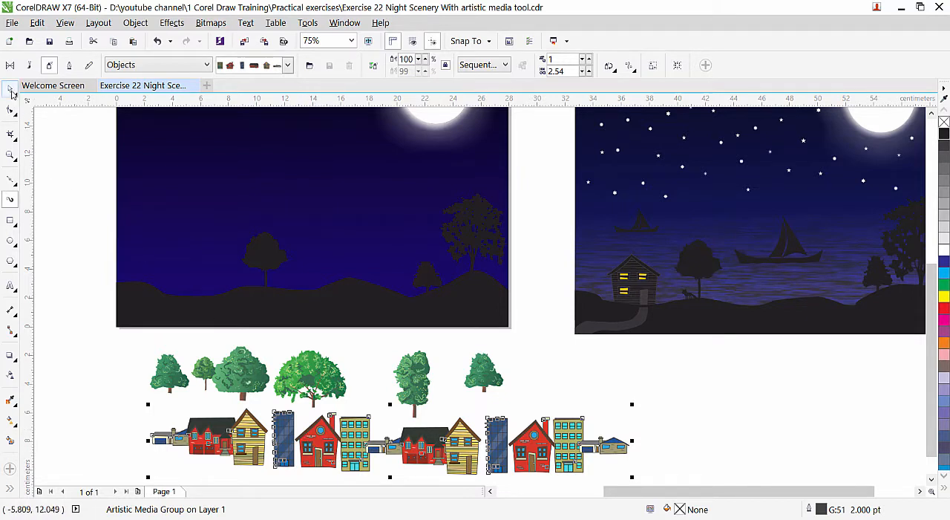
# Break the sprayed row of buildings apart from its path and delete the leftover path curve.
pyautogui.click(135, 22)
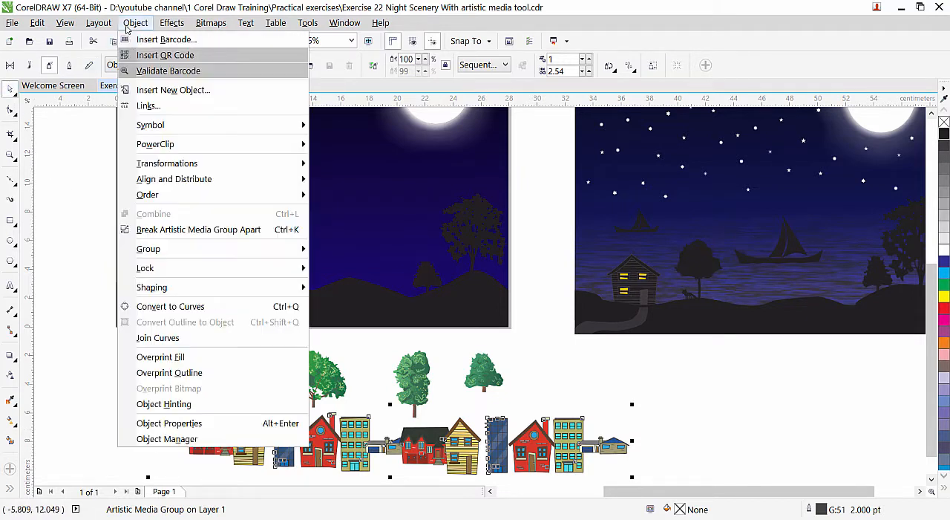
pyautogui.click(186, 231)
pyautogui.click(77, 365)
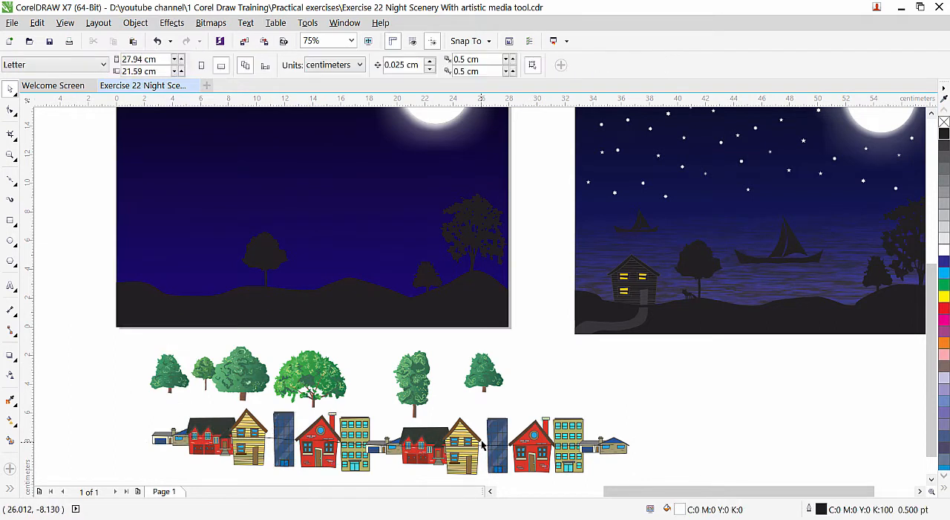
pyautogui.moveTo(507, 458); pyautogui.dragTo(573, 395)
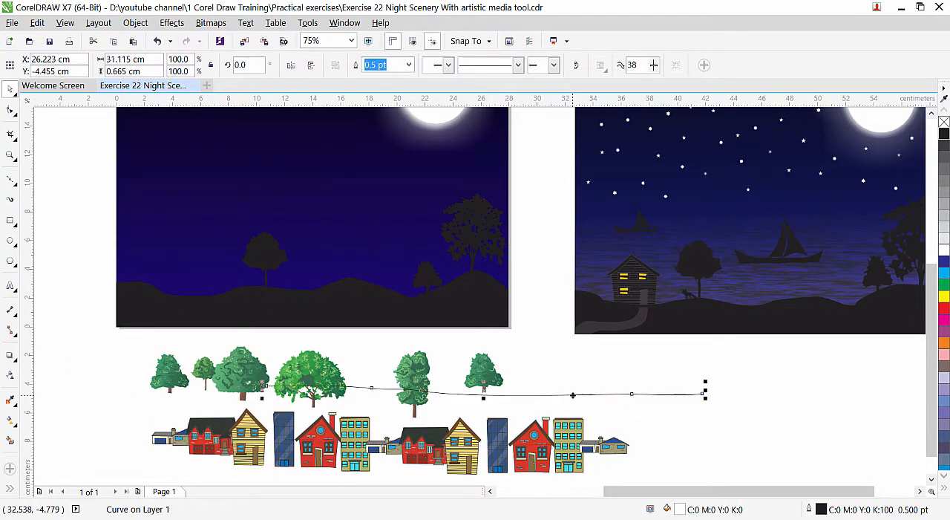
pyautogui.press('Delete')
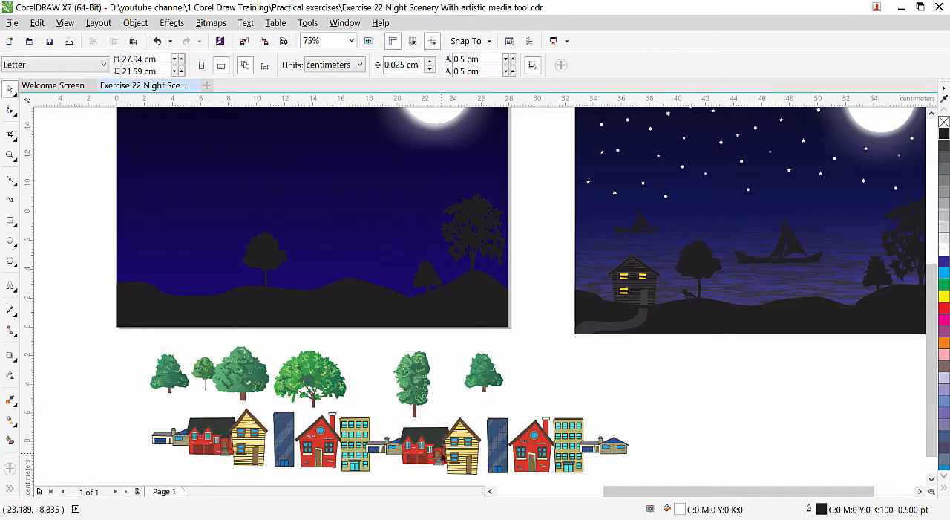
# Delete the leftover green trees below the scene and ungroup the row of buildings into separate objects.
pyautogui.moveTo(99, 340); pyautogui.dragTo(541, 421)
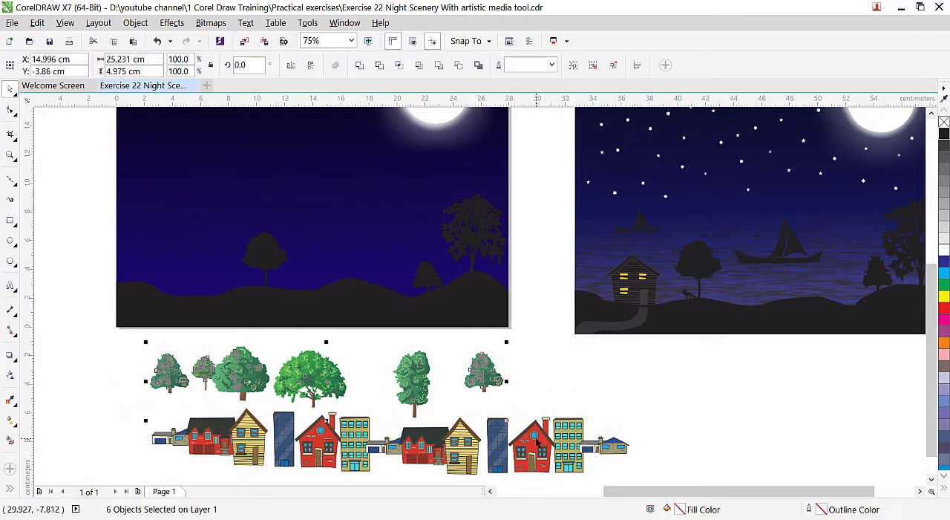
pyautogui.press('Delete')
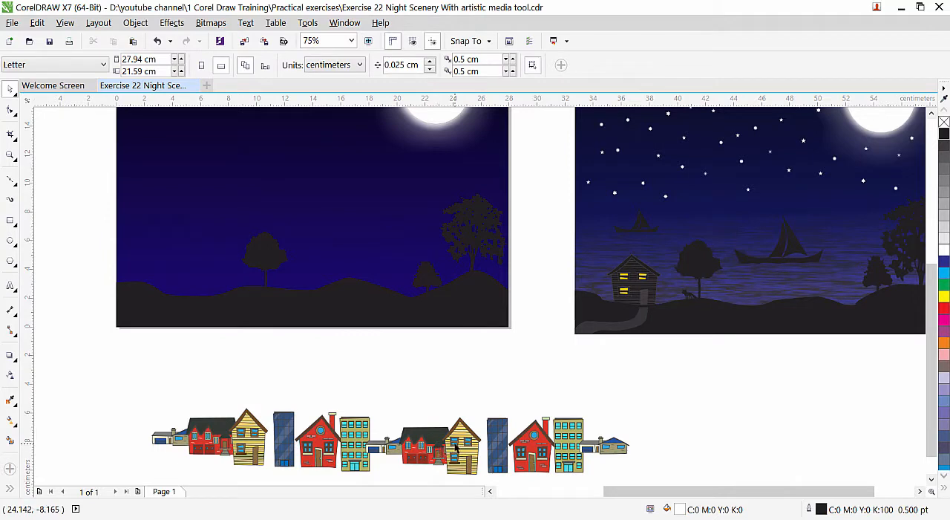
pyautogui.moveTo(464, 442); pyautogui.dragTo(468, 426)
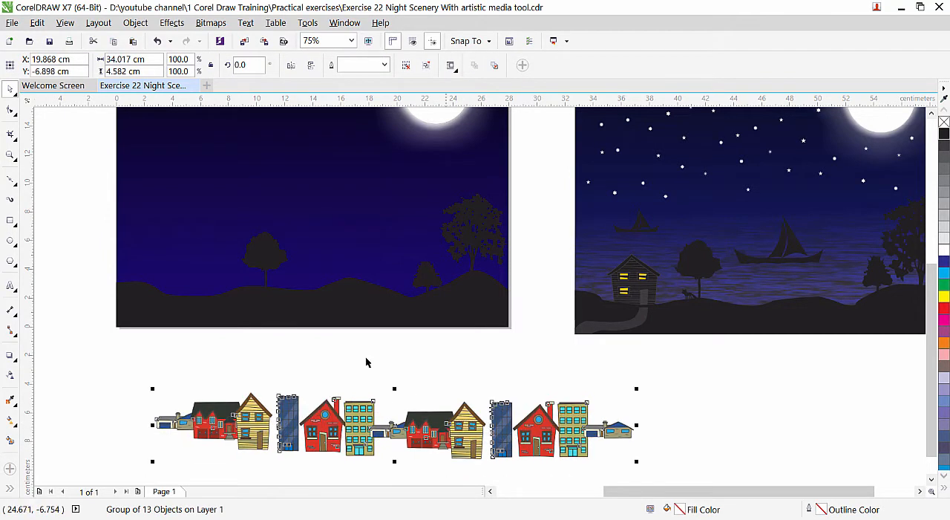
pyautogui.click(135, 22)
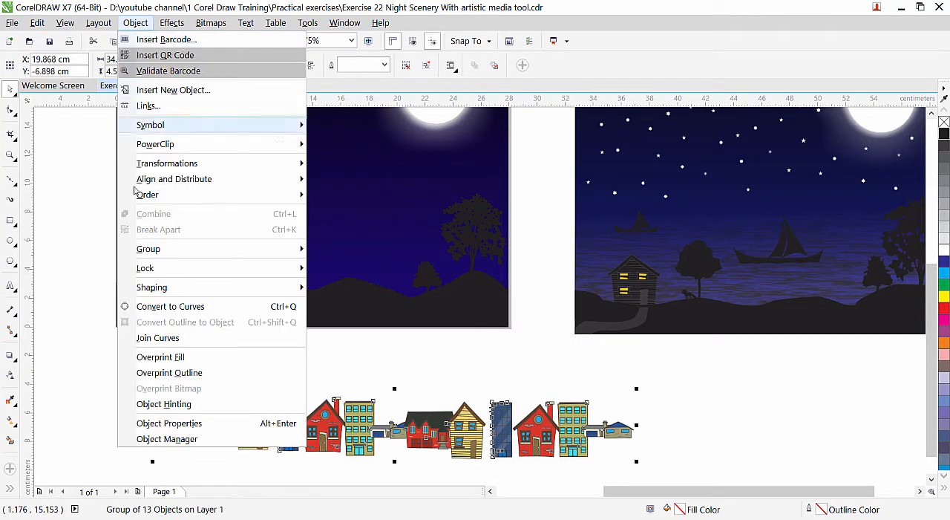
pyautogui.moveTo(179, 255)
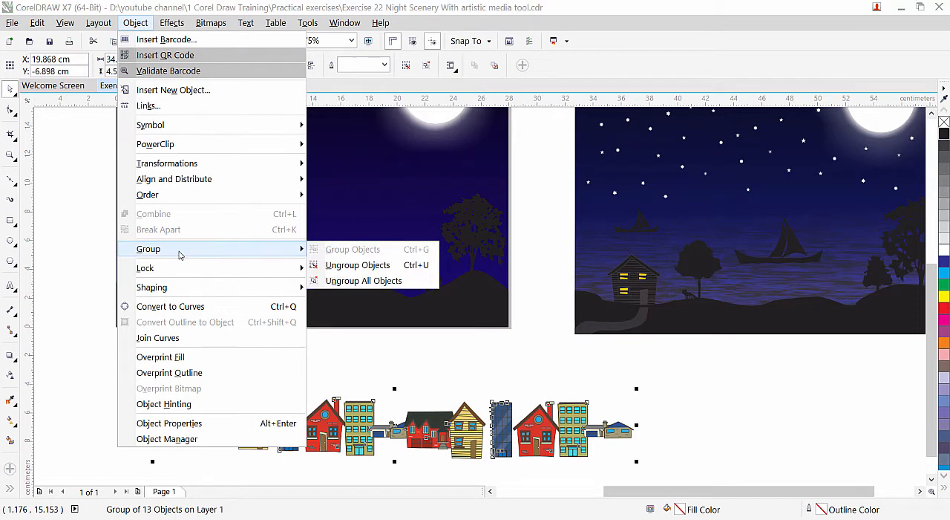
pyautogui.click(347, 269)
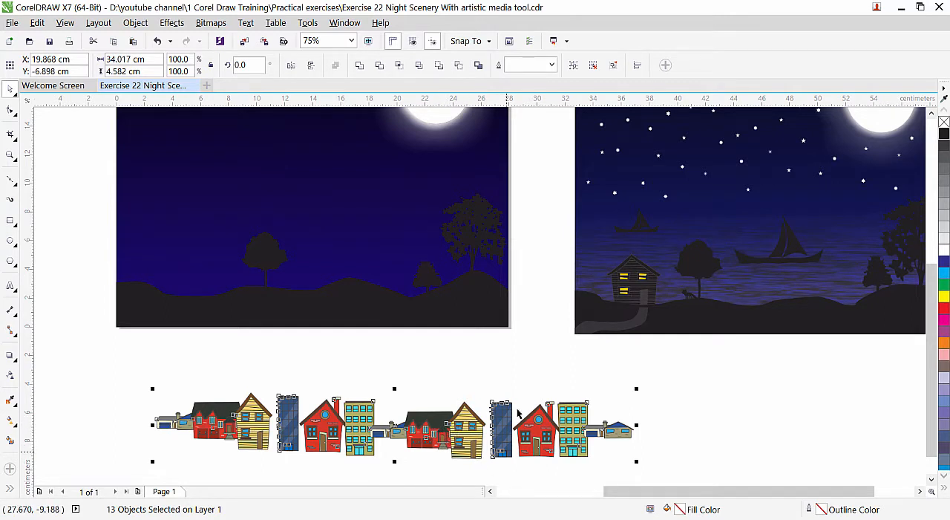
pyautogui.click(716, 425)
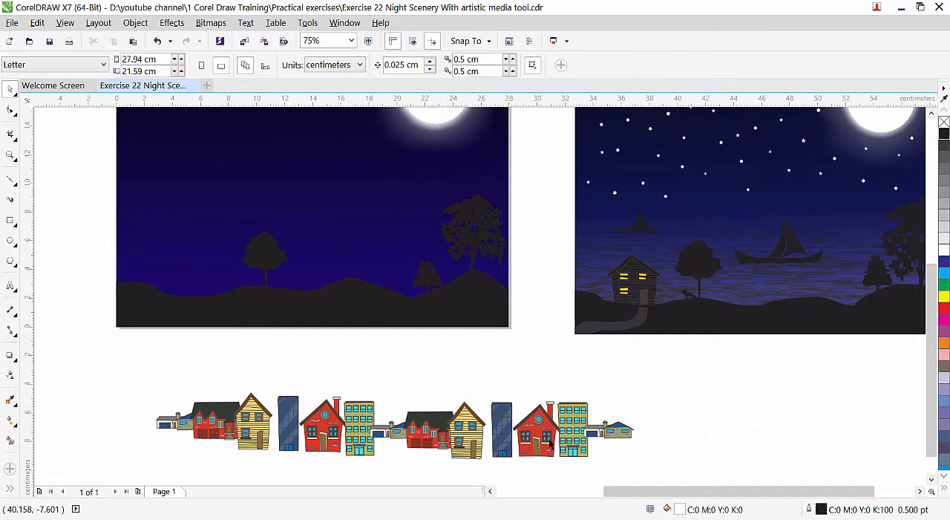
# Place the right-hand yellow wooden house on the ground left of the round tree and widen it to about 137.5%.
pyautogui.moveTo(479, 436); pyautogui.dragTo(698, 402)
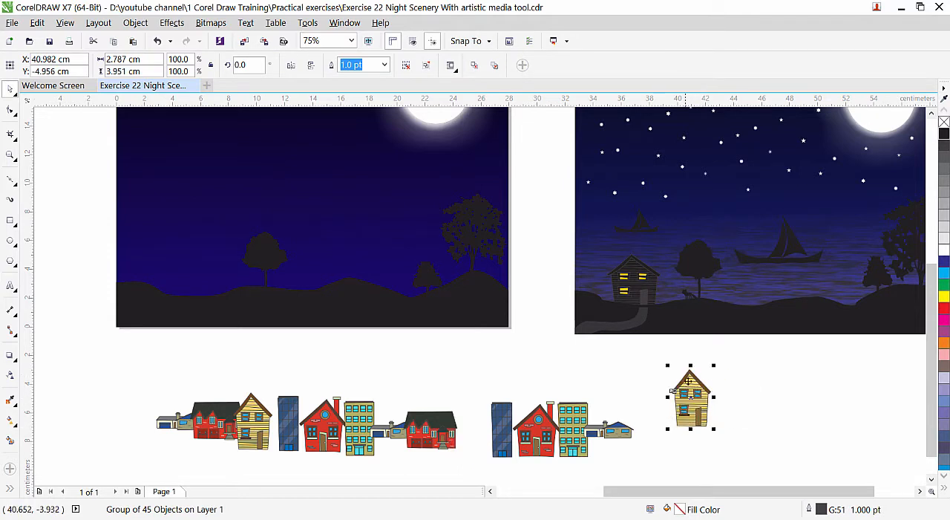
pyautogui.moveTo(672, 392); pyautogui.dragTo(178, 268)
pyautogui.scroll(2, 254, 279)
pyautogui.moveTo(284, 269); pyautogui.dragTo(258, 268)
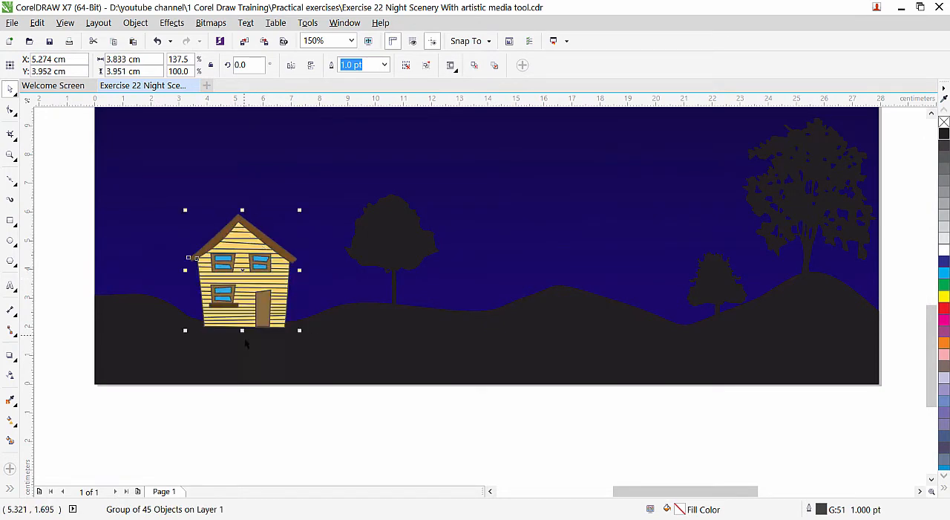
# Bring the black ground shape to the front of the page so it overlaps the base of the house.
pyautogui.click(364, 351)
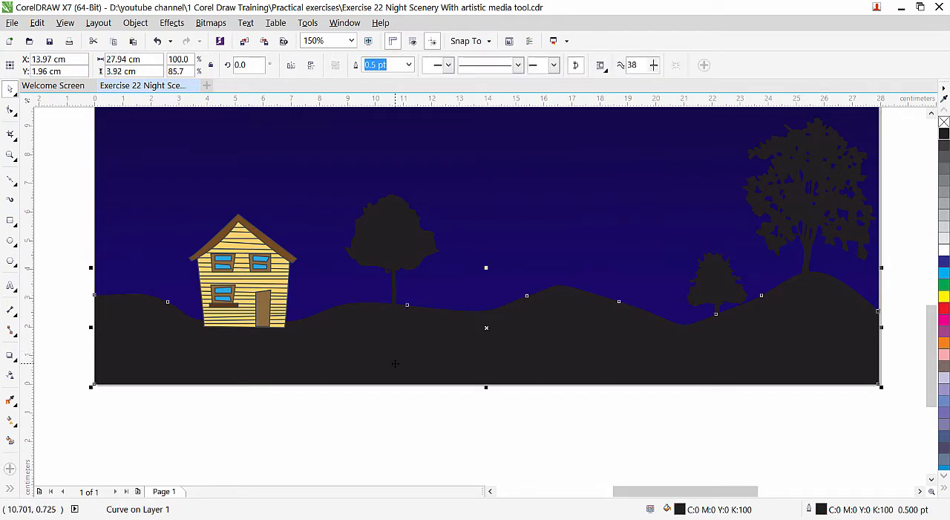
pyautogui.click(135, 23)
pyautogui.moveTo(222, 196)
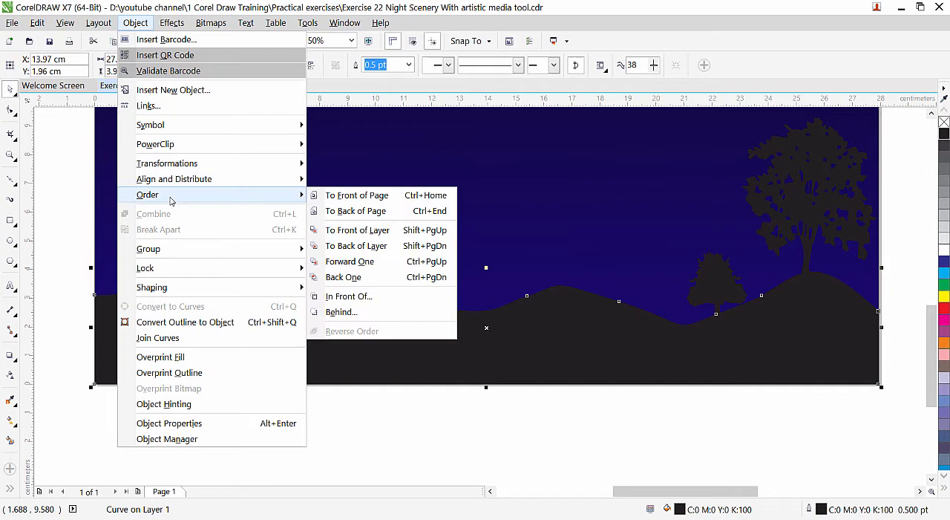
pyautogui.click(365, 196)
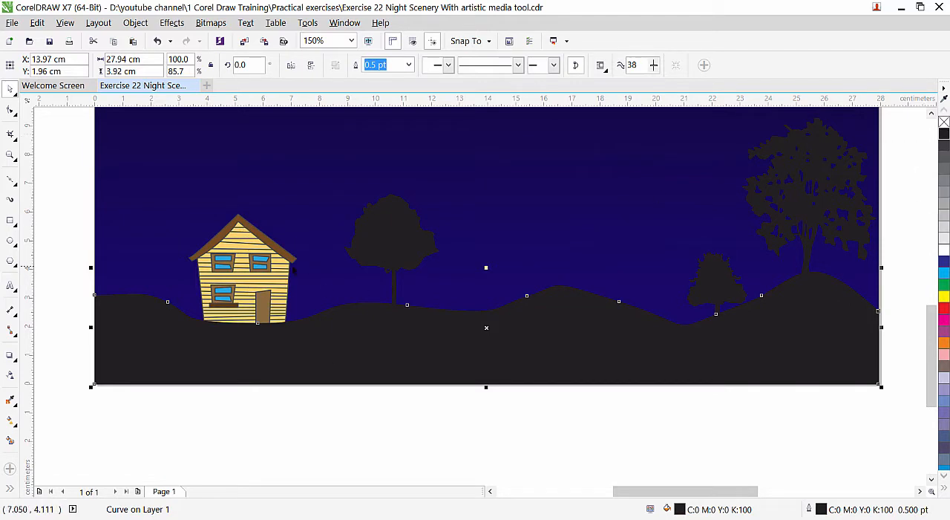
# Fill the house with black and ungroup it into its individual parts.
pyautogui.click(267, 271)
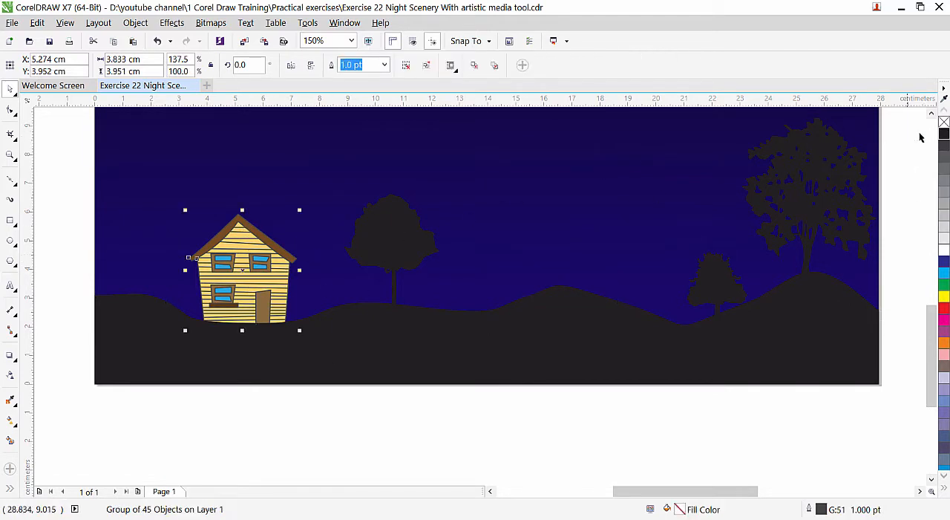
pyautogui.click(943, 135)
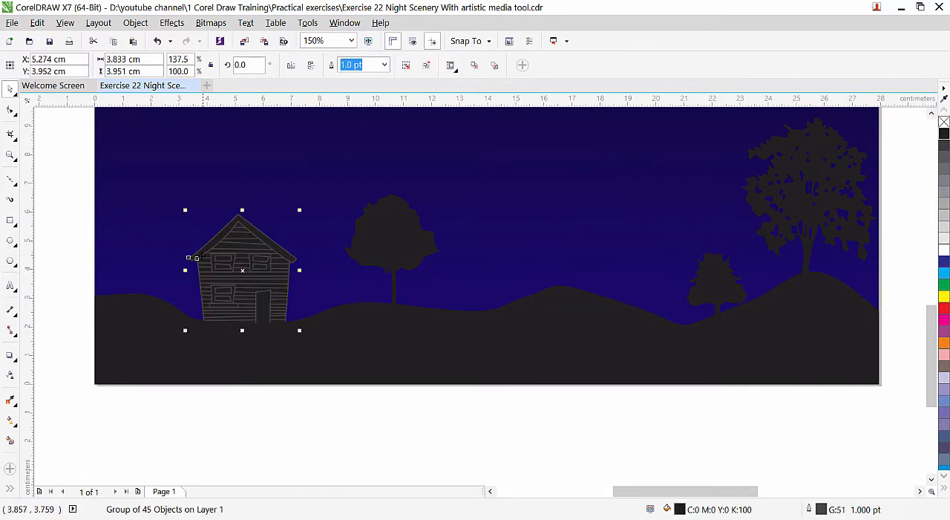
pyautogui.click(920, 491)
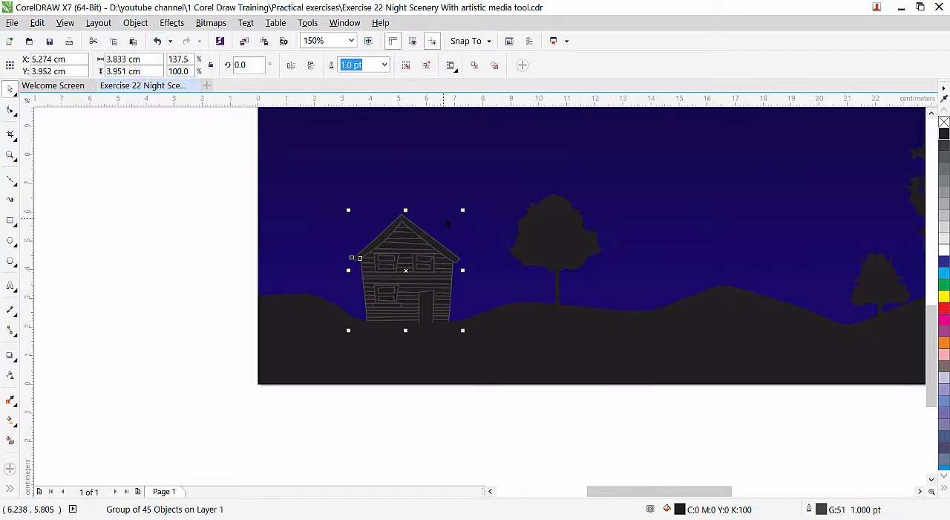
pyautogui.click(135, 23)
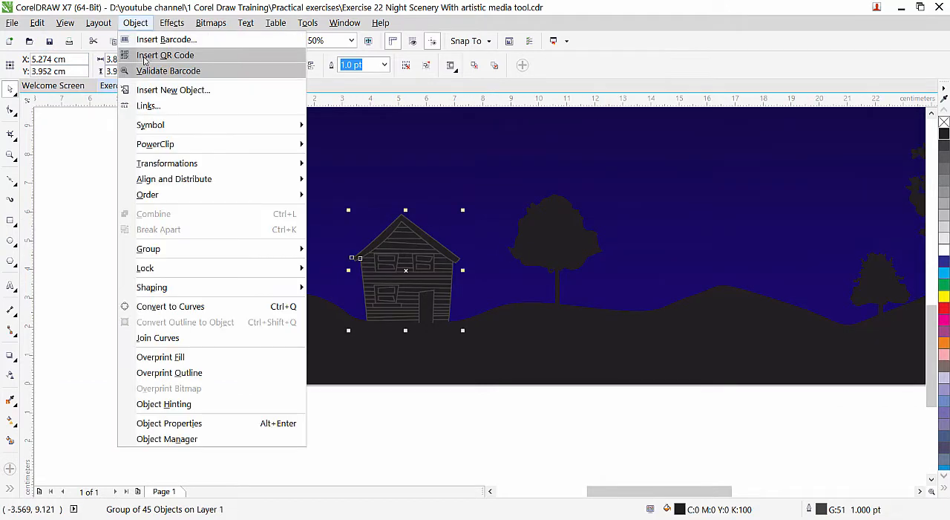
pyautogui.moveTo(159, 256)
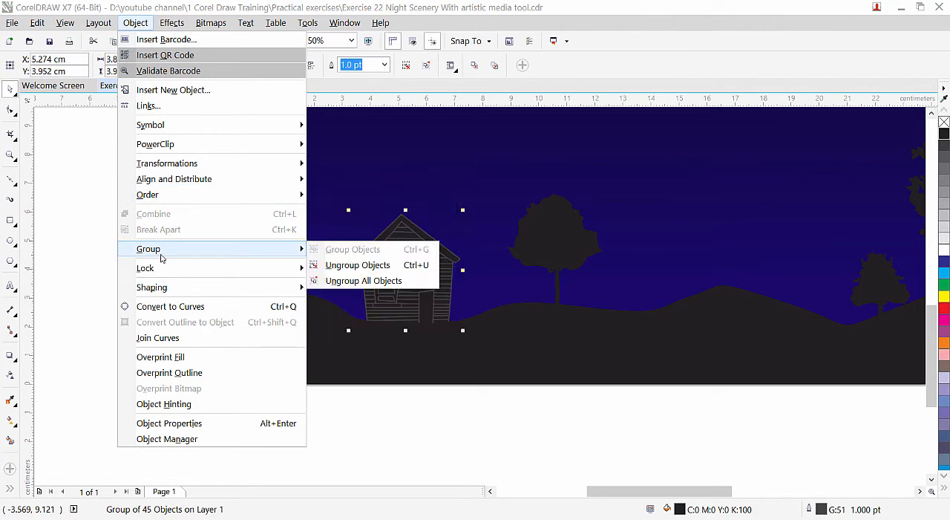
pyautogui.click(355, 265)
pyautogui.click(85, 238)
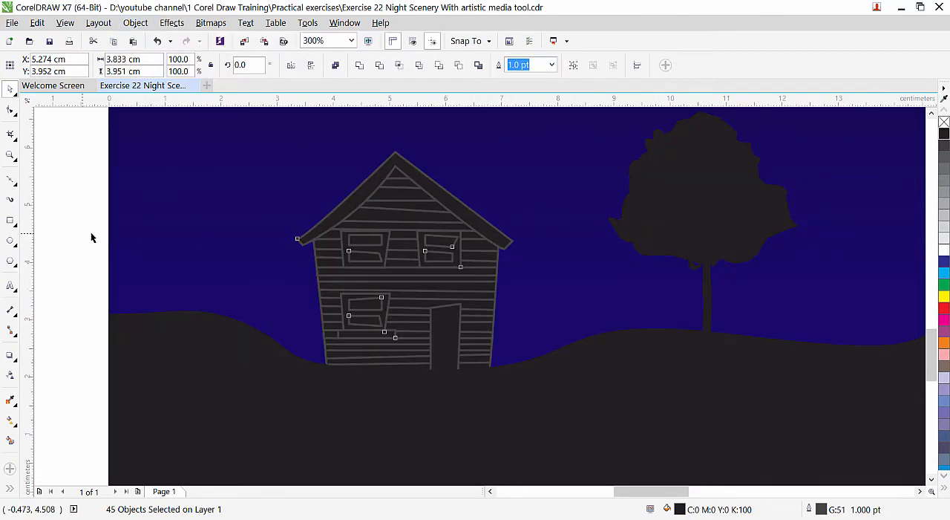
# Fill the four panes of the house's upper-left and lower-left windows with deep yellow (C:0 M:20 Y:100 K:0).
pyautogui.click(373, 251)
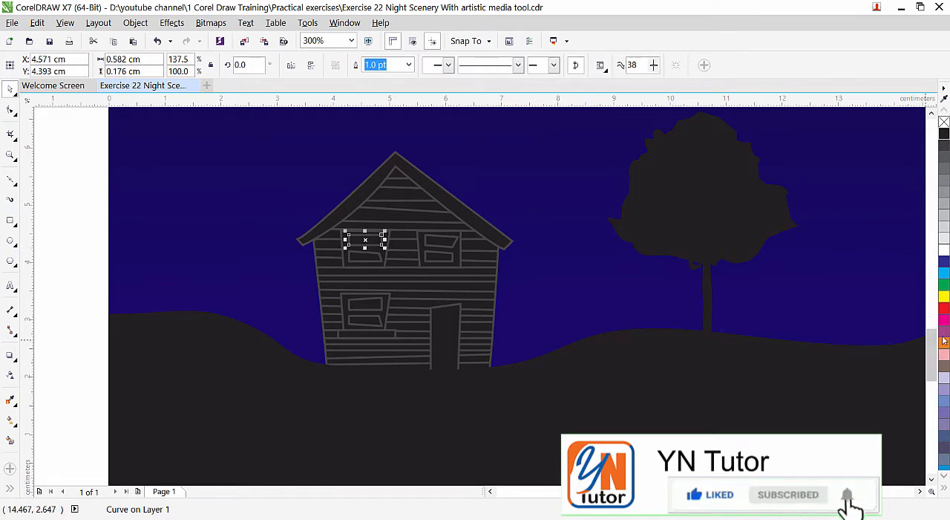
pyautogui.click(944, 478)
pyautogui.click(944, 477)
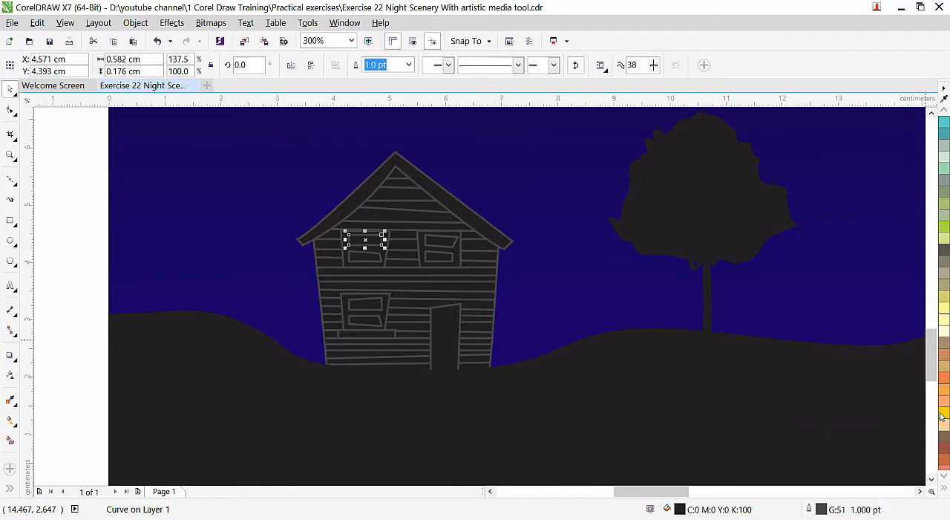
pyautogui.click(946, 420)
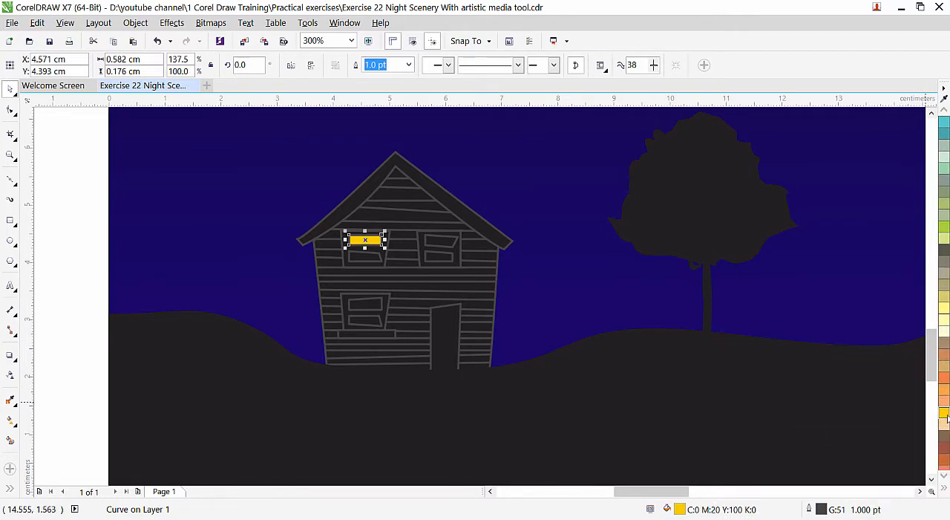
pyautogui.click(377, 308)
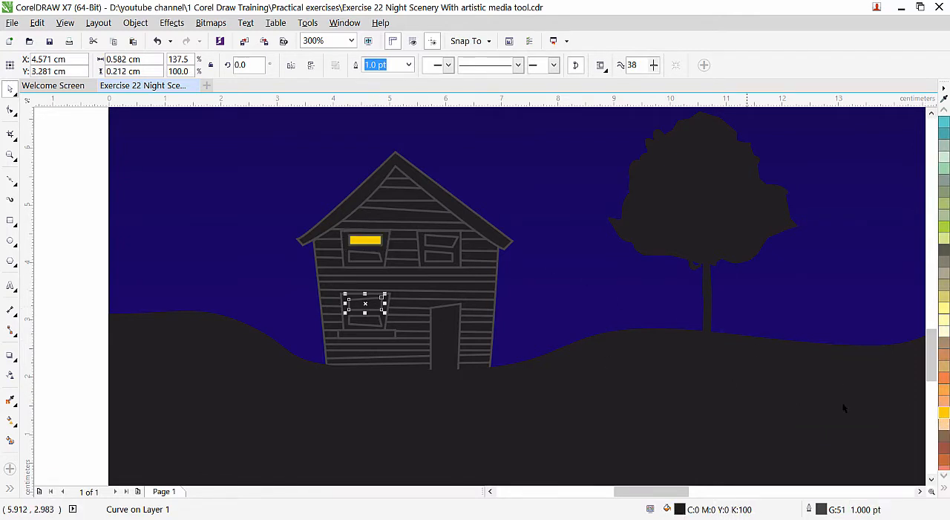
pyautogui.click(946, 416)
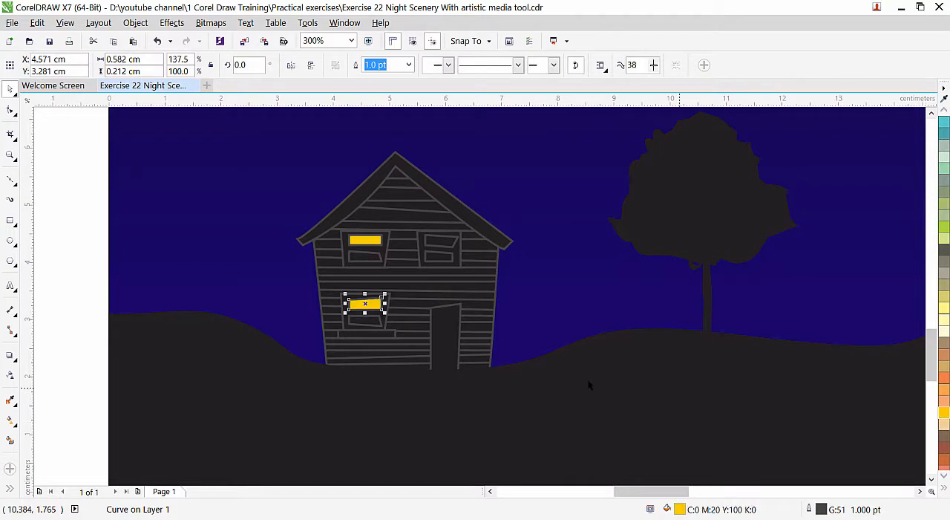
pyautogui.click(381, 324)
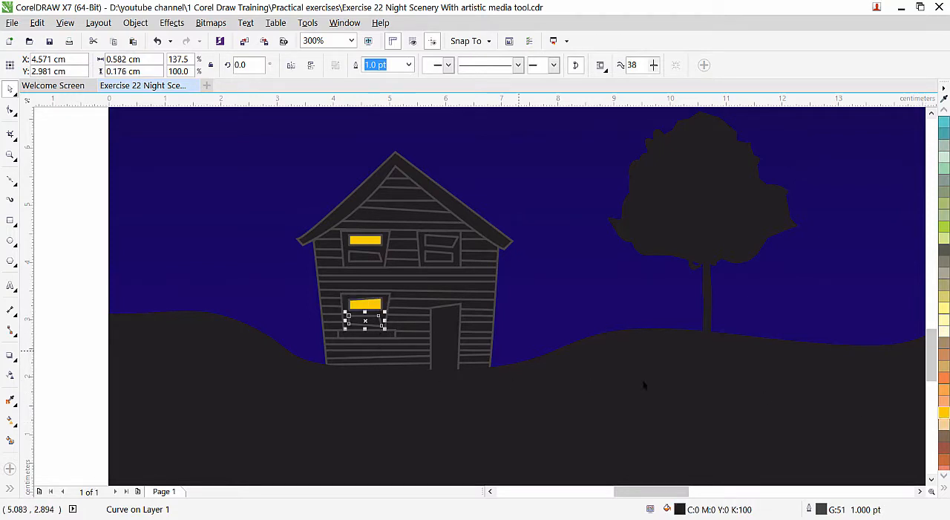
pyautogui.click(945, 417)
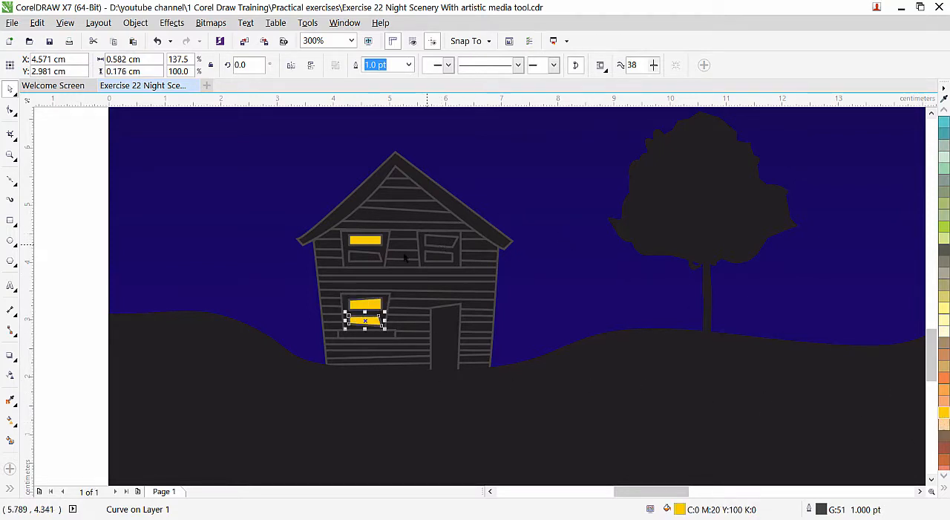
pyautogui.click(371, 256)
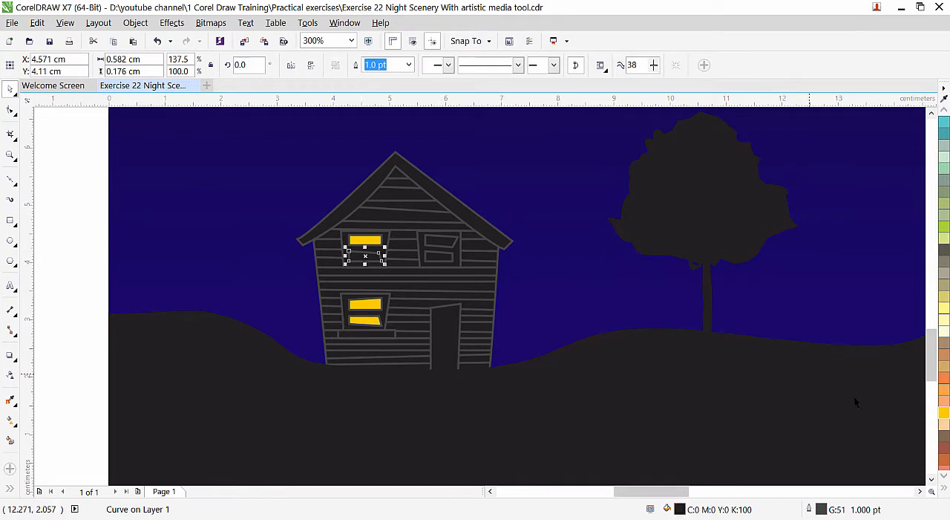
pyautogui.click(944, 417)
# Fill both panes of the house's upper-right window with the same deep yellow.
pyautogui.click(440, 244)
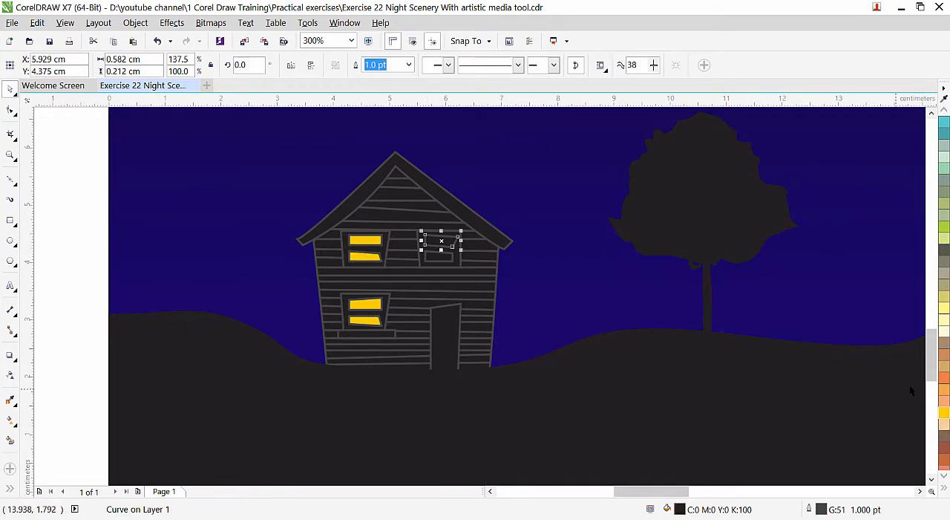
pyautogui.click(944, 414)
pyautogui.click(446, 257)
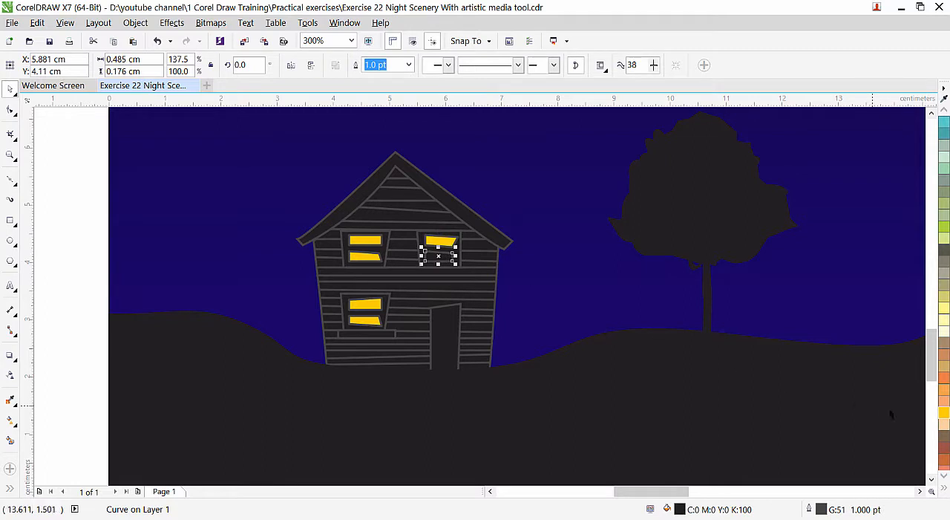
pyautogui.click(944, 415)
# Fill the house's door with 80% black (K:80).
pyautogui.click(444, 335)
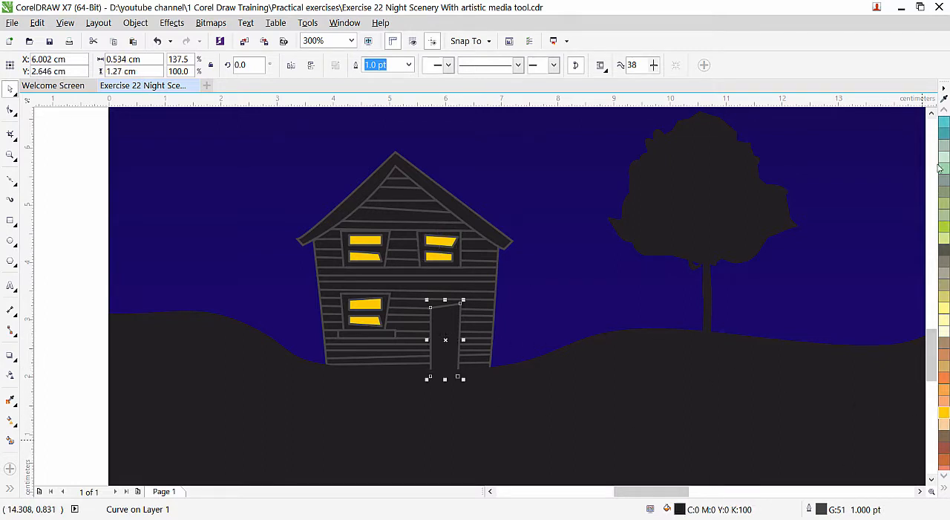
pyautogui.click(945, 111)
pyautogui.click(945, 111)
pyautogui.click(944, 111)
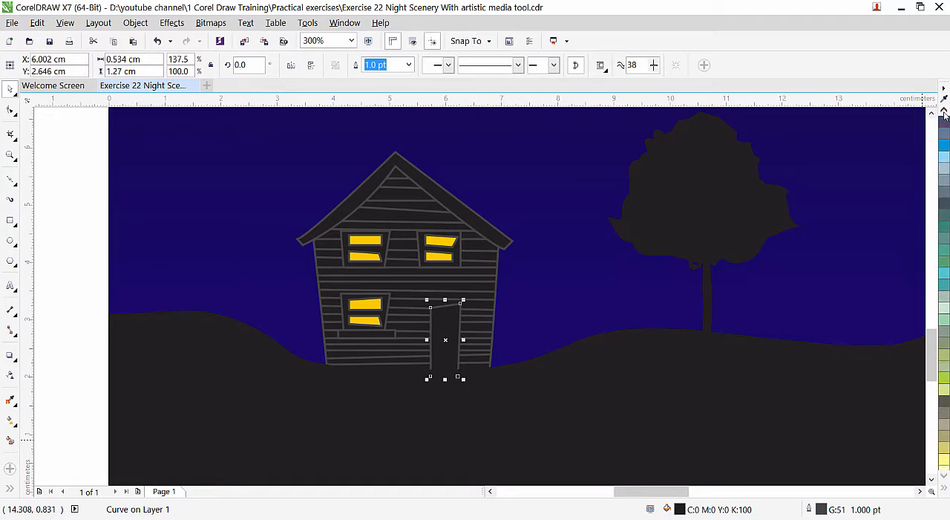
pyautogui.click(944, 112)
pyautogui.click(944, 112)
pyautogui.click(944, 111)
pyautogui.click(944, 112)
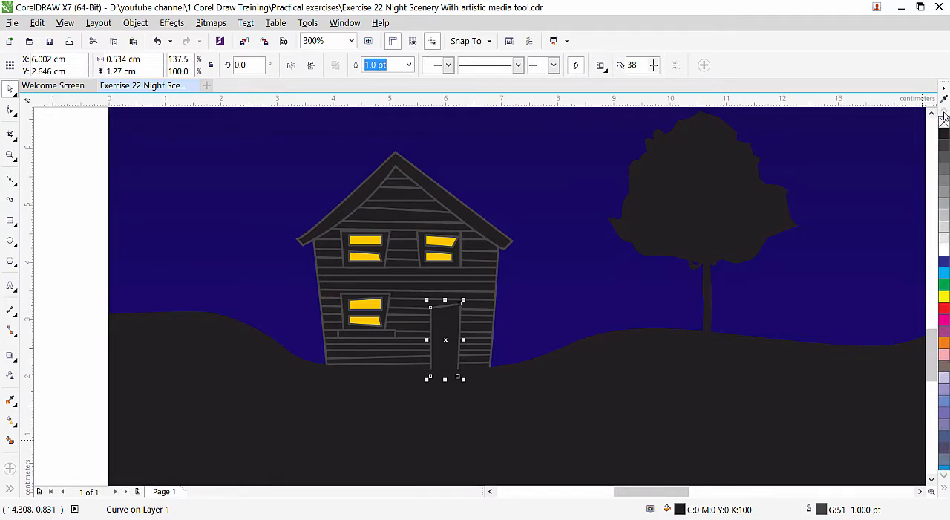
pyautogui.click(946, 160)
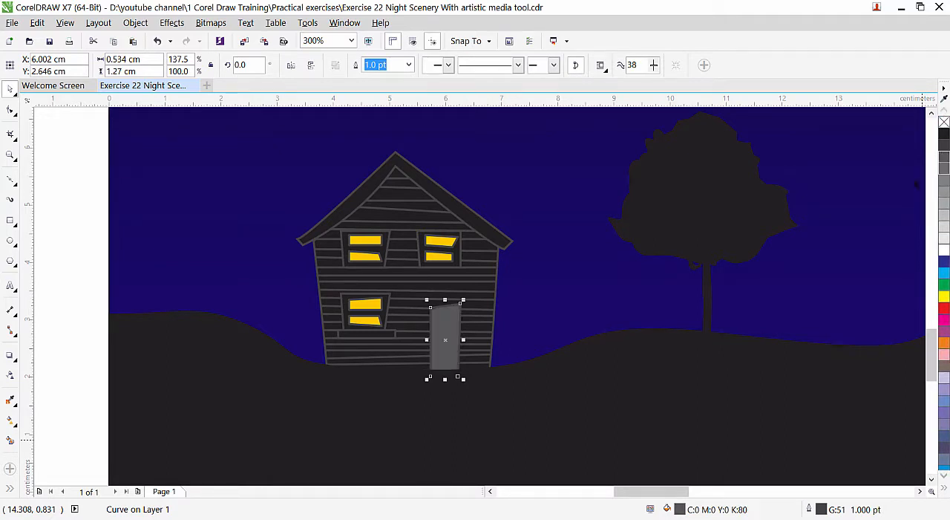
# Select all the parts of the house and group them into one object.
pyautogui.scroll(-1, 434, 290)
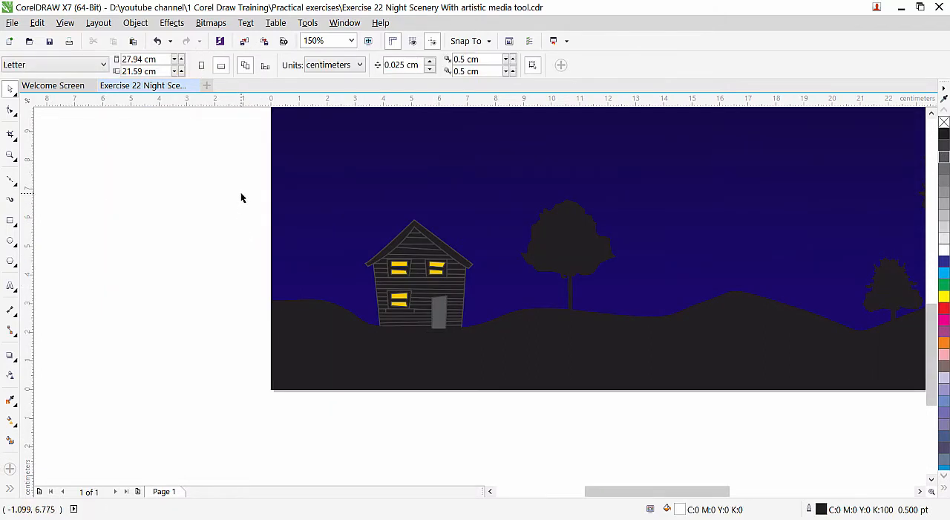
pyautogui.moveTo(245, 194); pyautogui.dragTo(484, 360)
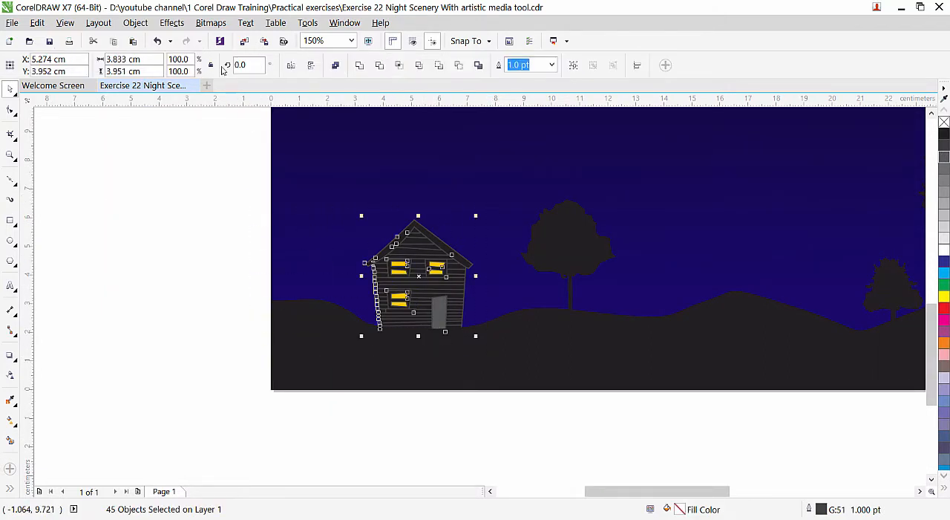
pyautogui.click(573, 67)
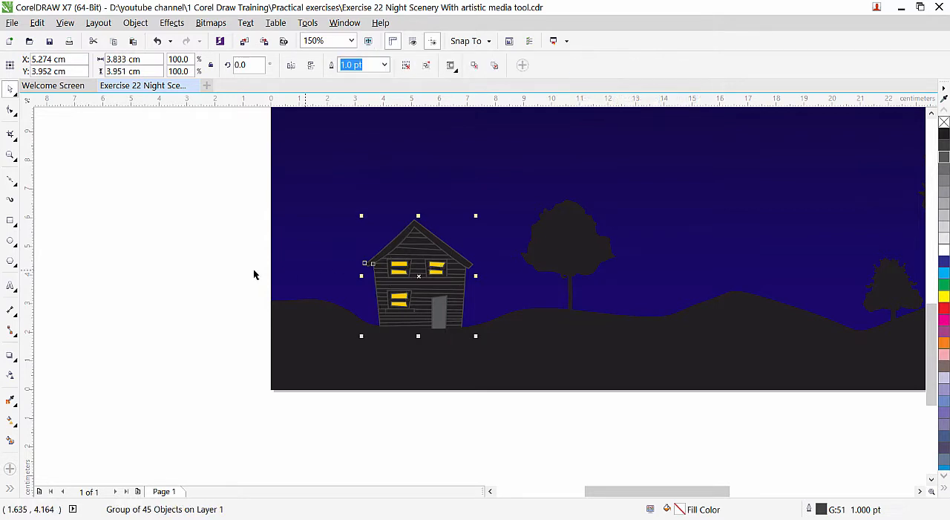
pyautogui.click(197, 267)
# Duplicate the sky rectangle as a full-width band about 7.8 cm high across the page's middle and fill it with 20% black.
pyautogui.scroll(-2, 447, 320)
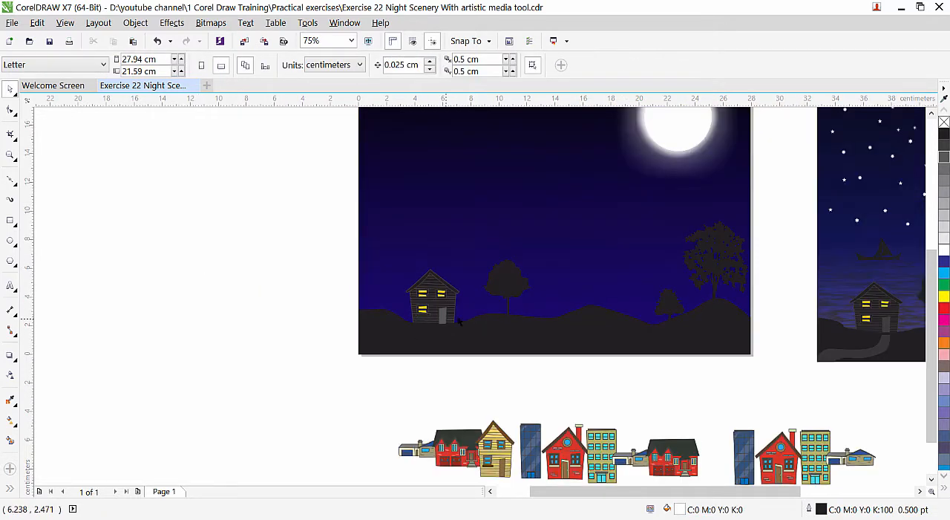
pyautogui.click(920, 491)
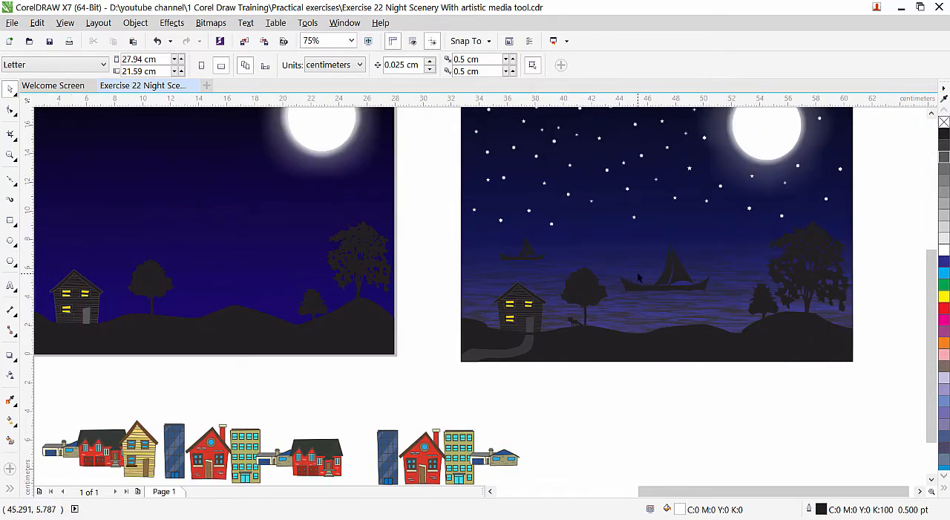
pyautogui.click(491, 491)
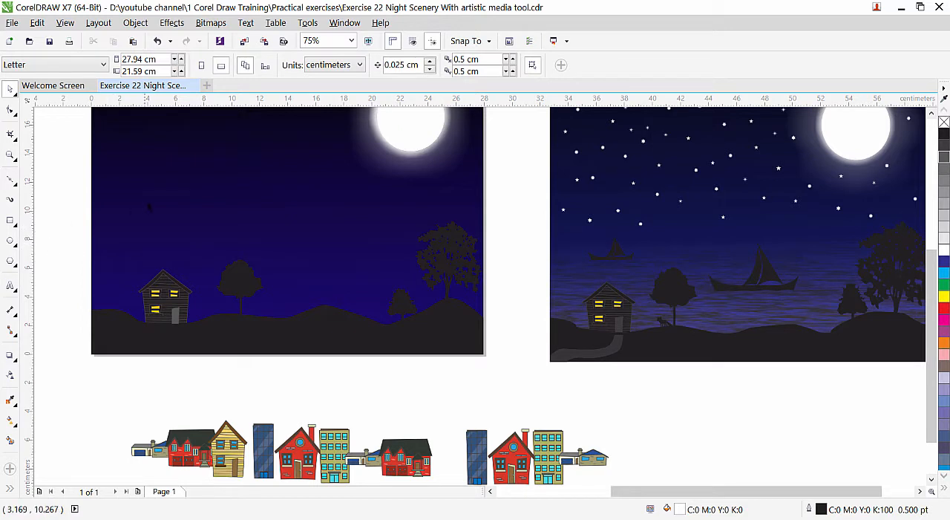
pyautogui.click(129, 202)
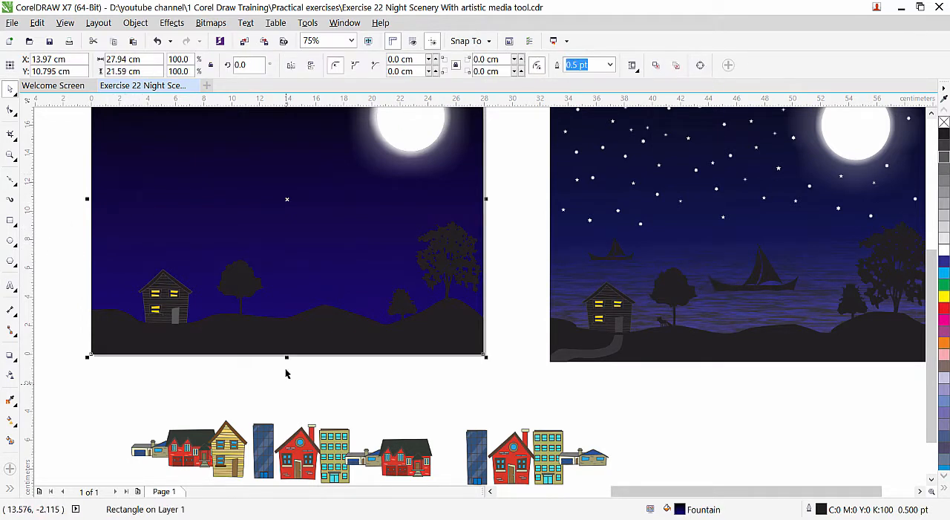
pyautogui.moveTo(288, 357); pyautogui.dragTo(301, 274)
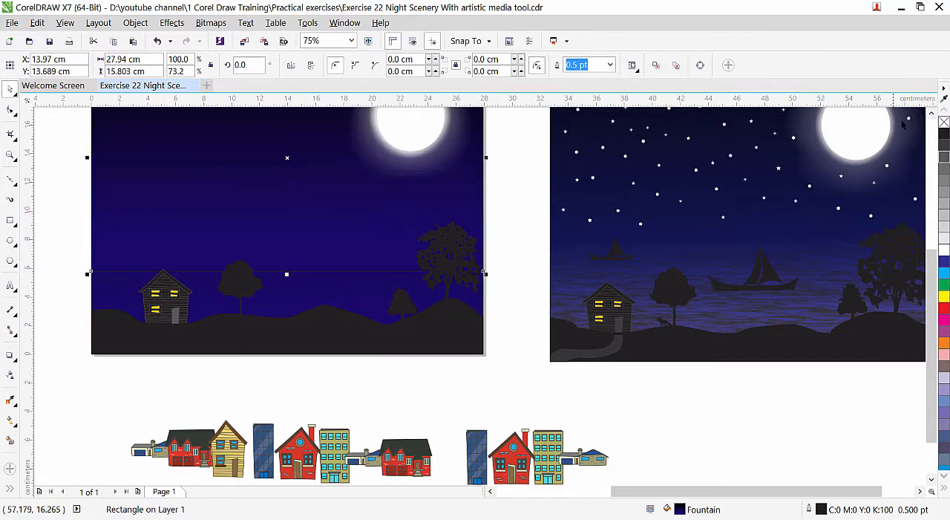
pyautogui.click(931, 113)
pyautogui.click(931, 113)
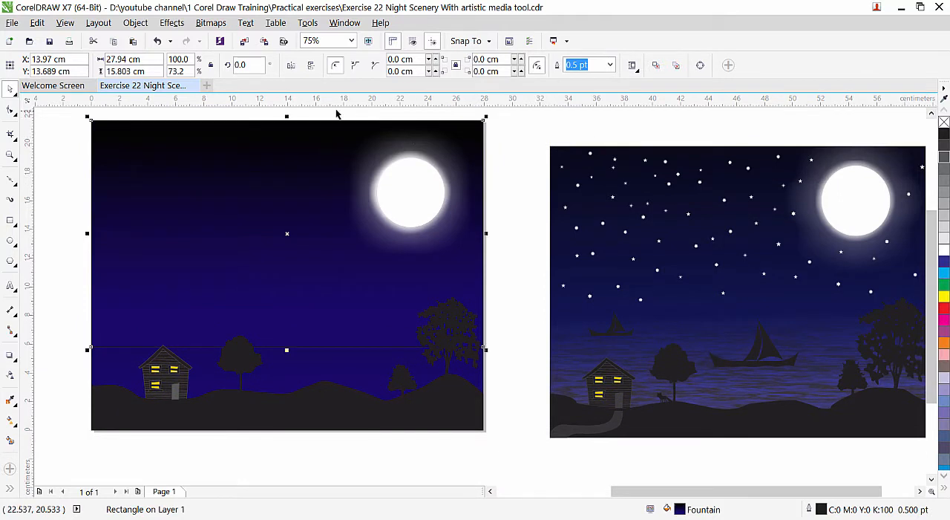
pyautogui.moveTo(288, 116); pyautogui.dragTo(287, 231)
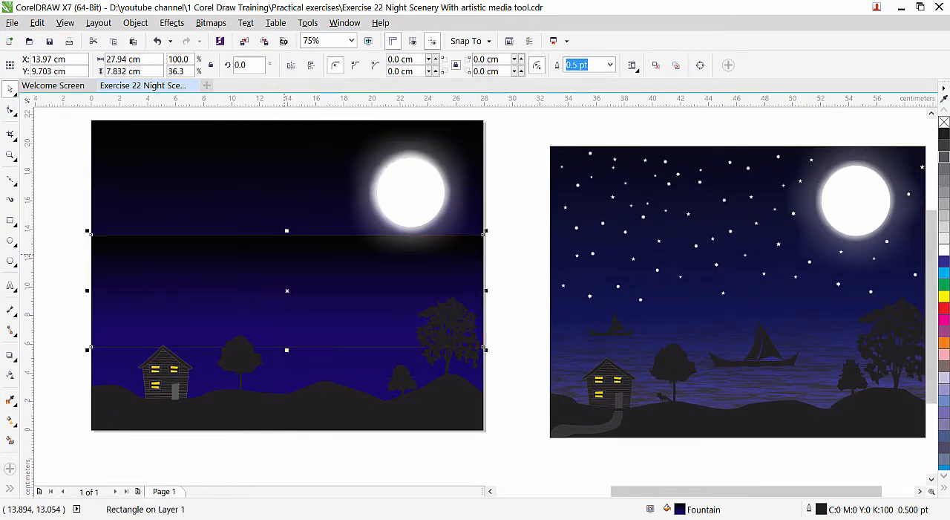
pyautogui.click(944, 227)
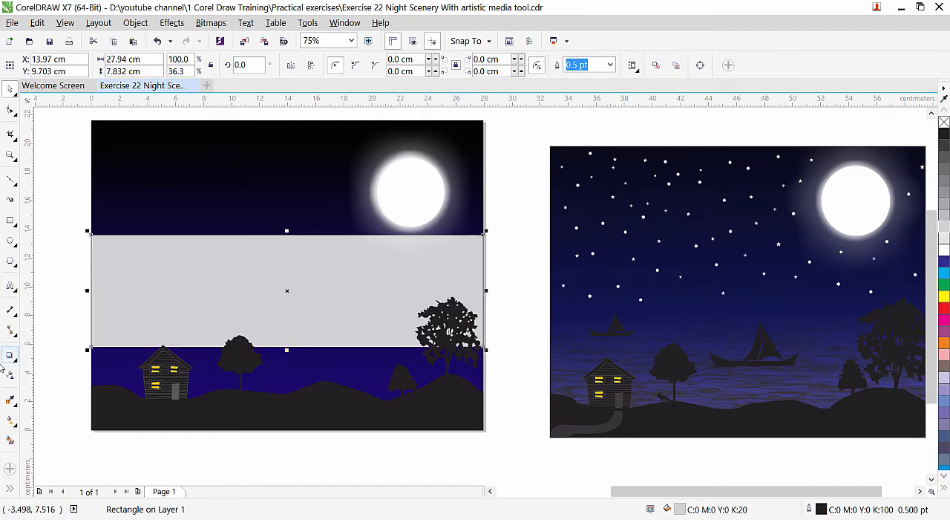
# Switch the band's fill to a texture fill with the Interactive Fill tool.
pyautogui.click(10, 423)
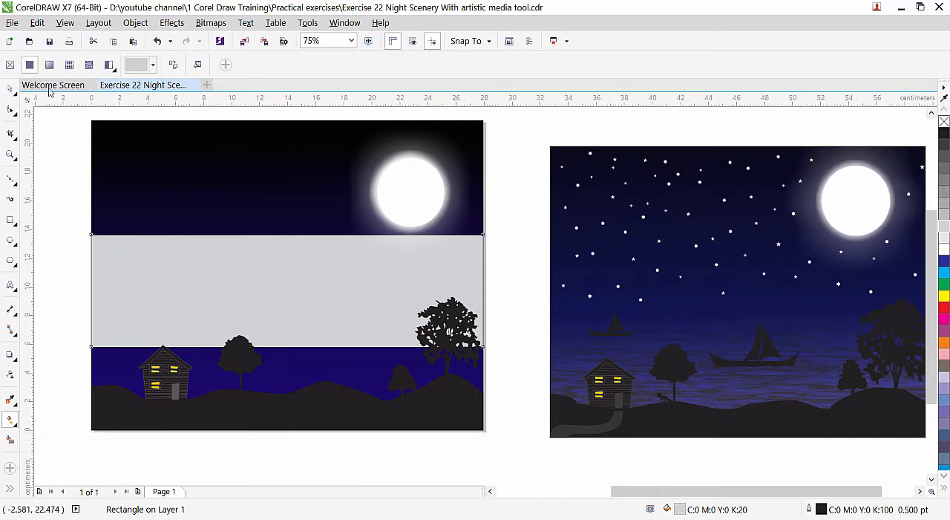
pyautogui.click(113, 71)
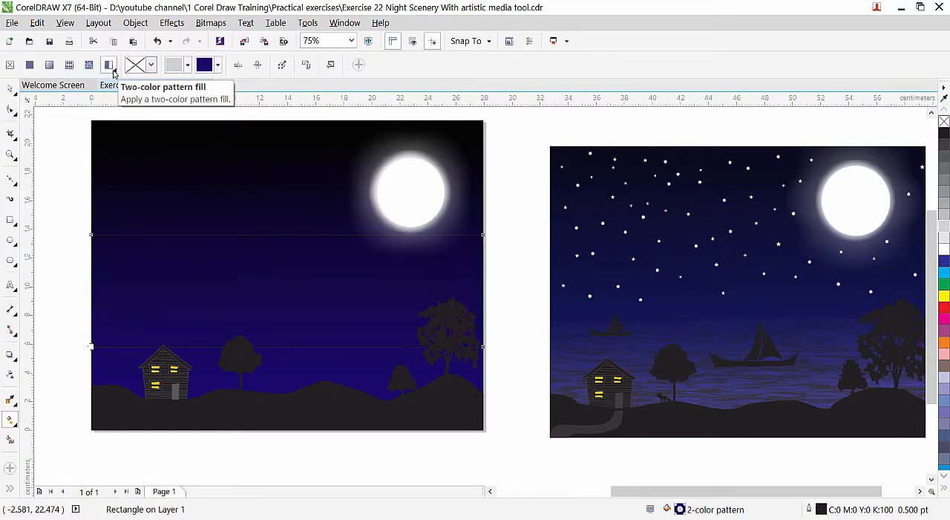
pyautogui.click(114, 71)
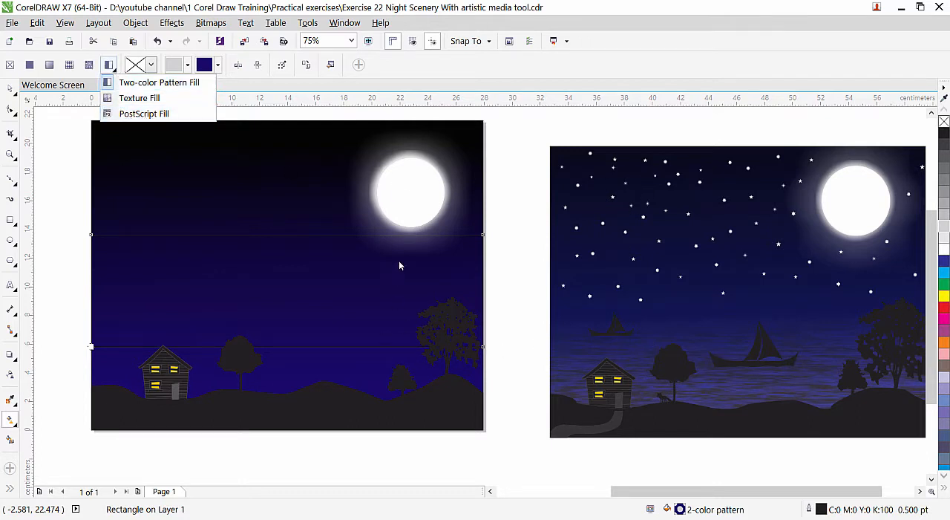
pyautogui.click(133, 100)
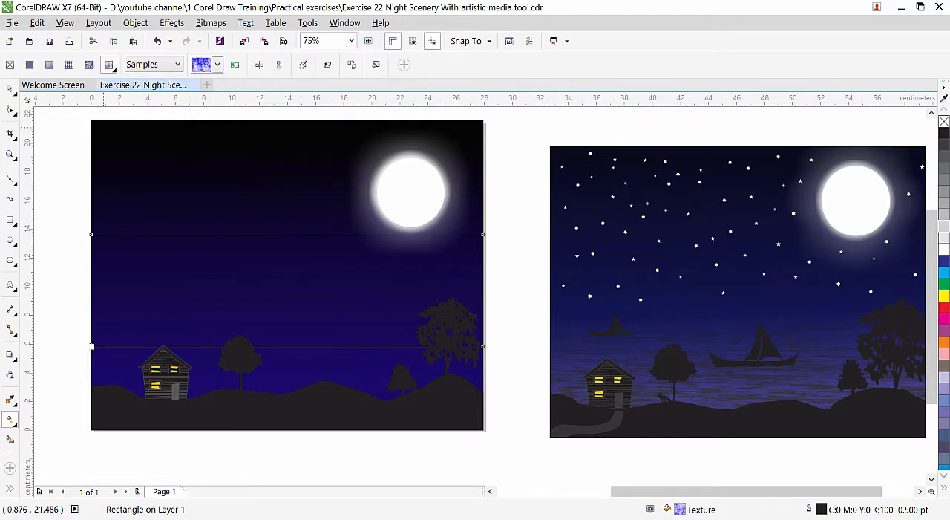
# Browse the Samples and Samples 7 texture libraries for a water texture, returning to Samples.
pyautogui.click(218, 66)
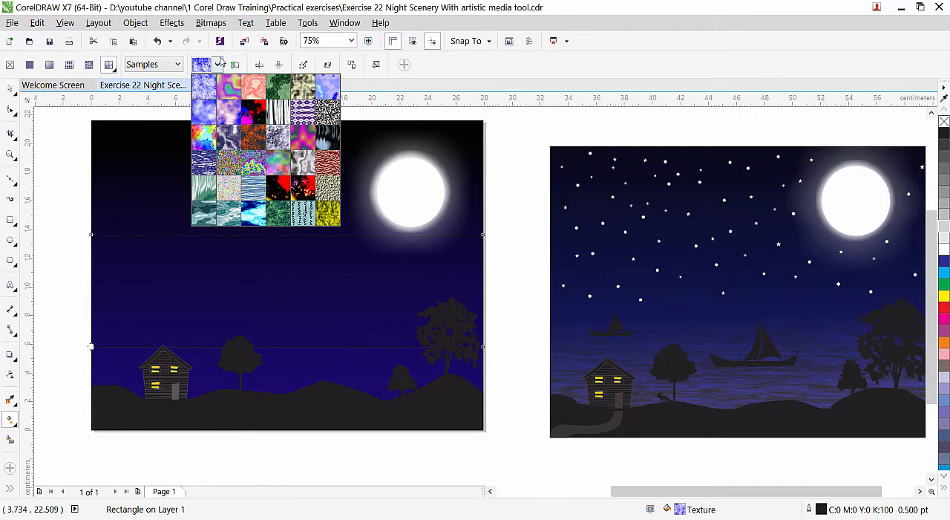
pyautogui.click(176, 65)
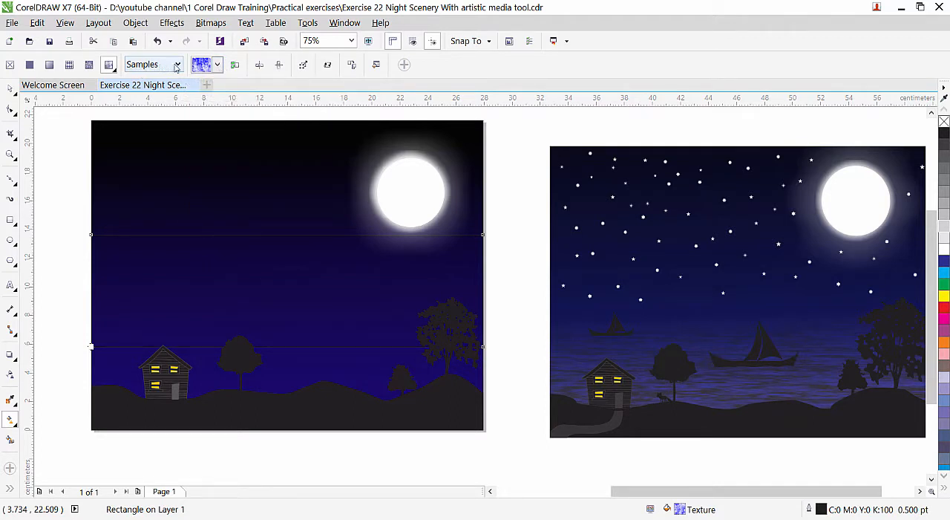
pyautogui.click(179, 67)
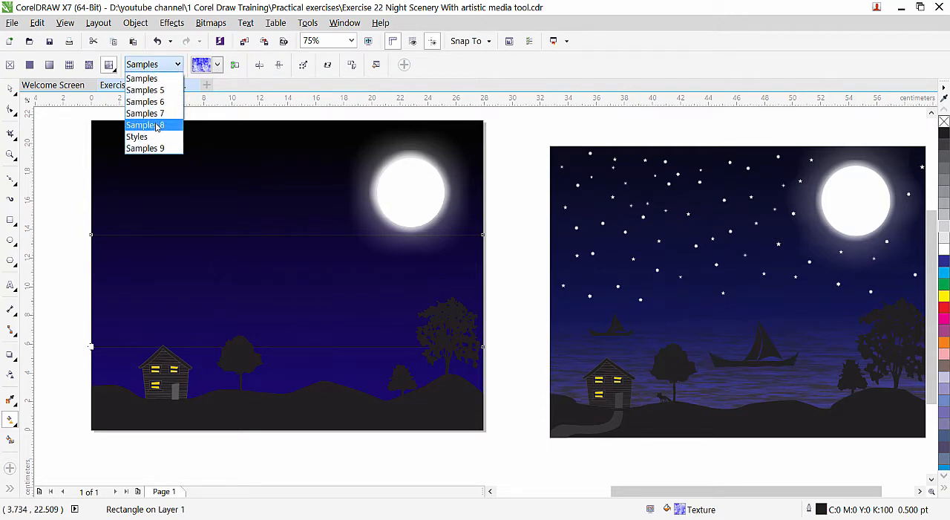
pyautogui.click(153, 113)
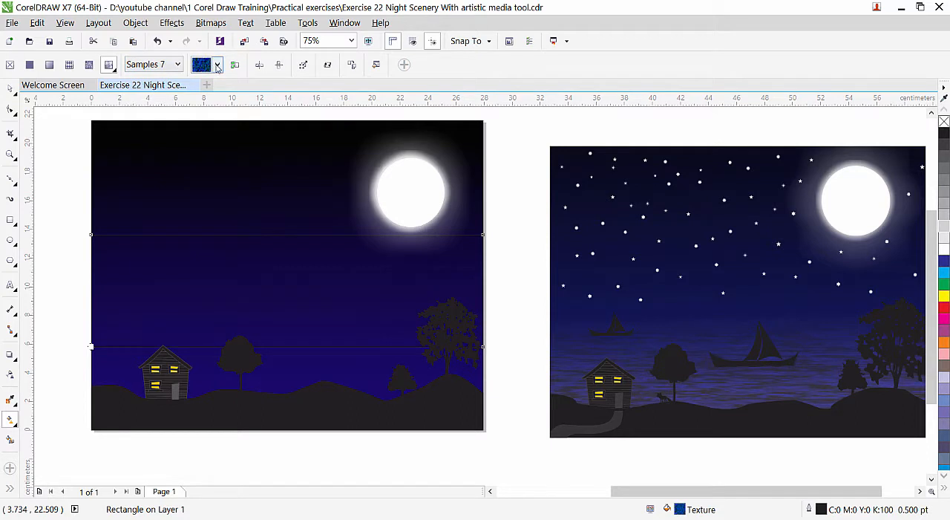
pyautogui.click(218, 66)
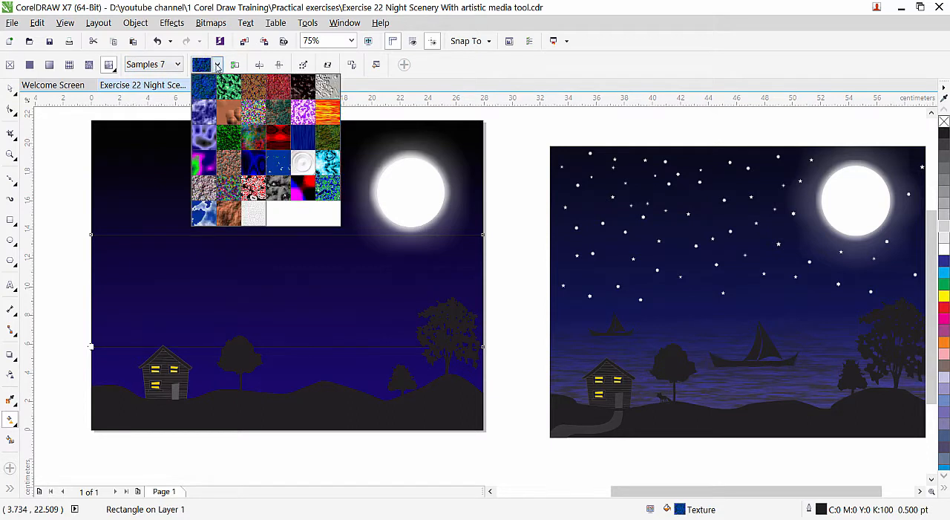
pyautogui.click(175, 66)
pyautogui.click(175, 66)
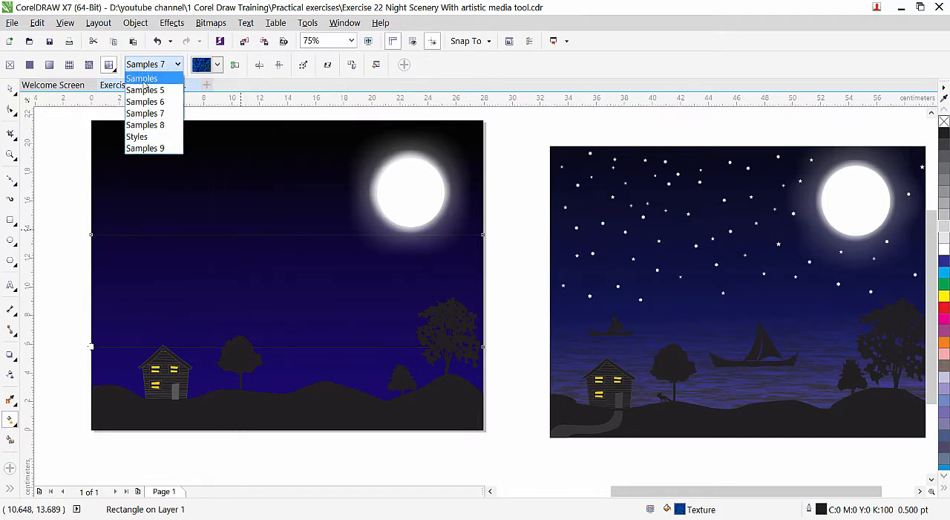
pyautogui.click(145, 78)
# Apply the blue rippling water texture from Samples to the band, with a tile about 15.8 cm wide and high.
pyautogui.click(217, 66)
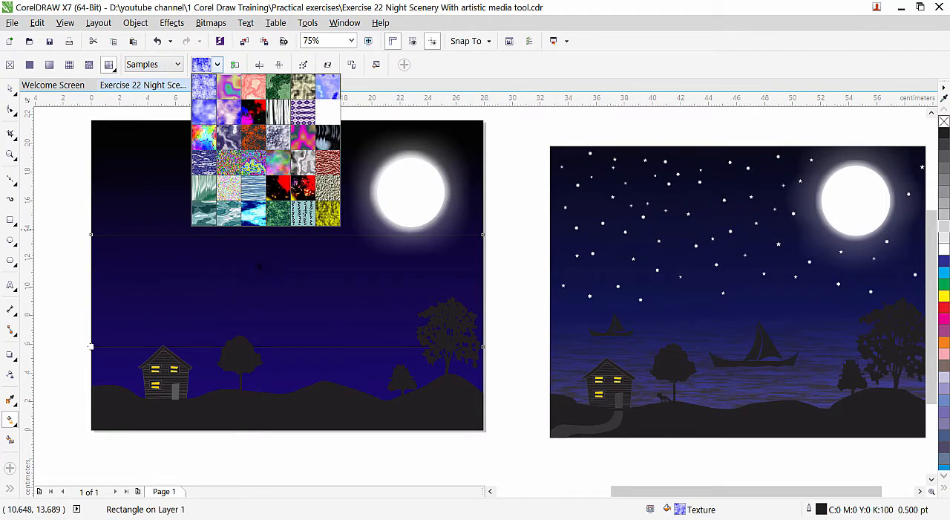
pyautogui.click(254, 188)
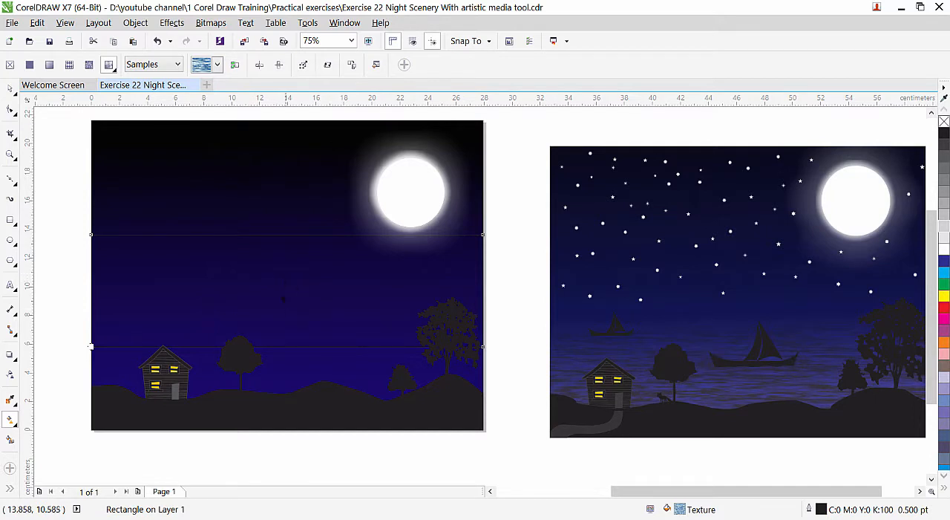
pyautogui.moveTo(287, 319); pyautogui.dragTo(287, 250)
pyautogui.moveTo(220, 291); pyautogui.dragTo(328, 294)
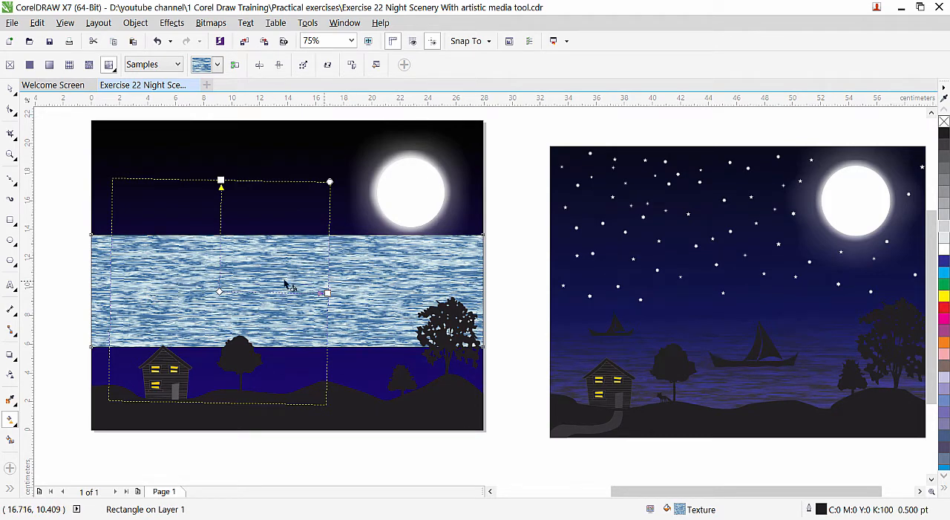
# Edit the water texture's colours, setting the bottom to black and the surface to blue-violet.
pyautogui.click(376, 65)
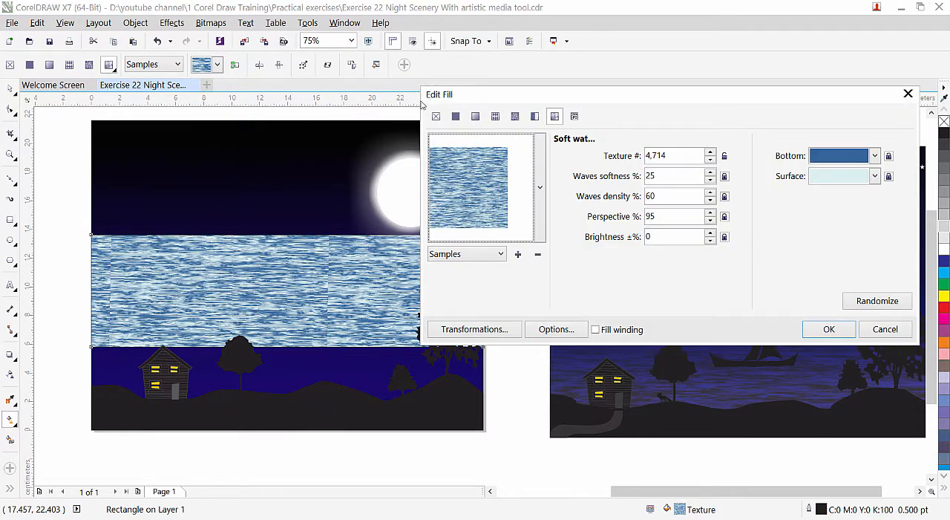
pyautogui.click(875, 157)
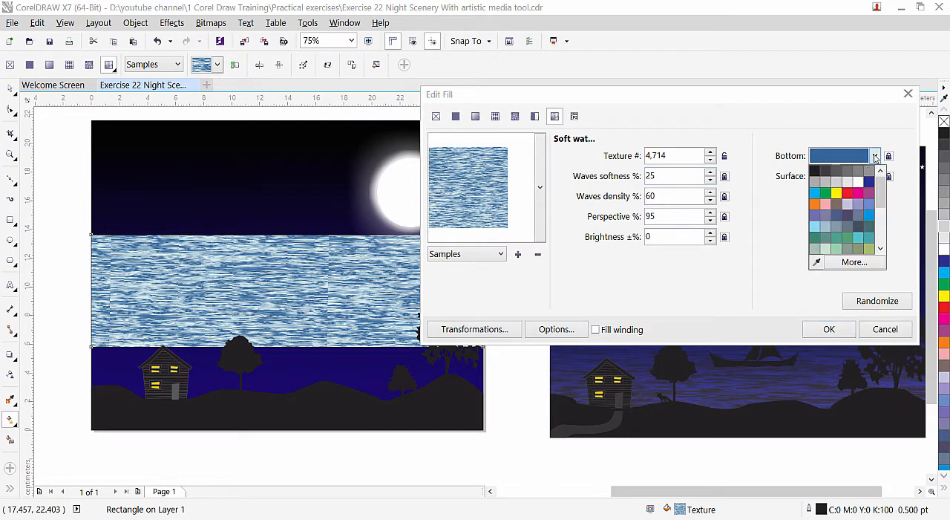
pyautogui.click(817, 174)
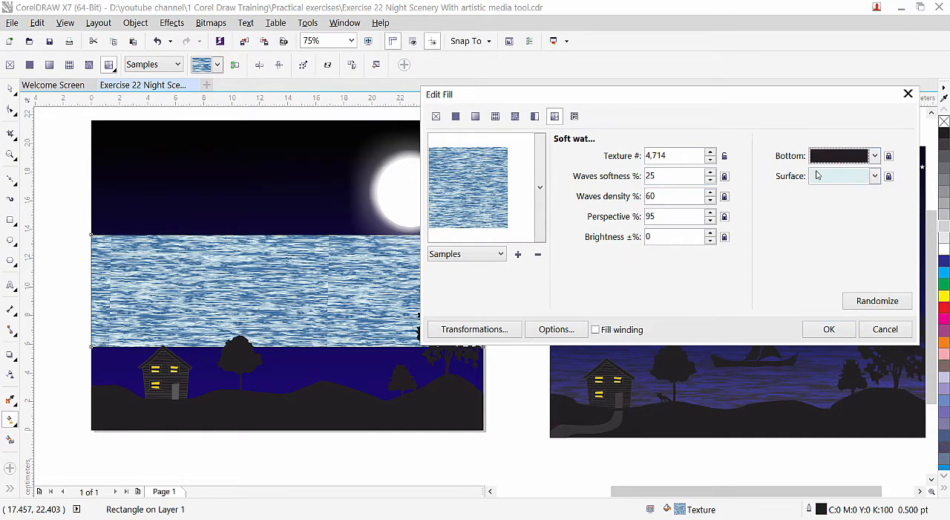
pyautogui.click(875, 176)
pyautogui.click(866, 203)
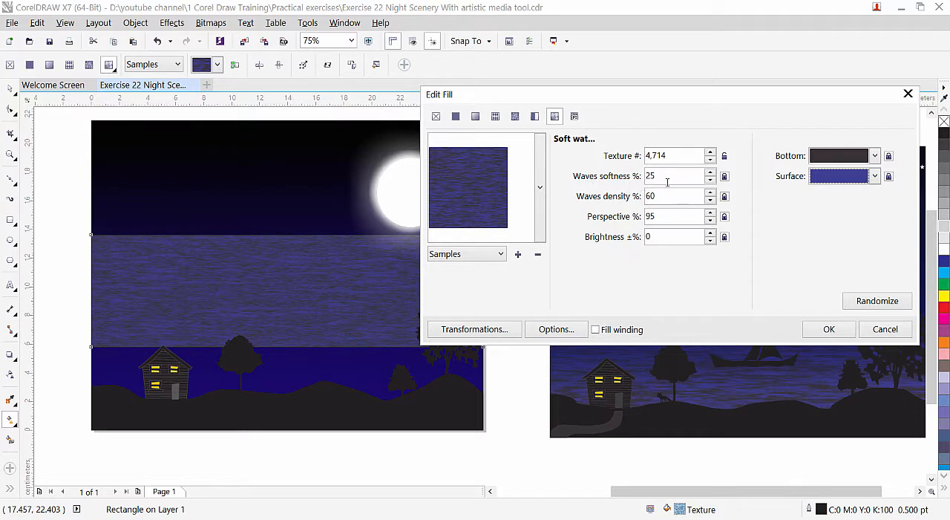
# Set the water texture's waves softness to 29, waves density to 61 and perspective to 98, with an X offset of 1.769 cm.
pyautogui.click(712, 172)
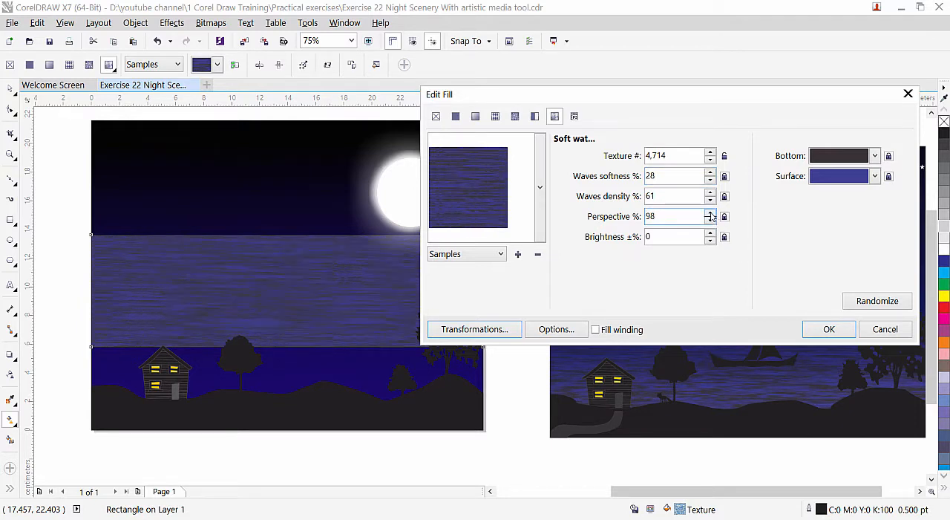
pyautogui.doubleClick(710, 219)
pyautogui.click(479, 331)
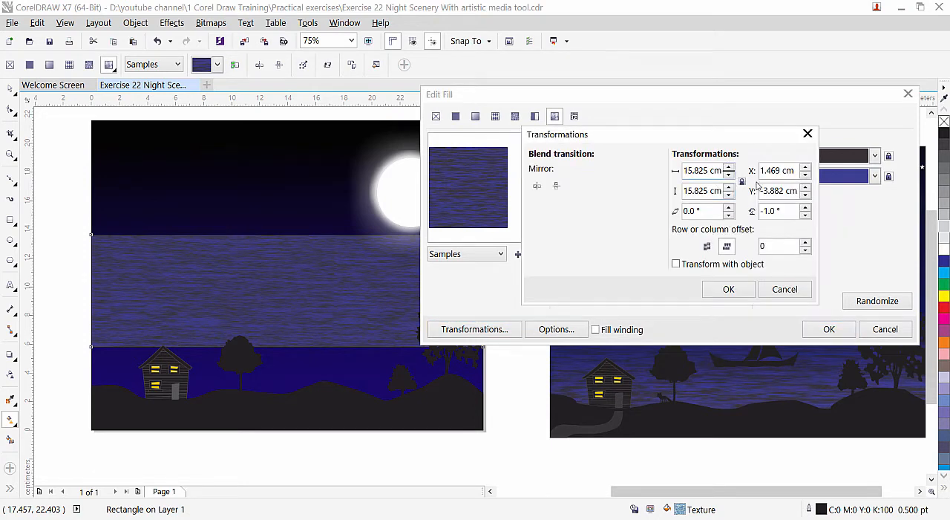
pyautogui.click(806, 168)
pyautogui.doubleClick(805, 169)
pyautogui.doubleClick(805, 175)
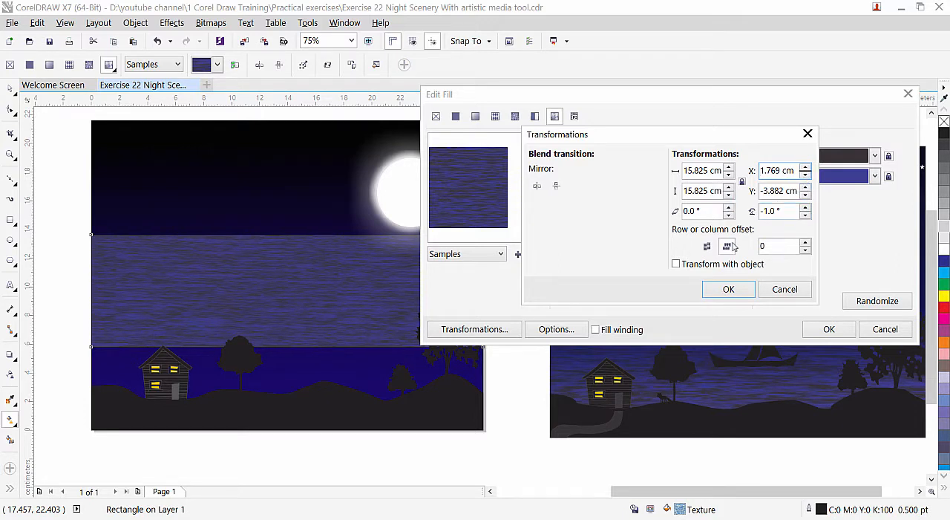
pyautogui.click(729, 289)
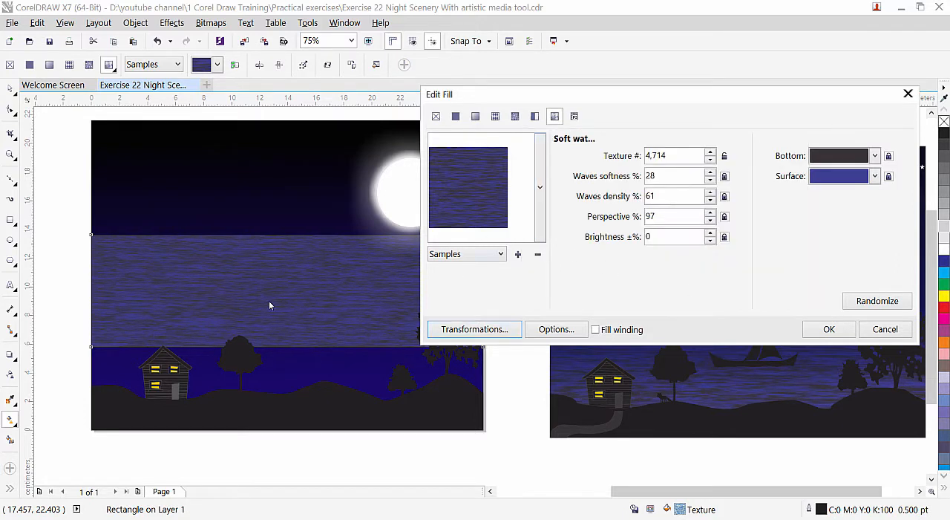
pyautogui.click(710, 213)
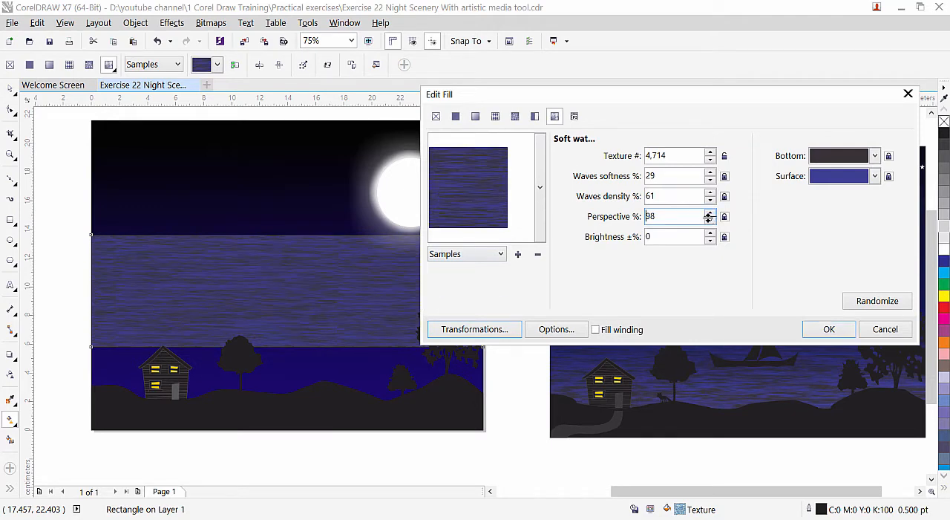
pyautogui.click(816, 330)
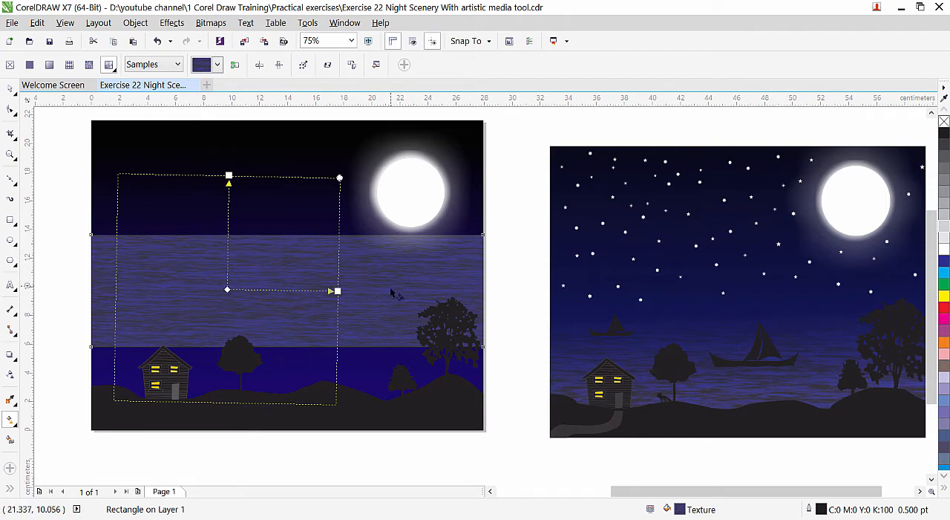
# Move the water band down behind the hills and house, and extend its upper edge to a height of about 9.07 cm.
pyautogui.click(11, 89)
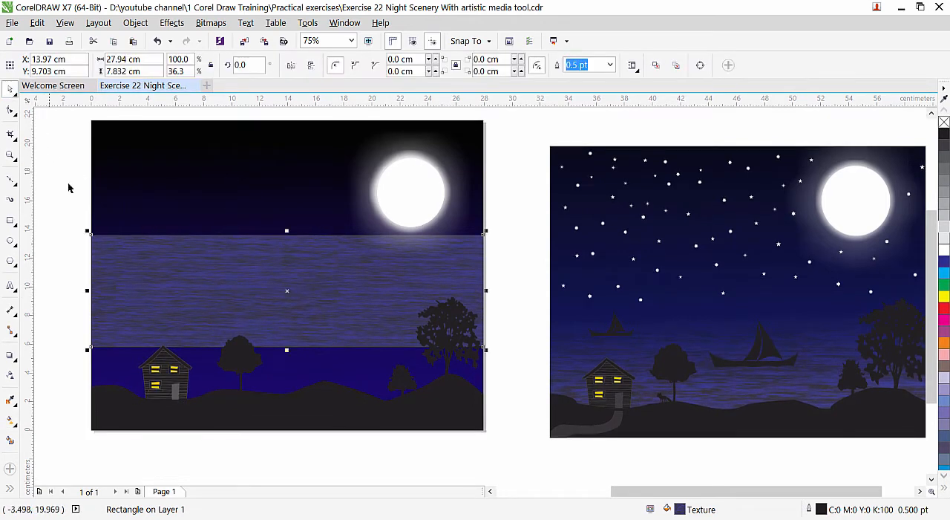
pyautogui.moveTo(254, 293); pyautogui.dragTo(252, 350)
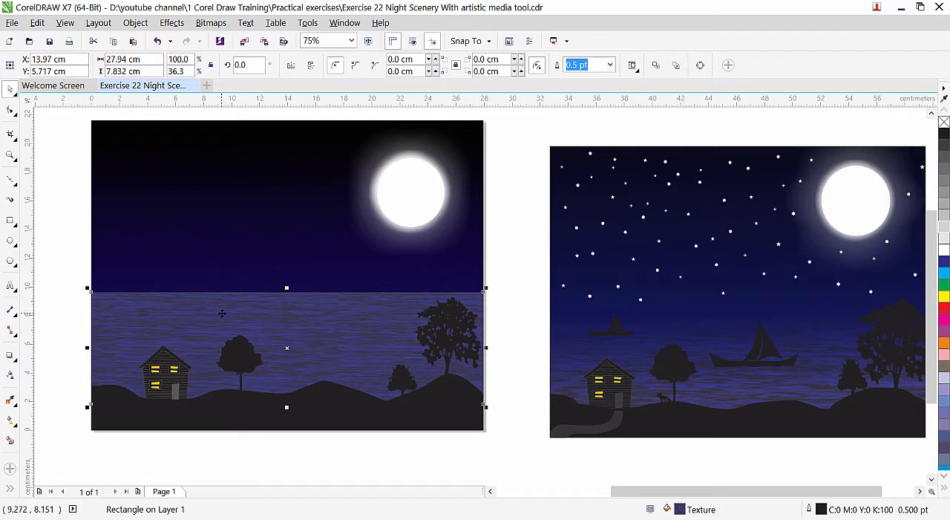
pyautogui.moveTo(287, 288); pyautogui.dragTo(290, 271)
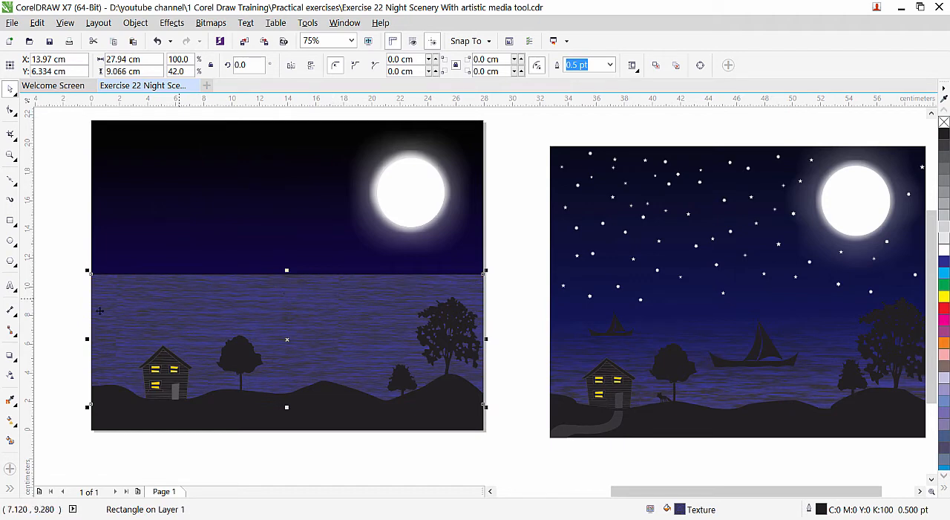
# Fade the water band upward into the sky with a near-vertical linear transparency, and stretch it to about 10.4 cm high.
pyautogui.click(9, 377)
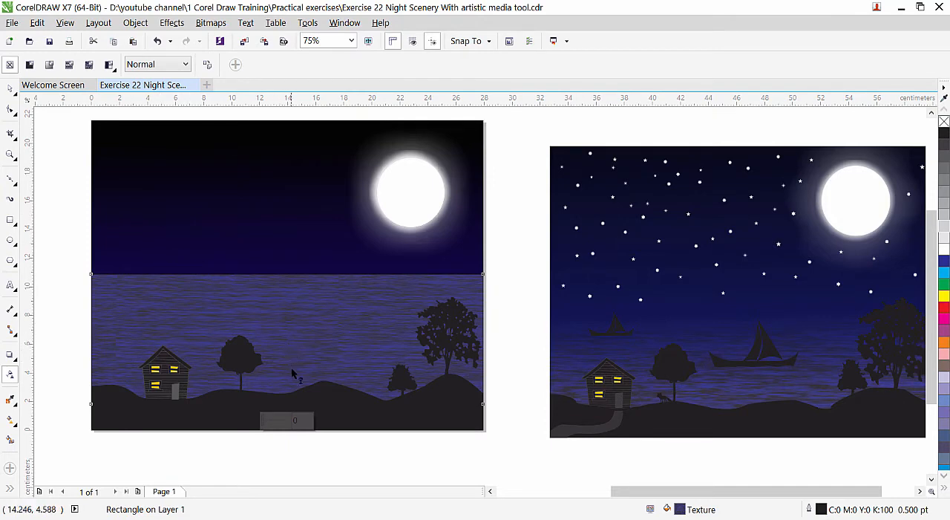
pyautogui.moveTo(291, 369); pyautogui.dragTo(291, 284)
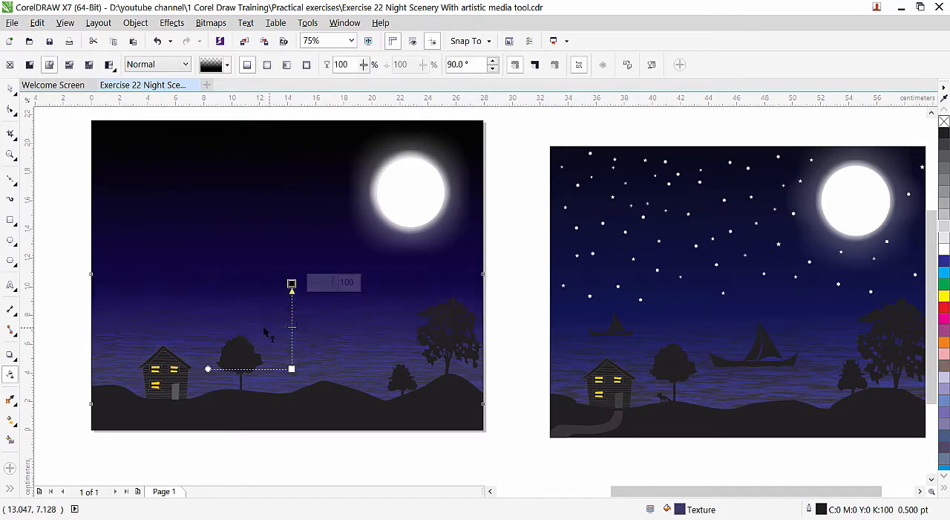
pyautogui.moveTo(293, 281); pyautogui.dragTo(294, 237)
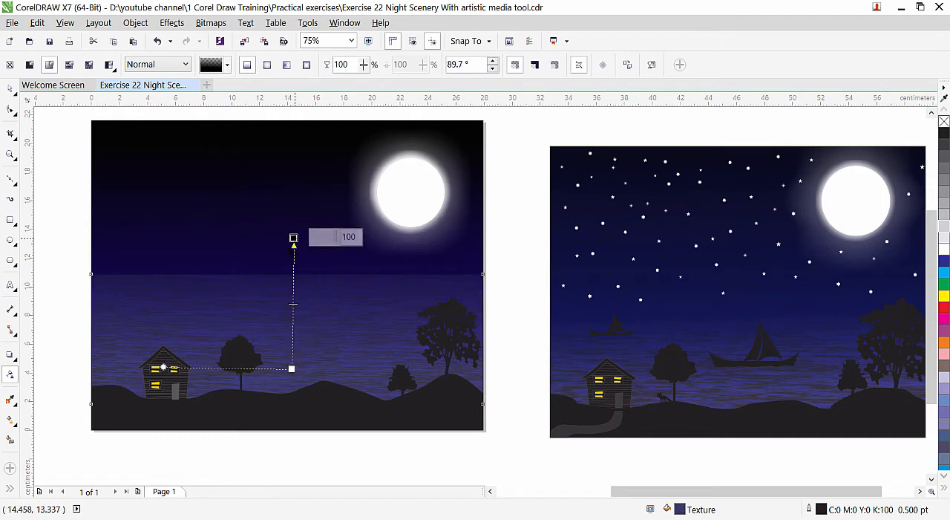
pyautogui.moveTo(294, 238); pyautogui.dragTo(295, 289)
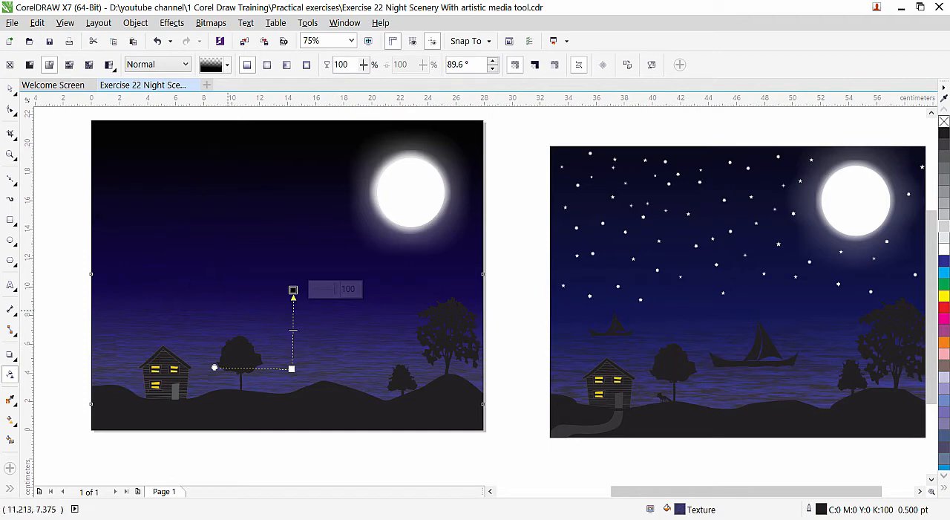
pyautogui.click(9, 89)
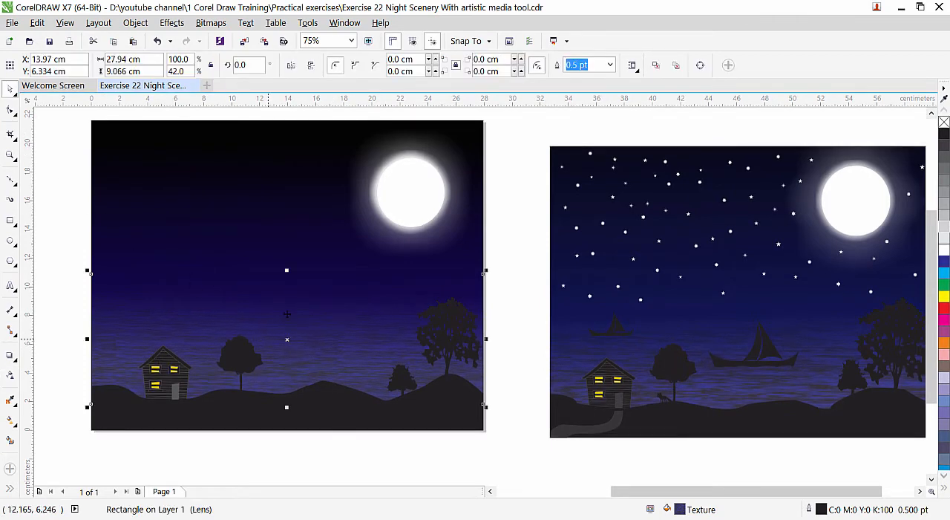
pyautogui.moveTo(287, 272); pyautogui.dragTo(286, 253)
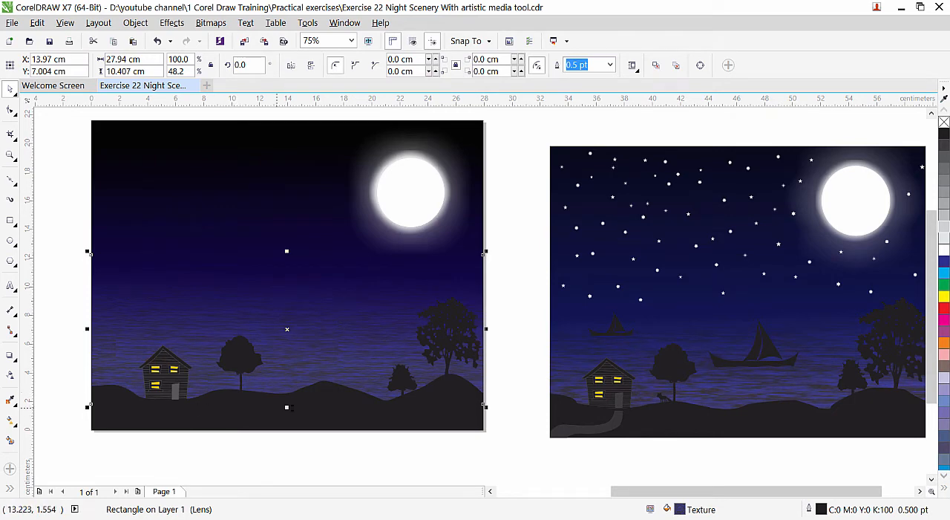
# Spray a row of animals about 19 cm long below the page, using the Misc artistic media spray list that starts with the fox.
pyautogui.scroll(1, 673, 411)
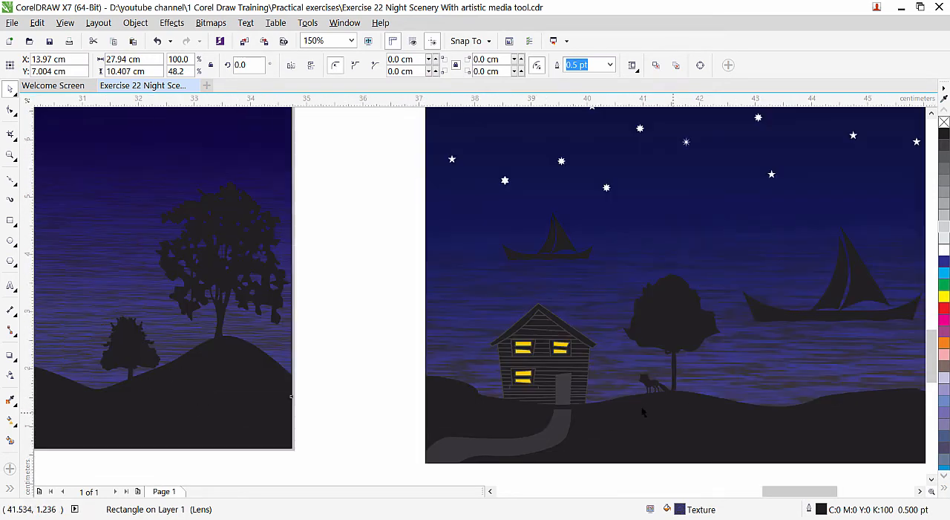
pyautogui.scroll(1, 622, 351)
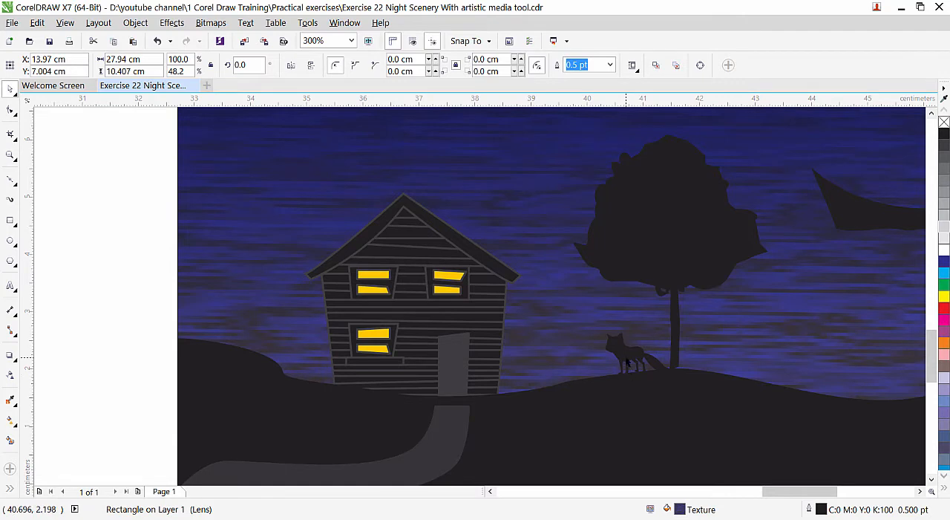
pyautogui.scroll(-1, 628, 362)
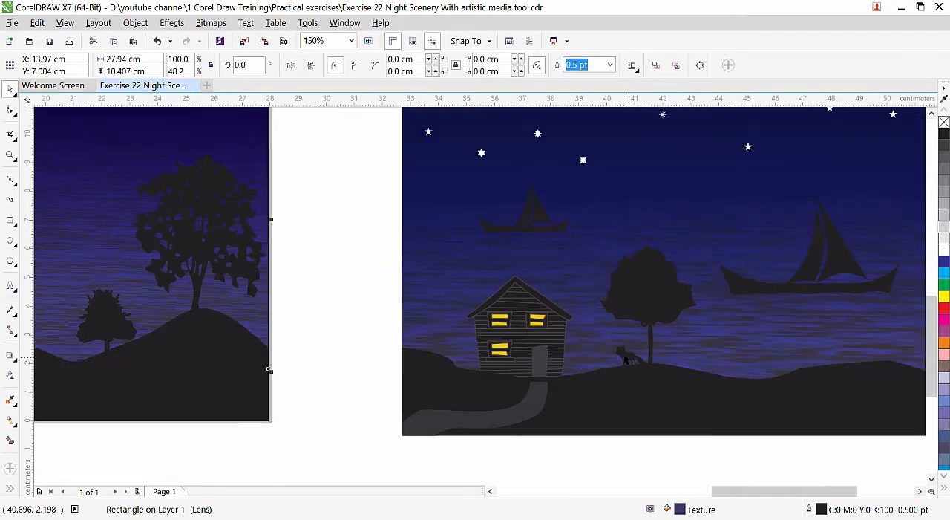
pyautogui.scroll(-1, 605, 329)
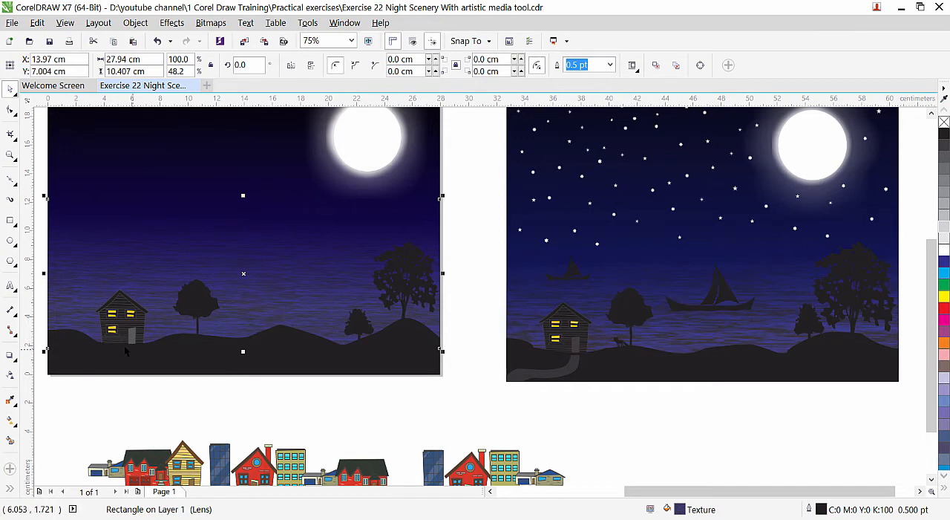
pyautogui.scroll(1, 124, 344)
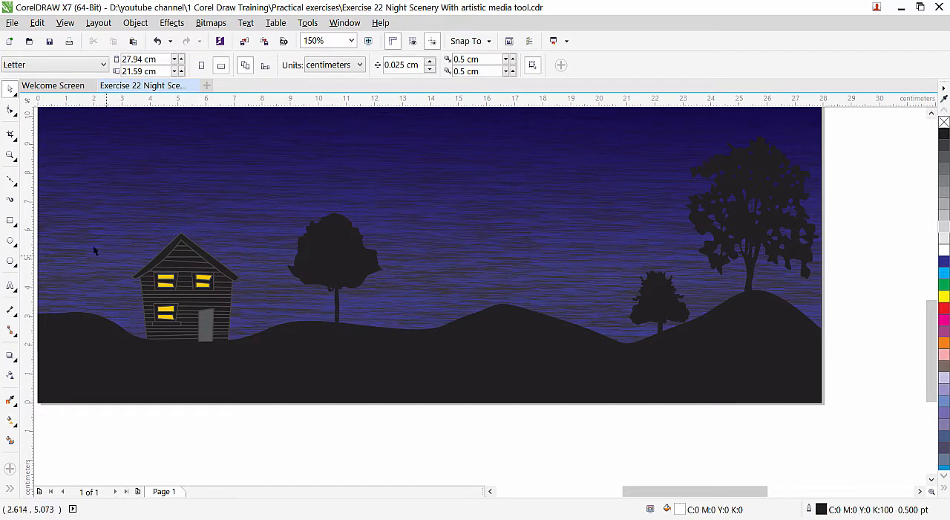
pyautogui.click(11, 201)
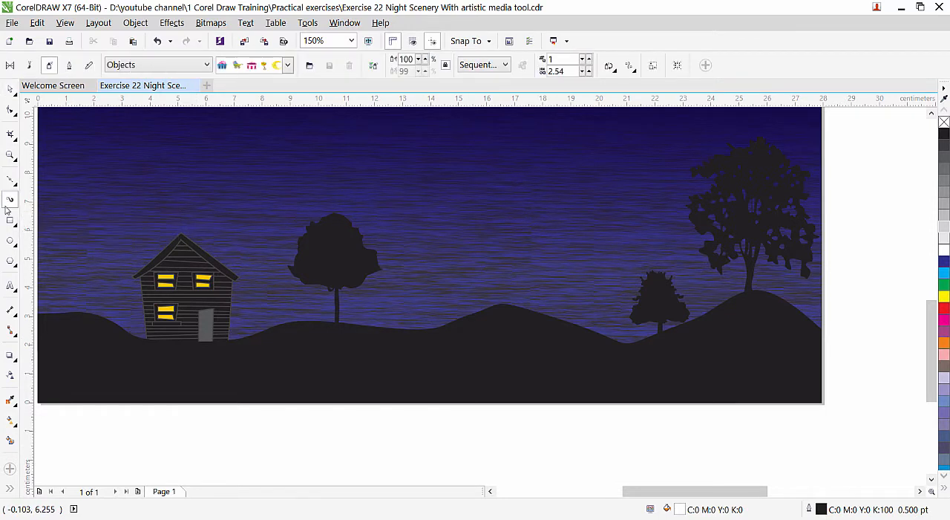
pyautogui.click(173, 65)
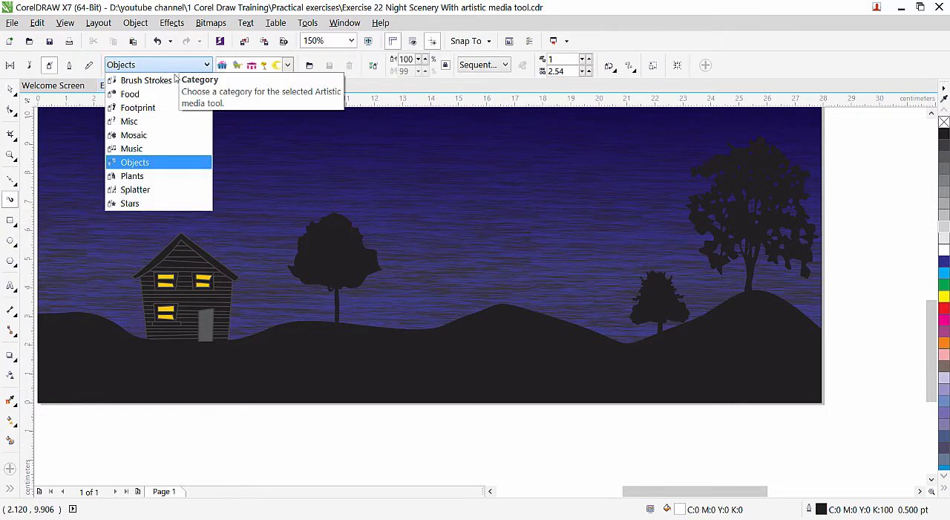
pyautogui.click(147, 122)
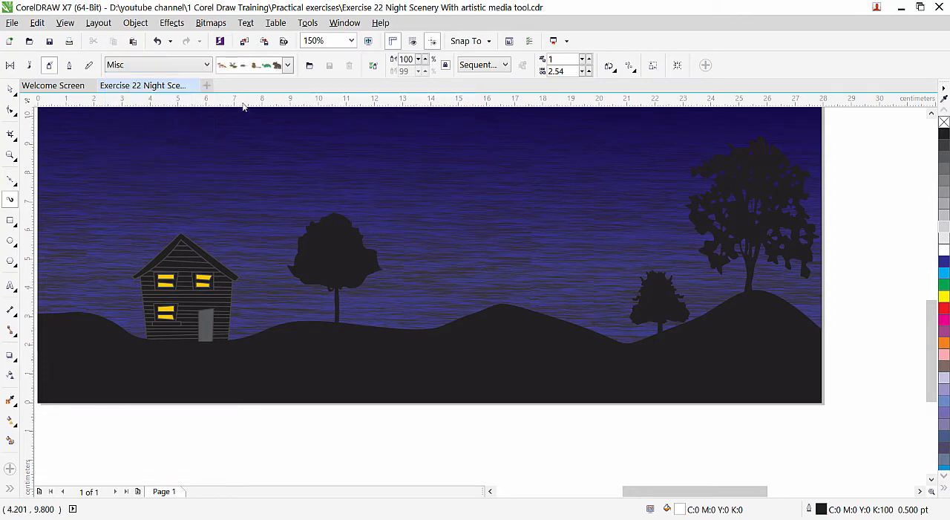
pyautogui.click(286, 65)
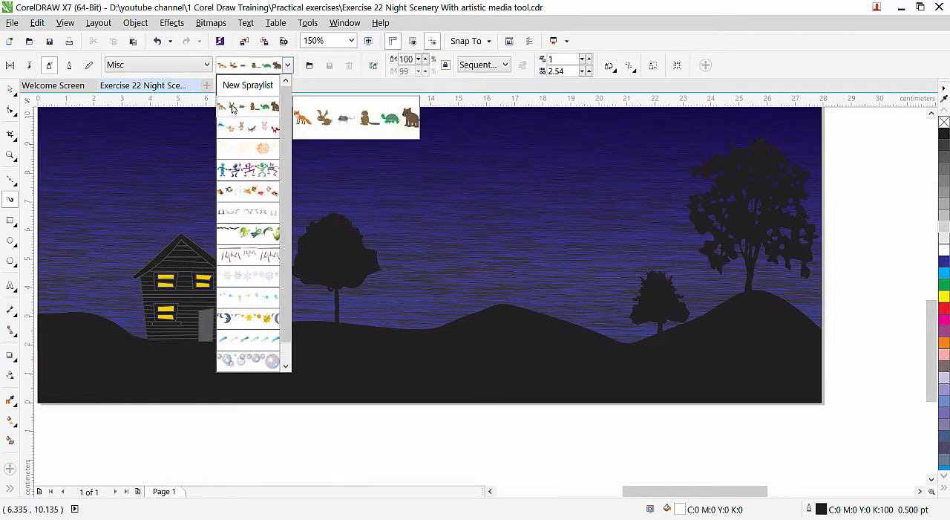
pyautogui.click(232, 108)
pyautogui.moveTo(171, 449); pyautogui.dragTo(668, 448)
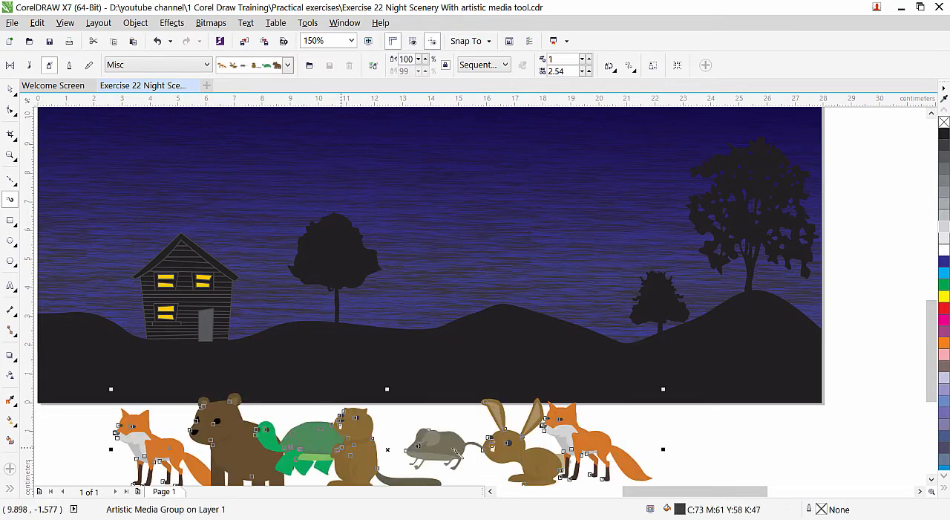
pyautogui.moveTo(932, 343)
pyautogui.mouseDown()
pyautogui.moveTo(932, 371)
pyautogui.moveTo(815, 369)
pyautogui.mouseUp()
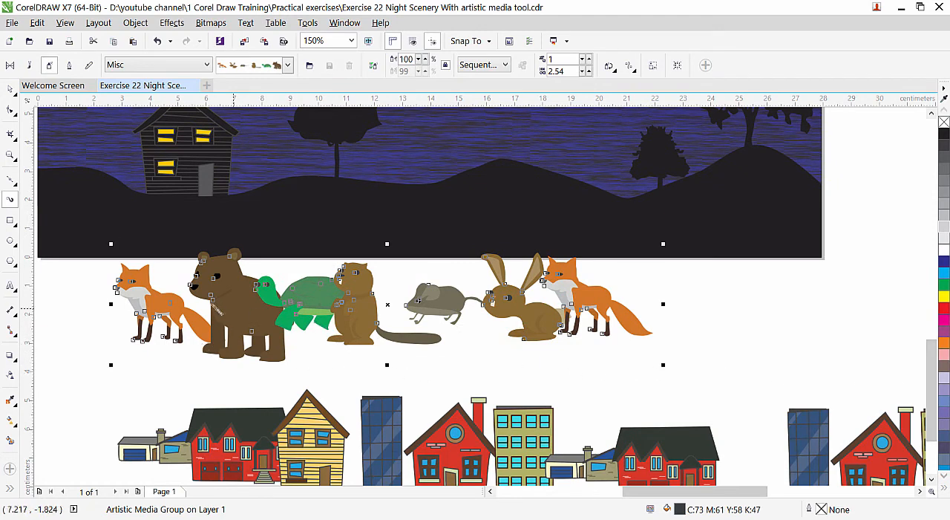
# Delete the leftover coloured houses and buildings below the row of animals.
pyautogui.click(9, 88)
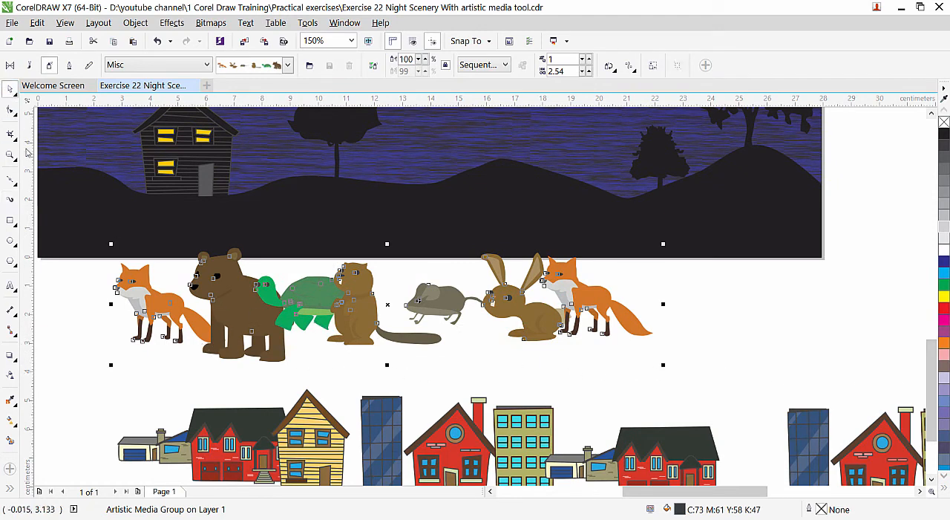
pyautogui.click(323, 456)
pyautogui.scroll(-2, 323, 444)
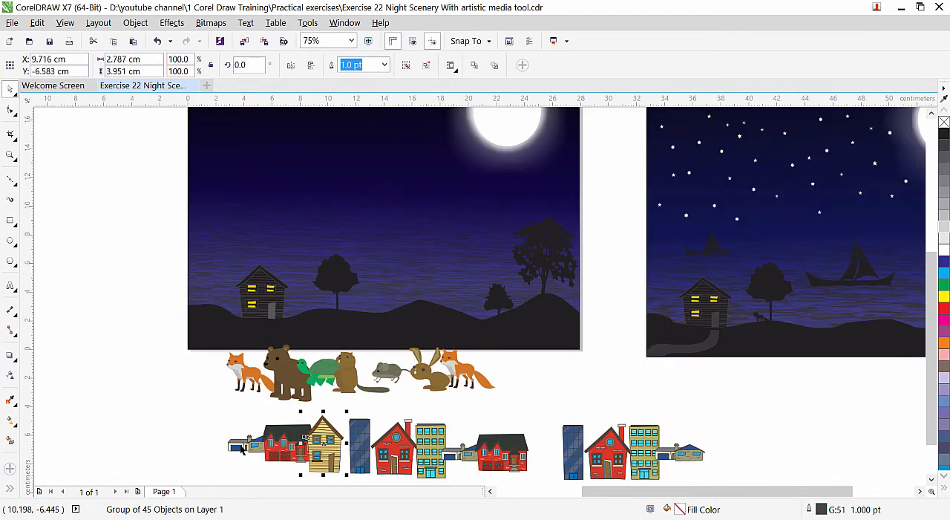
pyautogui.scroll(-1, 312, 462)
pyautogui.moveTo(201, 361); pyautogui.dragTo(736, 447)
pyautogui.press('Delete')
# Break the animal artistic media group apart and move the animals down off their path line.
pyautogui.scroll(2, 288, 303)
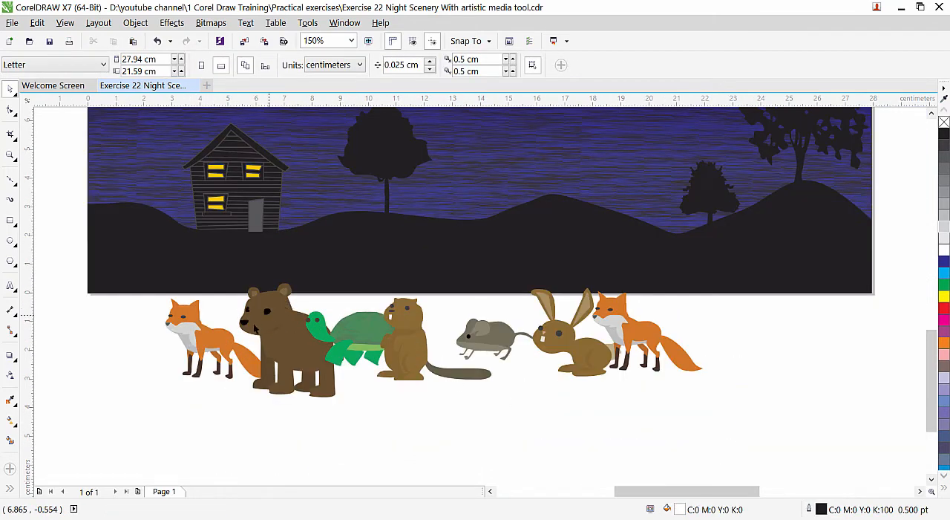
pyautogui.click(285, 340)
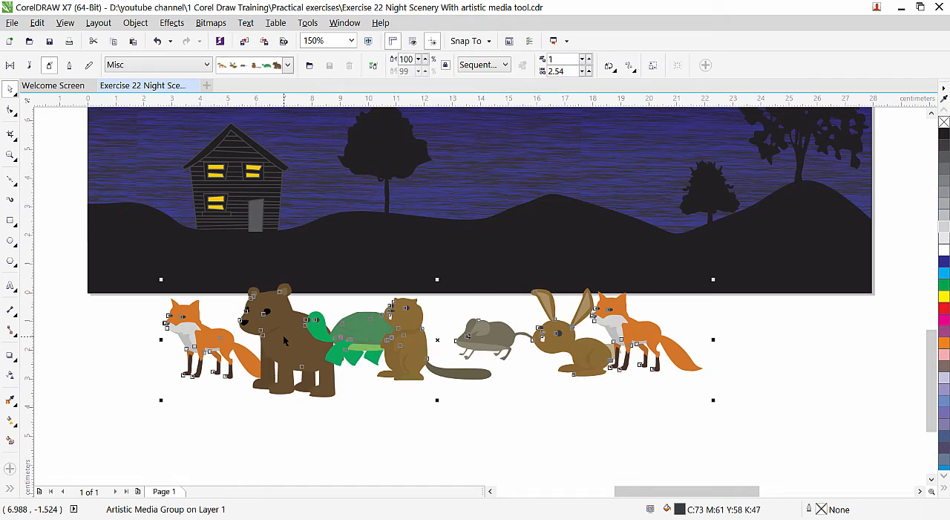
pyautogui.click(136, 23)
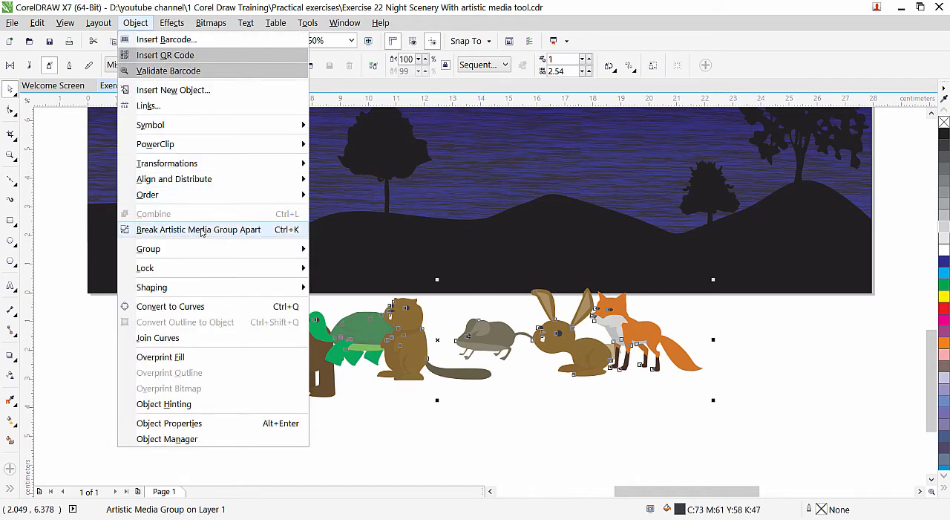
pyautogui.click(199, 229)
pyautogui.click(224, 447)
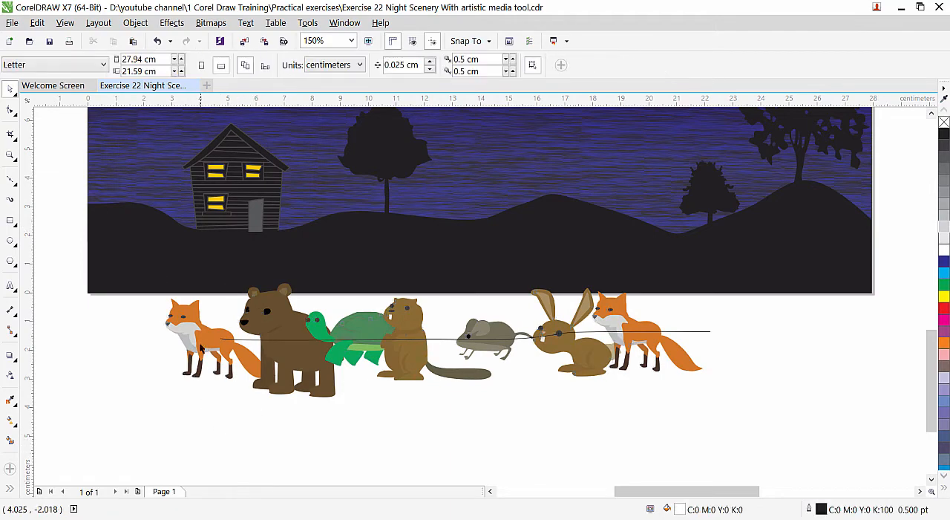
pyautogui.moveTo(197, 330); pyautogui.dragTo(180, 392)
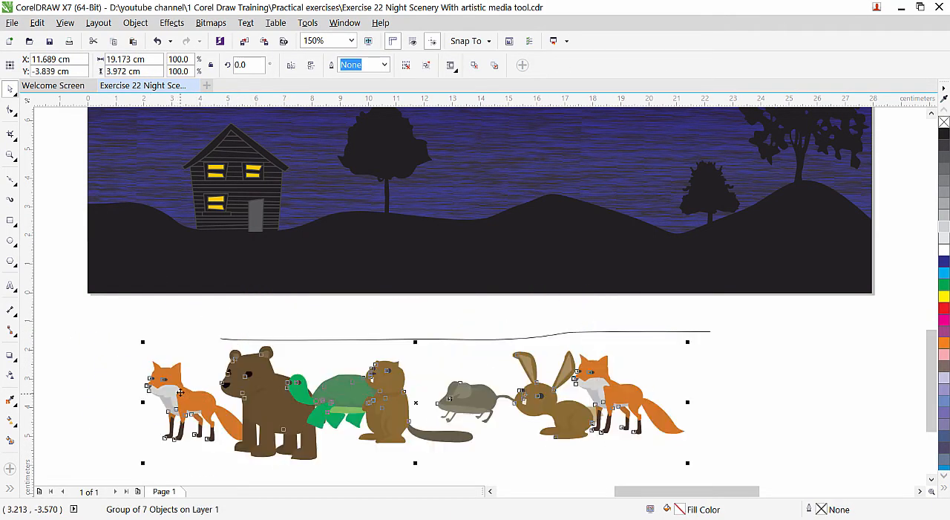
pyautogui.click(326, 345)
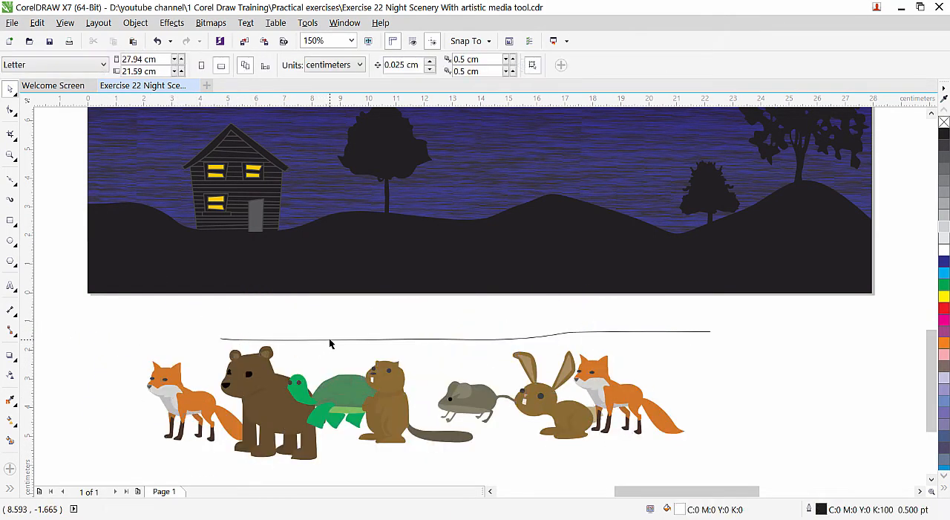
# Delete the leftover path line above the animals and ungroup the row into separate animals.
pyautogui.click(330, 341)
pyautogui.click(319, 355)
pyautogui.click(283, 393)
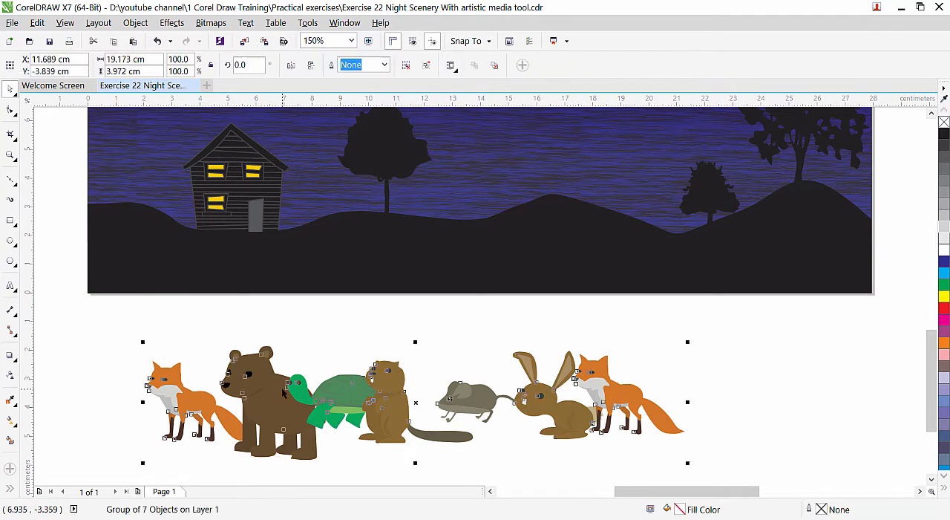
pyautogui.click(135, 23)
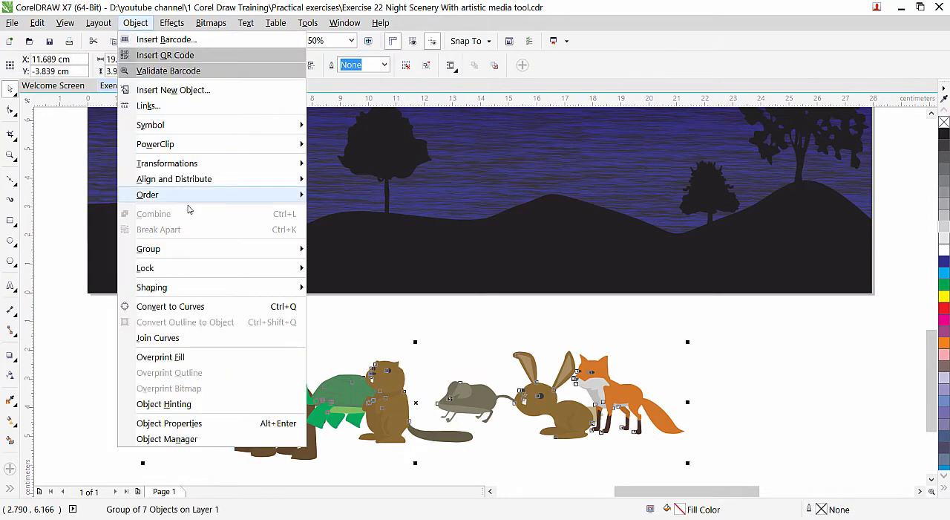
pyautogui.moveTo(187, 195)
pyautogui.moveTo(176, 253)
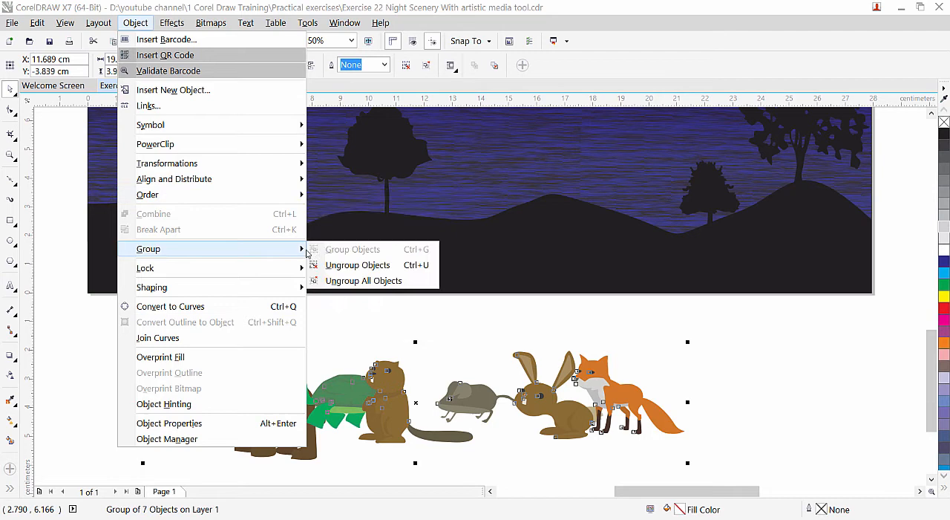
pyautogui.click(357, 265)
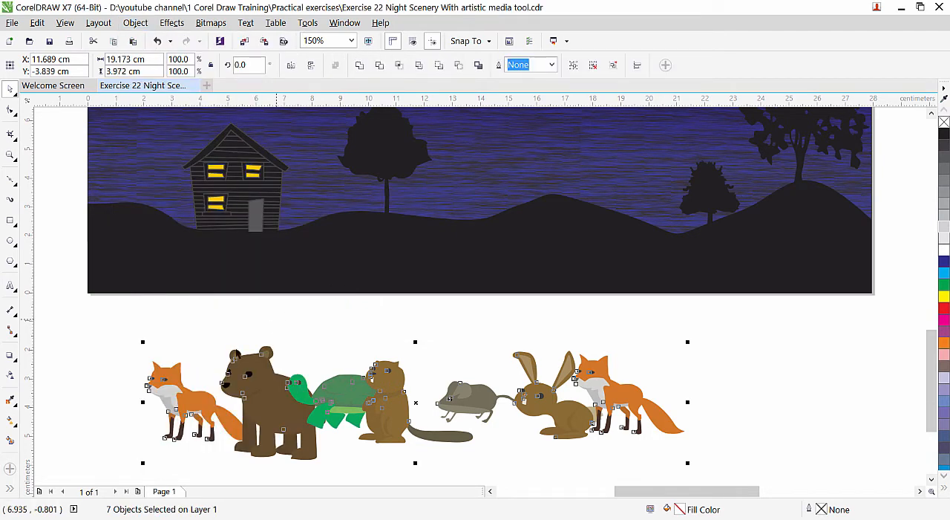
pyautogui.click(310, 357)
# Move the left fox away from the row and delete the six other animals.
pyautogui.moveTo(186, 401); pyautogui.dragTo(99, 401)
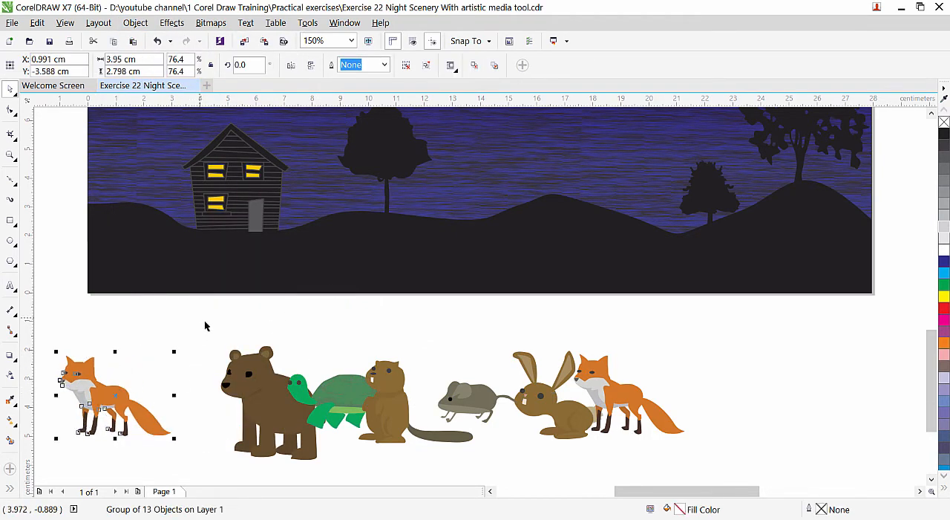
pyautogui.moveTo(206, 325); pyautogui.dragTo(725, 461)
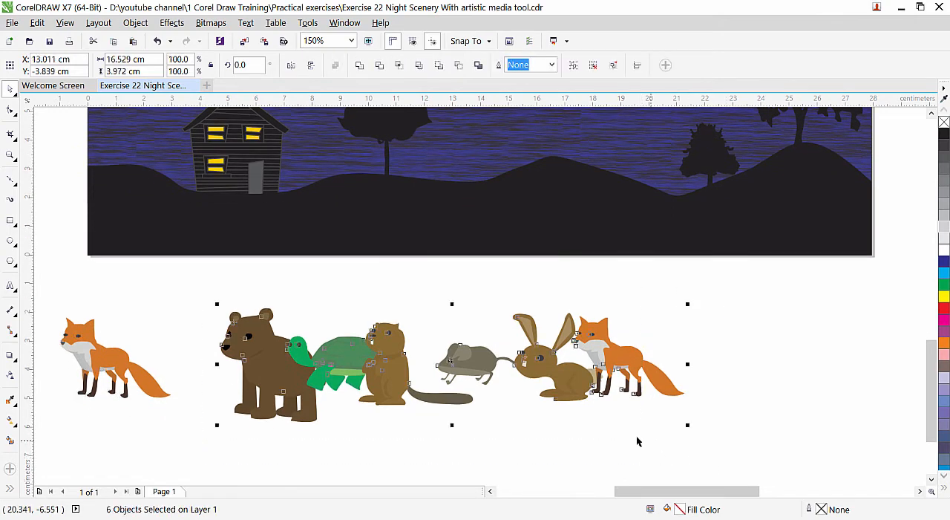
pyautogui.press('Delete')
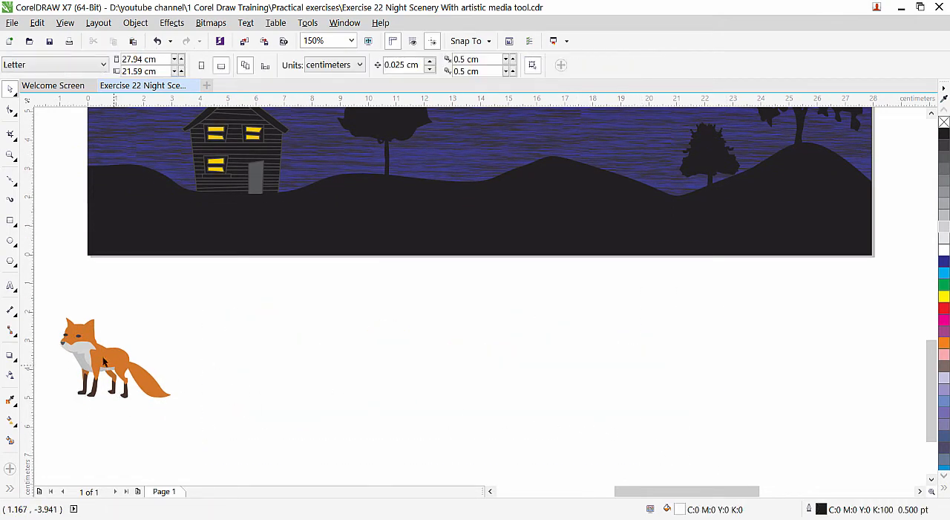
# Fill the fox with black and place it on the hill just left of the round tree, scaled to about 0.93 cm wide.
pyautogui.moveTo(103, 361); pyautogui.dragTo(377, 360)
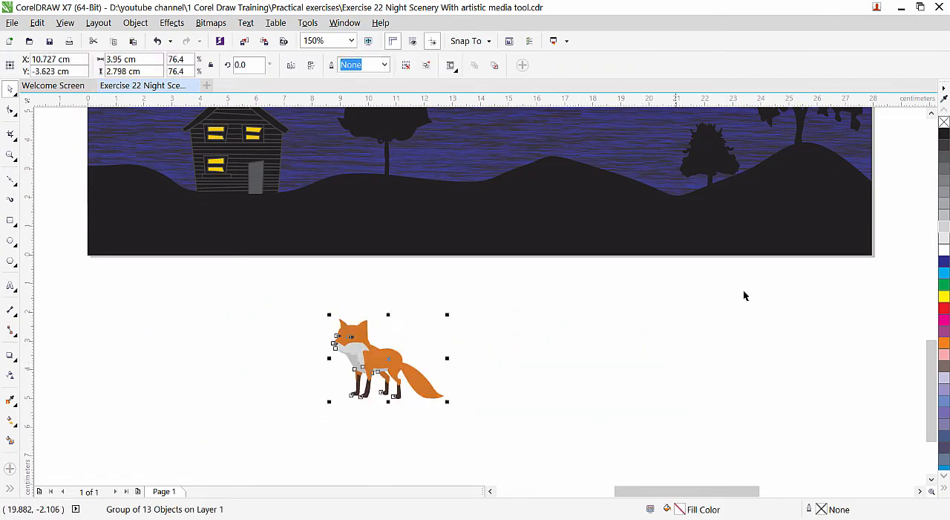
pyautogui.click(944, 133)
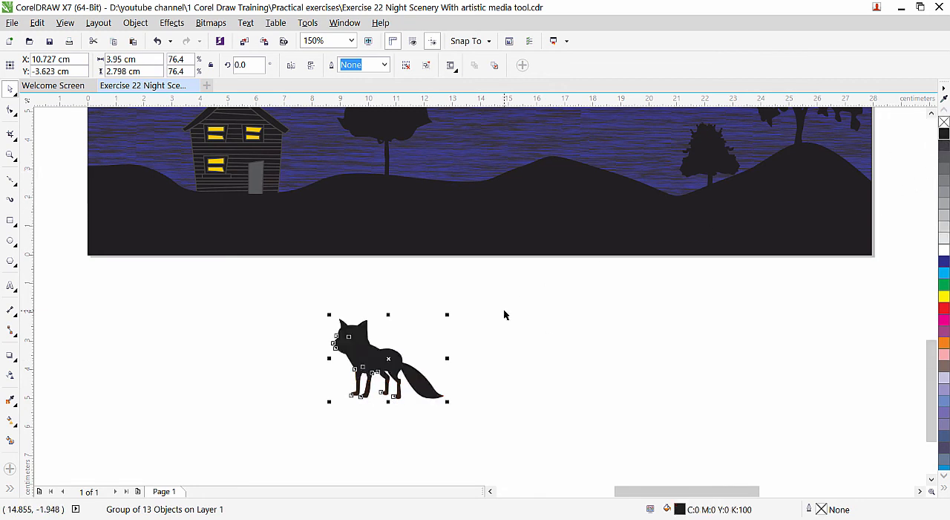
pyautogui.moveTo(448, 315); pyautogui.dragTo(366, 169)
pyautogui.scroll(2, 351, 149)
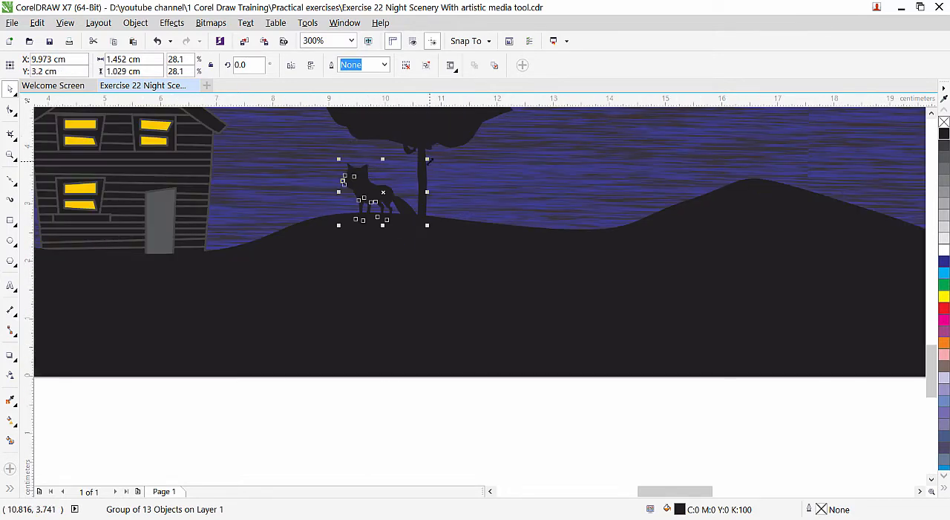
pyautogui.click(369, 404)
pyautogui.scroll(2, 370, 222)
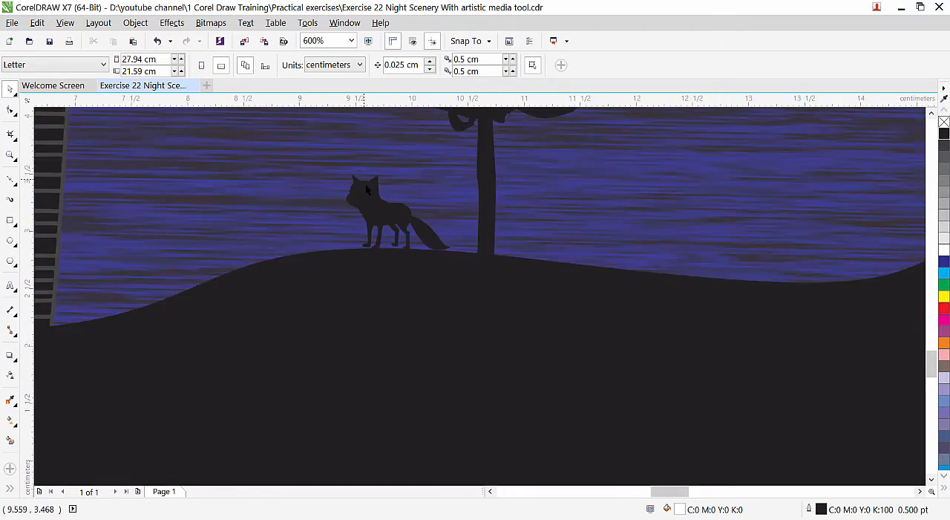
pyautogui.click(366, 186)
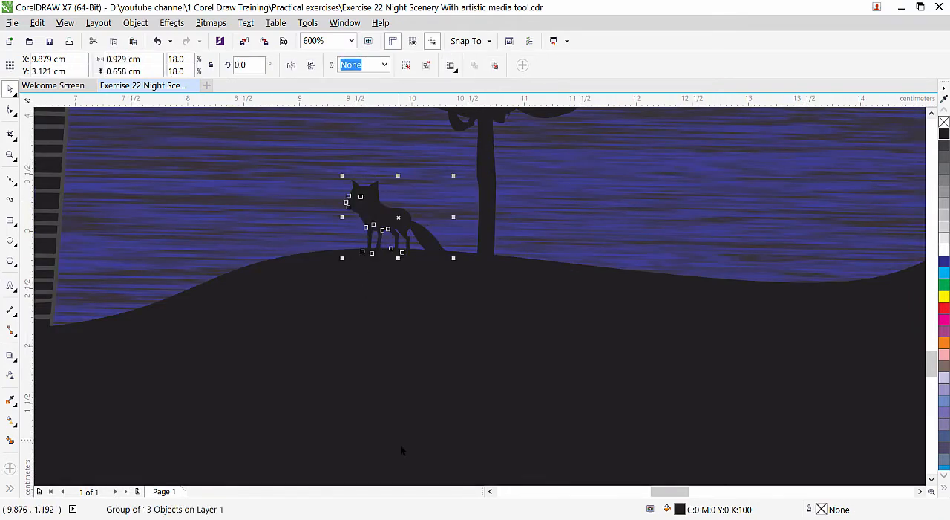
pyautogui.click(402, 349)
# With the Pen tool, draw the upper edge of a winding footpath from below the house door to just below the page's lower-left corner.
pyautogui.scroll(-2, 392, 333)
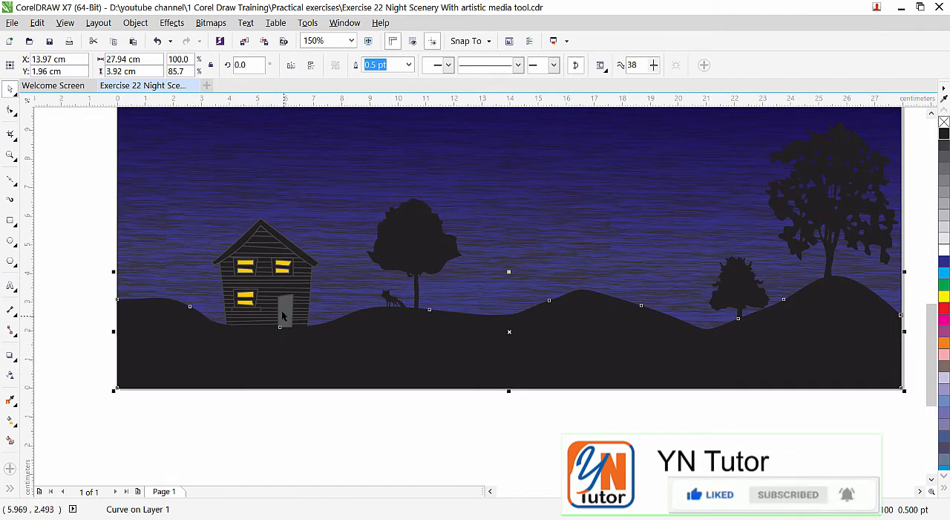
pyautogui.click(918, 490)
pyautogui.click(917, 490)
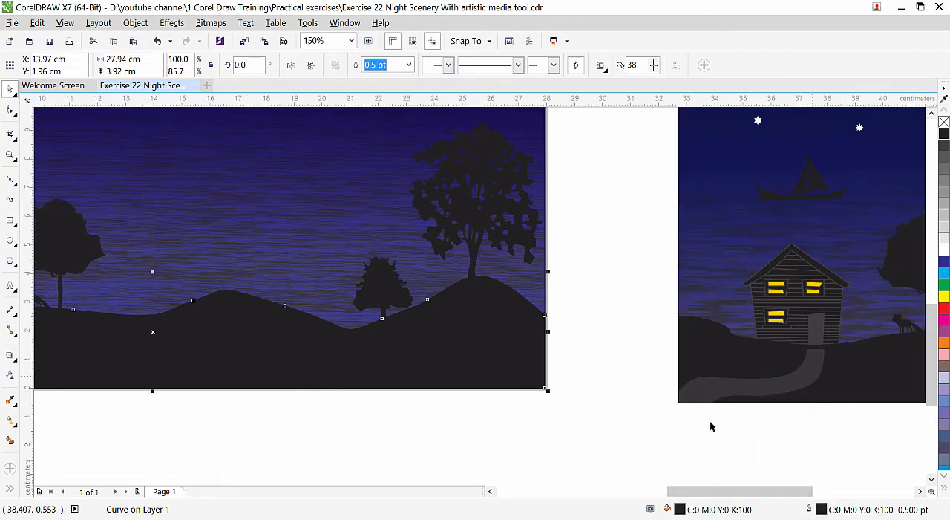
pyautogui.moveTo(690, 491); pyautogui.dragTo(615, 503)
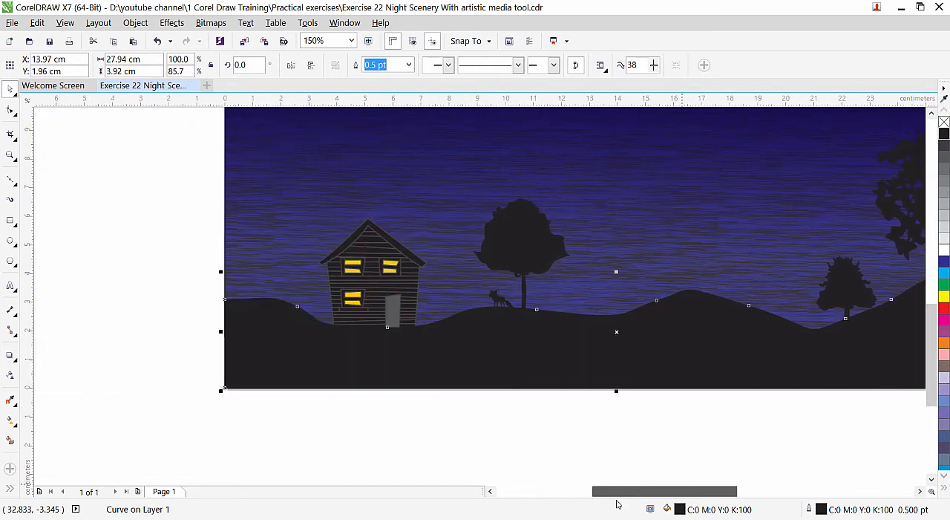
pyautogui.click(12, 181)
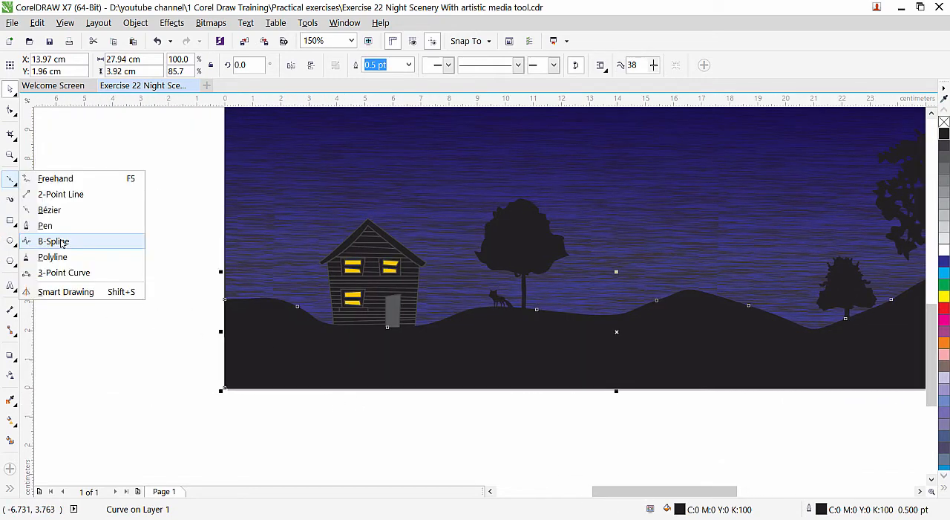
pyautogui.click(50, 227)
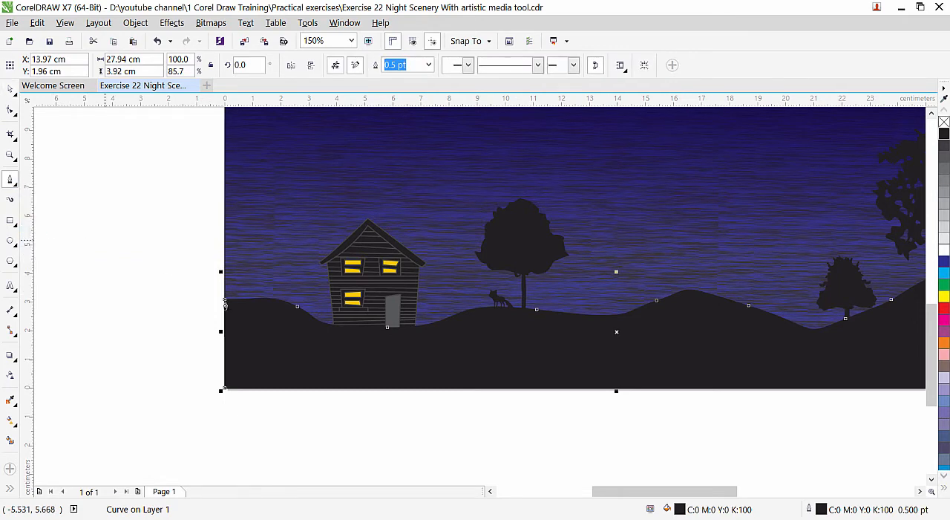
pyautogui.scroll(1, 380, 358)
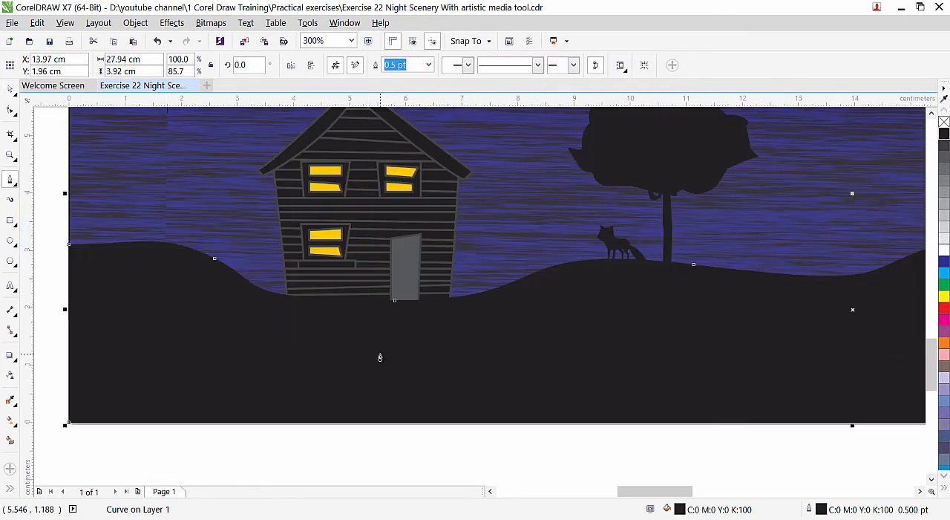
pyautogui.click(393, 317)
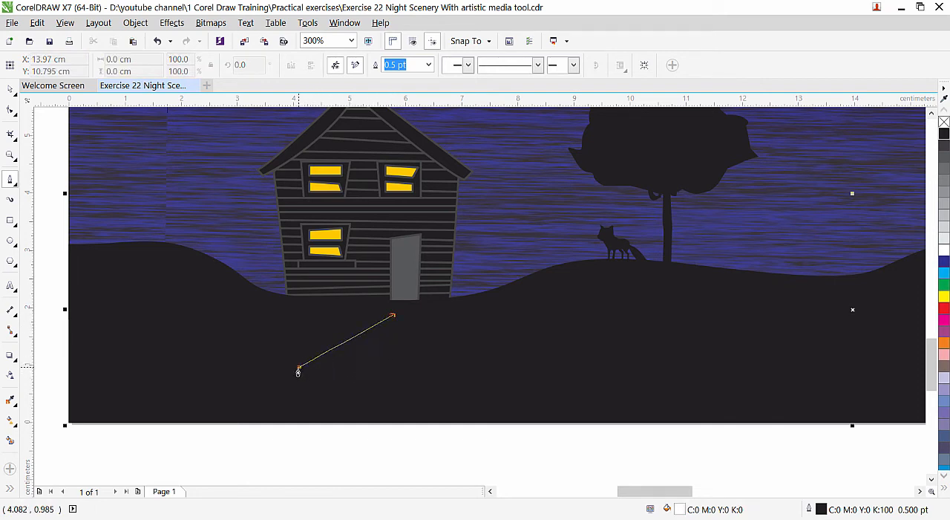
pyautogui.moveTo(297, 369); pyautogui.dragTo(207, 374)
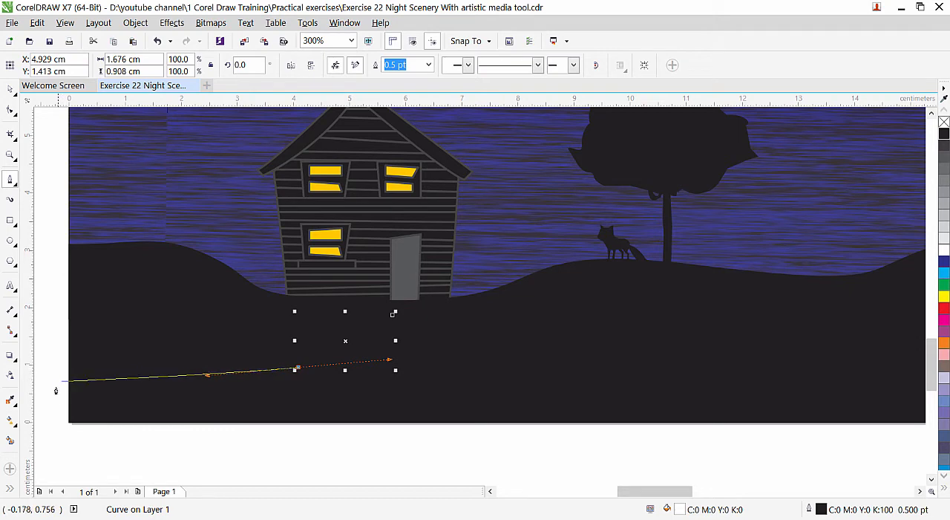
pyautogui.moveTo(73, 437)
pyautogui.mouseDown()
pyautogui.moveTo(74, 506)
pyautogui.moveTo(89, 445)
pyautogui.moveTo(66, 465)
pyautogui.mouseUp()
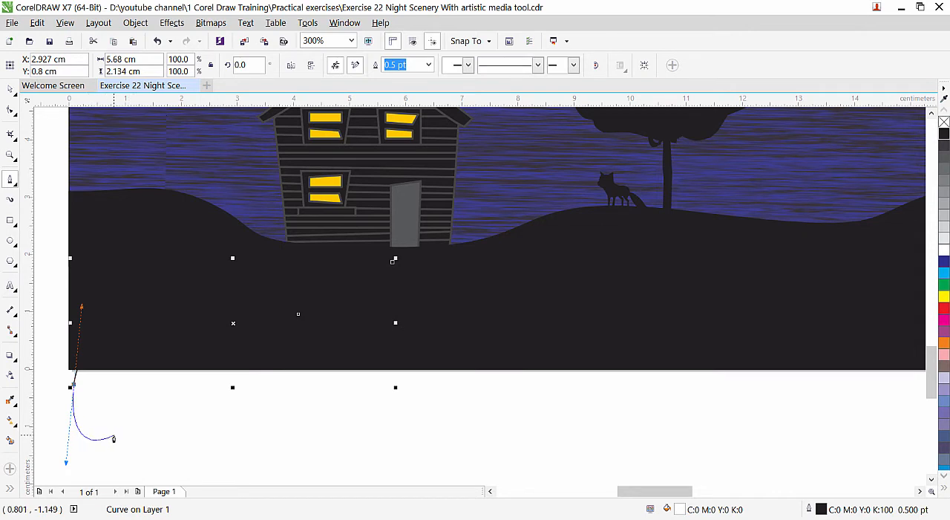
# Curve the footpath's lower edge back up to the door and close the outline at about 6.4 cm wide and 3.1 cm high.
pyautogui.click(114, 435)
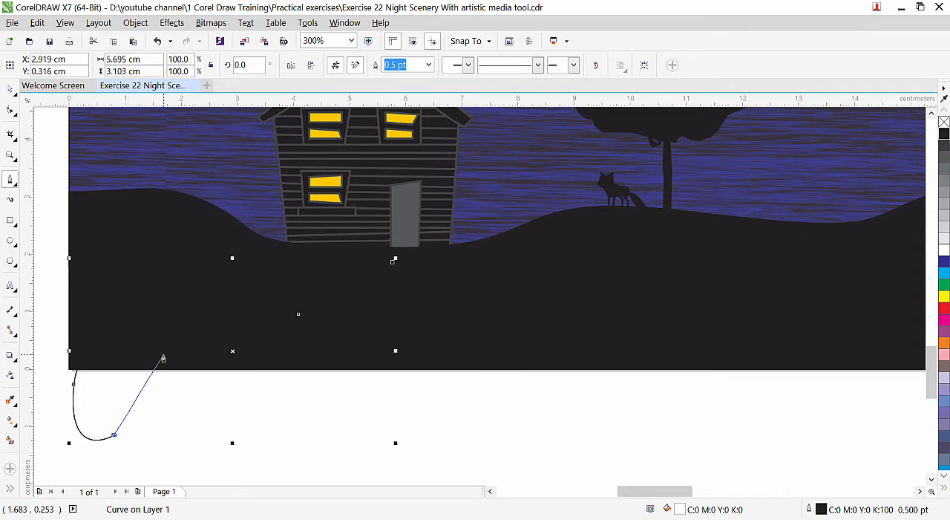
pyautogui.moveTo(162, 356); pyautogui.dragTo(195, 331)
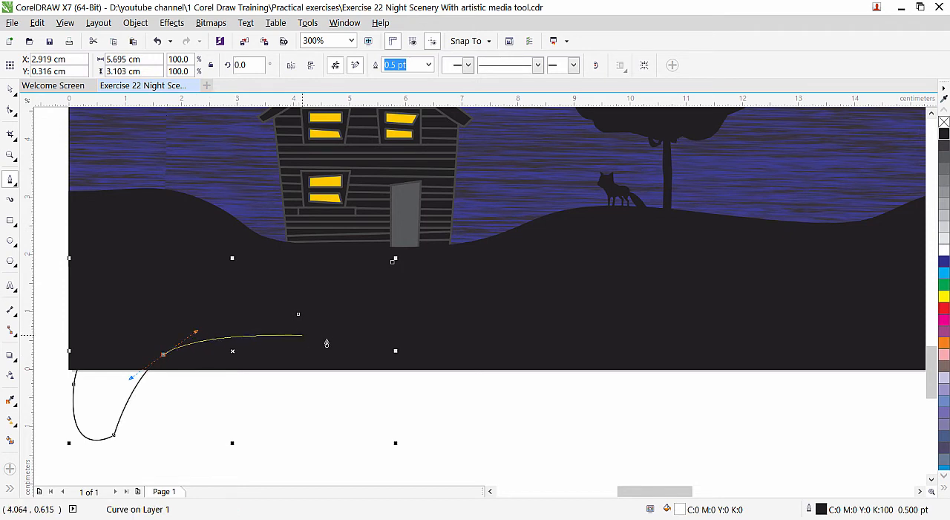
pyautogui.moveTo(401, 339)
pyautogui.mouseDown()
pyautogui.moveTo(433, 320)
pyautogui.moveTo(437, 304)
pyautogui.mouseUp()
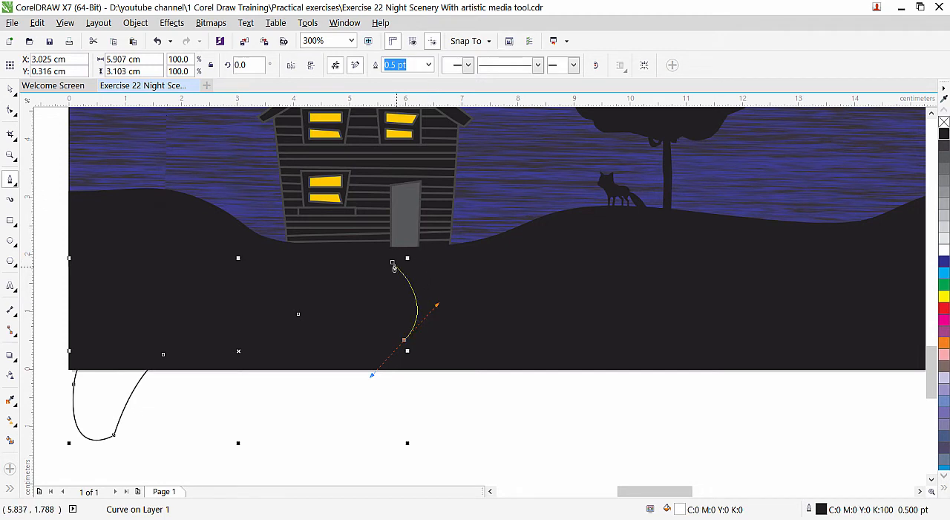
pyautogui.moveTo(394, 268); pyautogui.dragTo(428, 265)
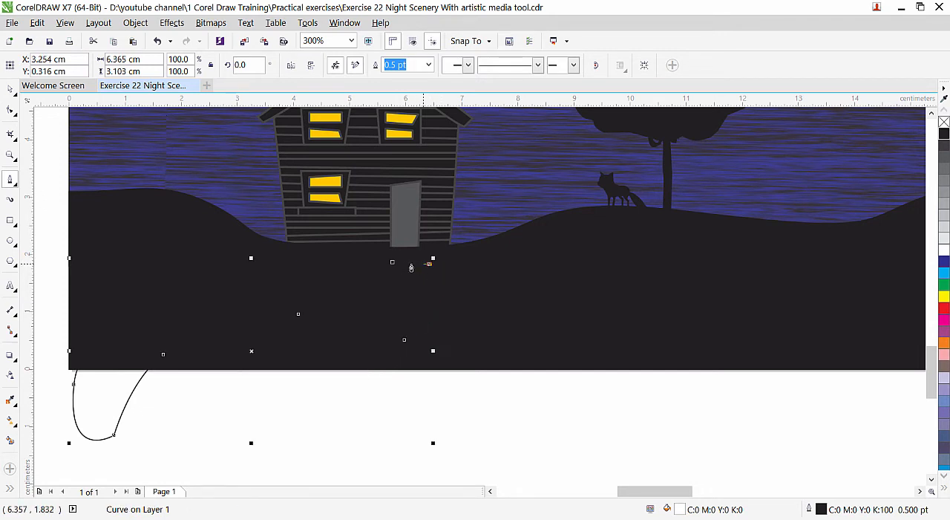
pyautogui.click(391, 263)
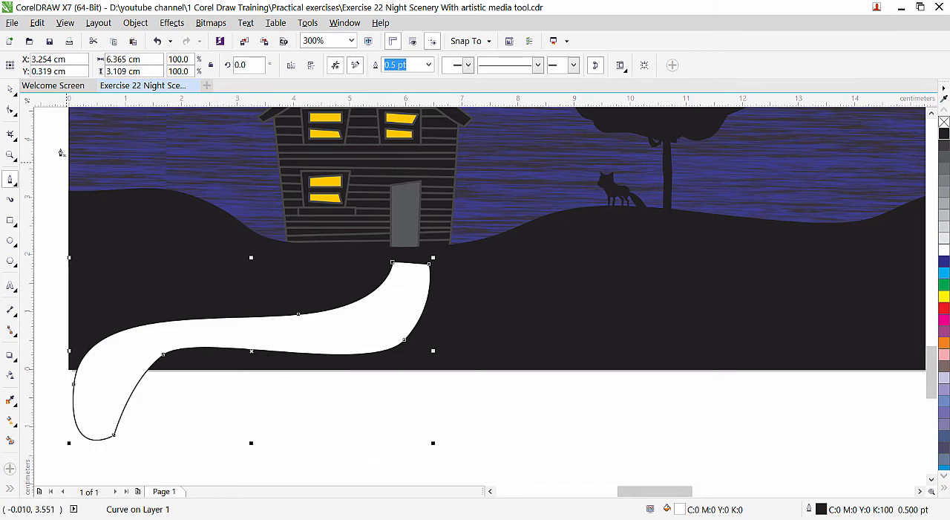
# Reshape the footpath's upper end so it narrows to the door's width, making the path about 6.2 cm wide and 3.3 cm high.
pyautogui.click(10, 88)
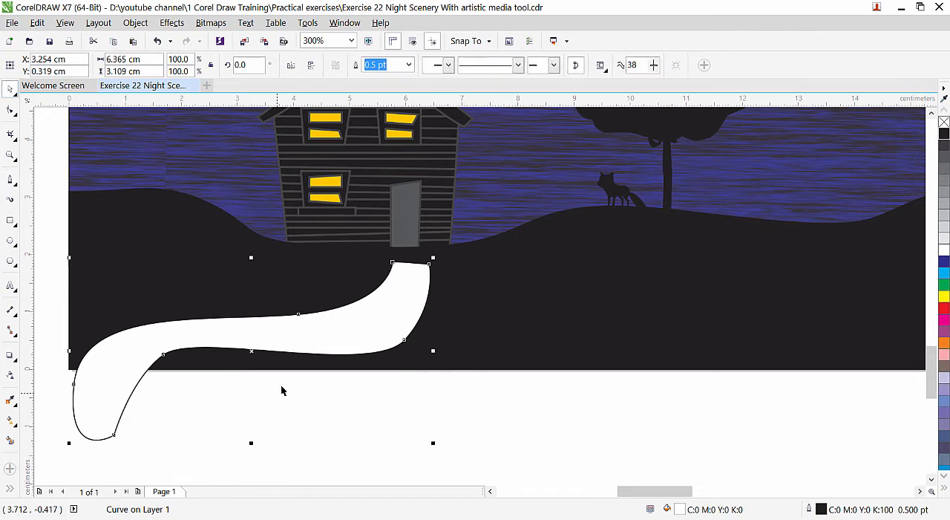
pyautogui.click(11, 109)
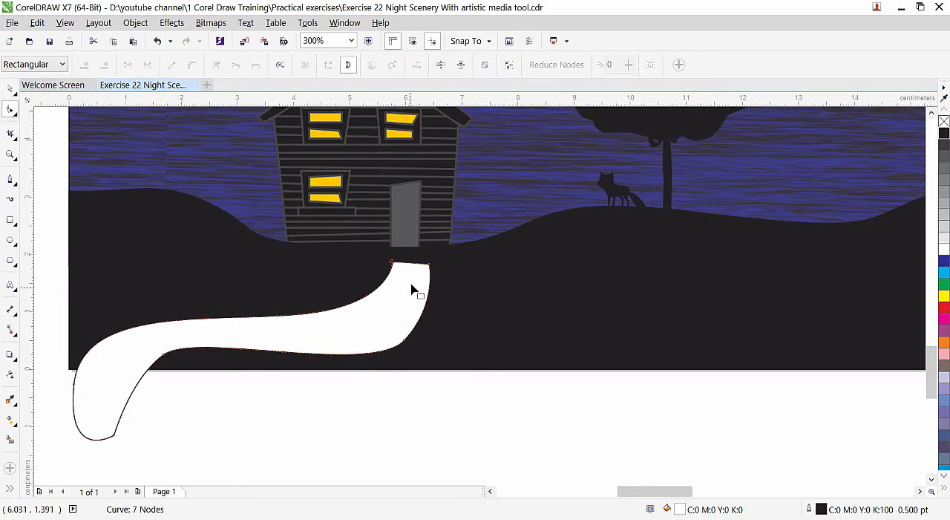
pyautogui.click(392, 264)
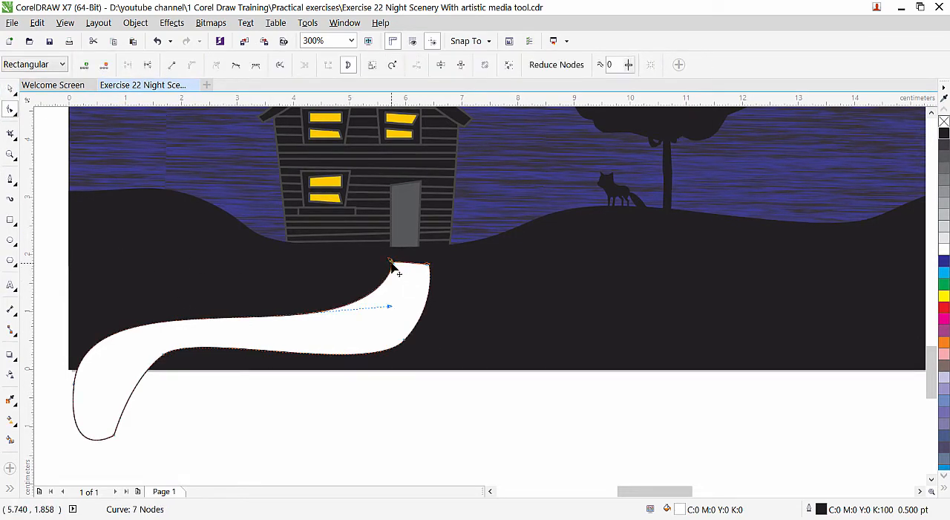
pyautogui.moveTo(391, 262); pyautogui.dragTo(393, 256)
pyautogui.click(405, 342)
pyautogui.moveTo(406, 343)
pyautogui.mouseDown()
pyautogui.moveTo(387, 328)
pyautogui.moveTo(396, 332)
pyautogui.mouseUp()
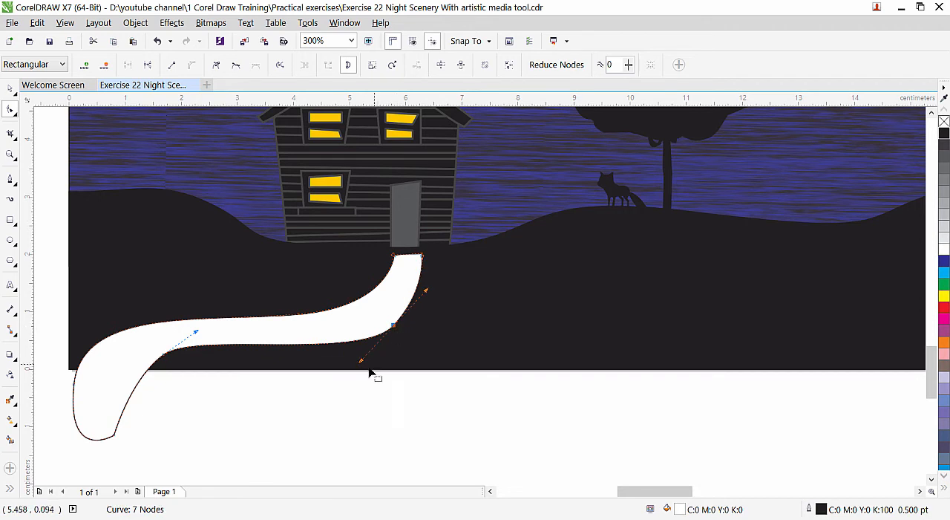
pyautogui.moveTo(363, 360); pyautogui.dragTo(359, 355)
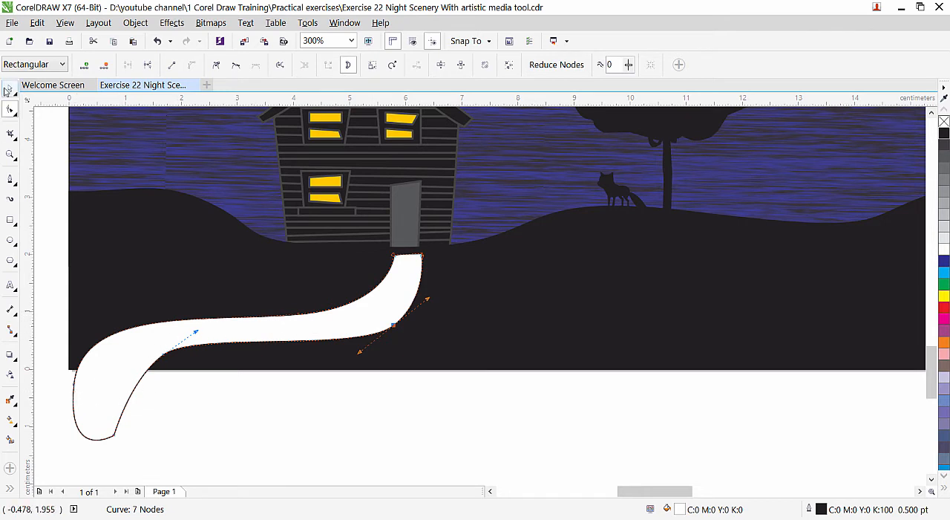
pyautogui.click(8, 88)
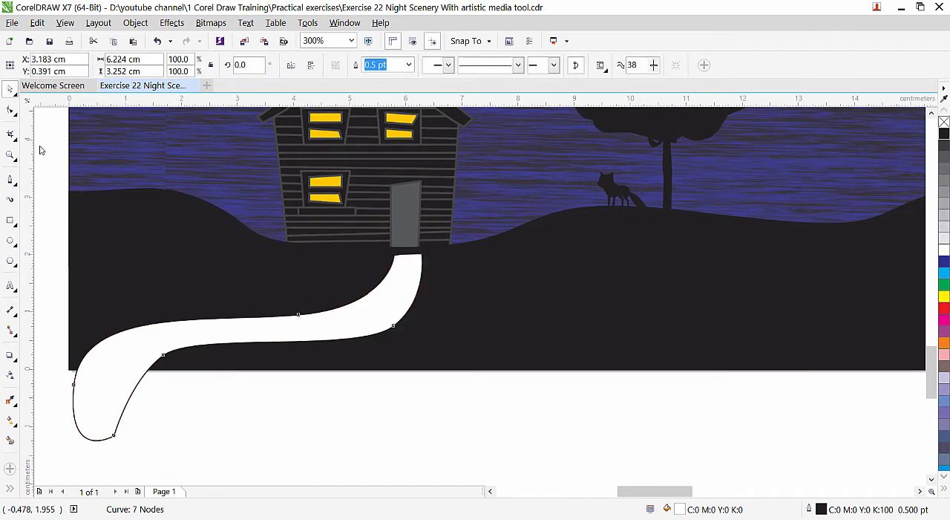
# Intersect the footpath with the black hill, then delete the original path that extends below the page.
pyautogui.keyDown('shift'); pyautogui.click(611, 296); pyautogui.keyUp('shift')
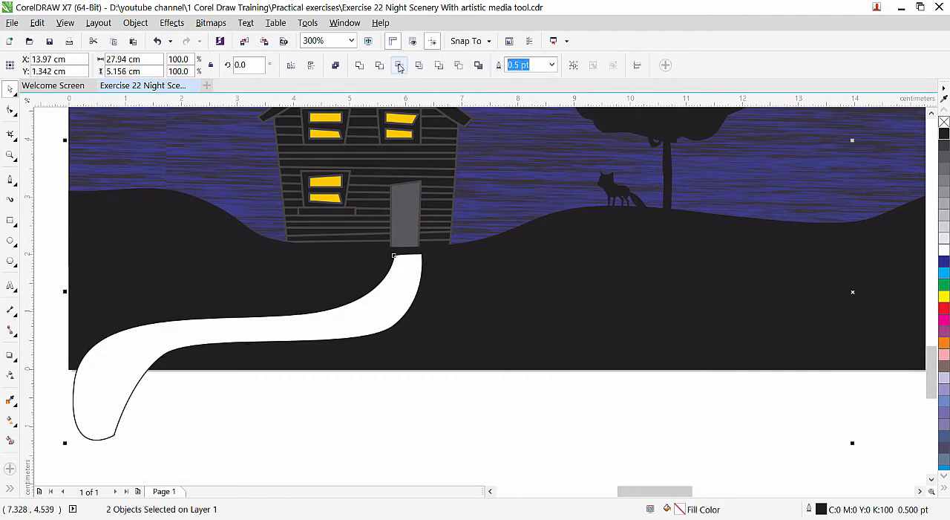
pyautogui.keyDown('shift'); pyautogui.click(268, 297); pyautogui.keyUp('shift')
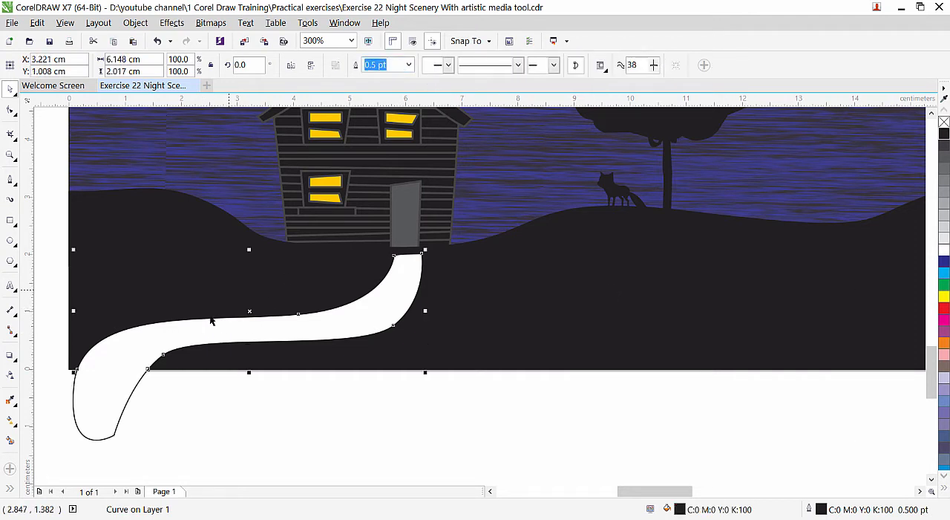
pyautogui.moveTo(106, 410); pyautogui.dragTo(190, 472)
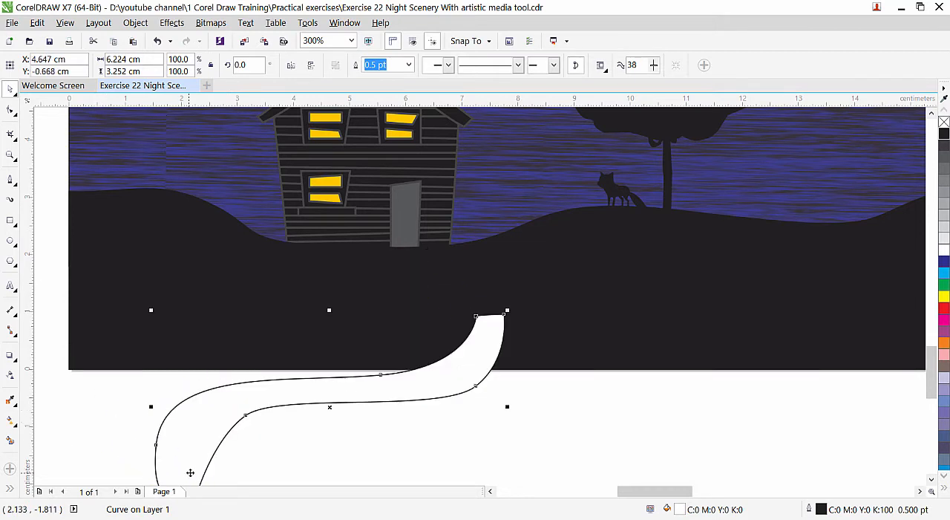
pyautogui.press('Delete')
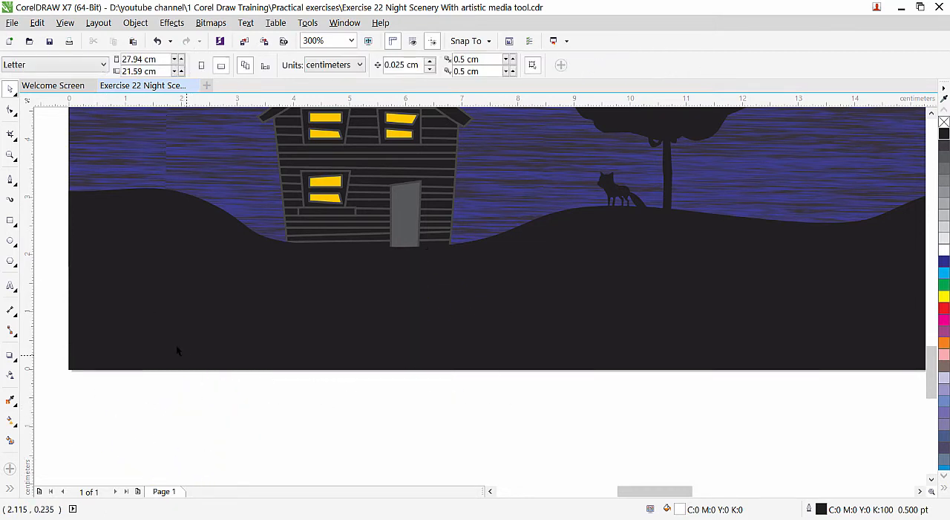
# Fill the intersected footpath with 90% black and adjust its upper-left node to line up with the door.
pyautogui.click(134, 344)
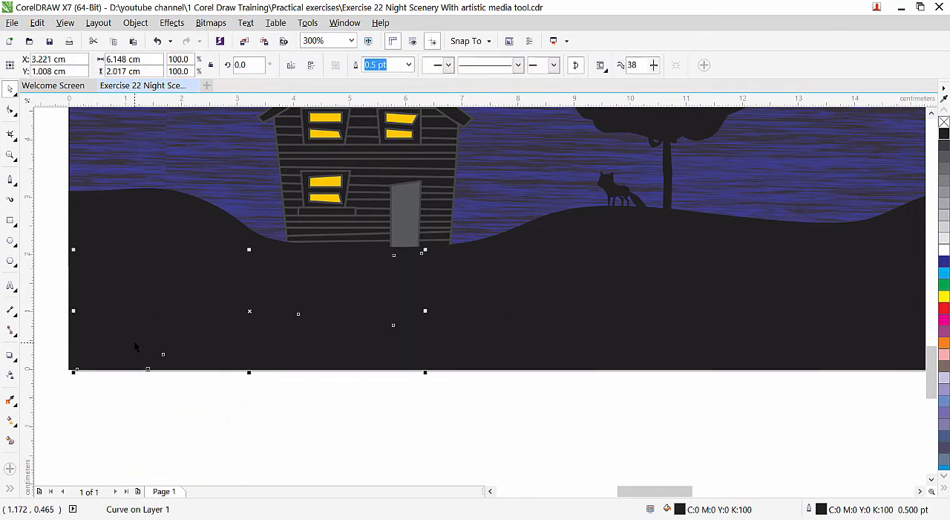
pyautogui.click(945, 153)
pyautogui.click(946, 147)
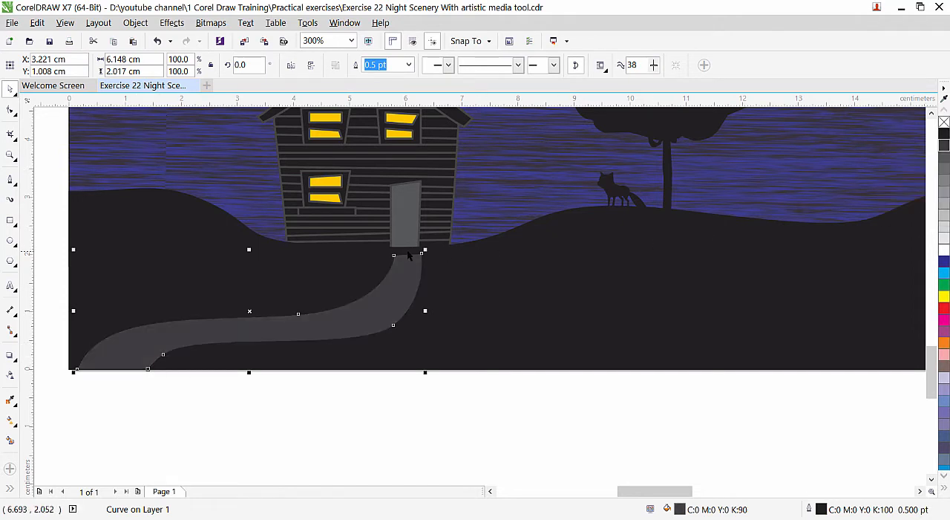
pyautogui.click(10, 110)
pyautogui.moveTo(392, 255); pyautogui.dragTo(397, 265)
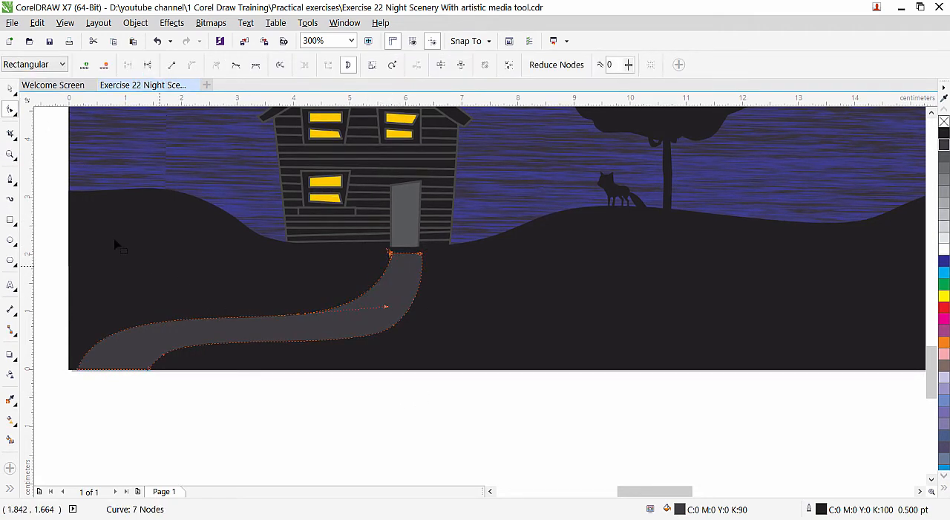
pyautogui.click(9, 89)
pyautogui.click(343, 410)
# Spray a horizontal row of multicoloured stars across the sky with the Artistic Media sprayer, using the first Stars pattern.
pyautogui.scroll(-2, 343, 410)
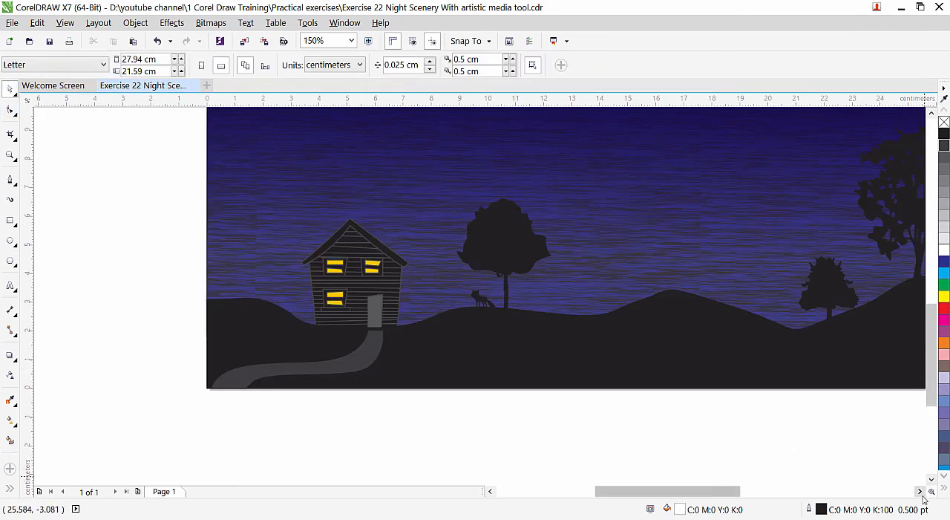
pyautogui.hscroll(5, 924, 500)
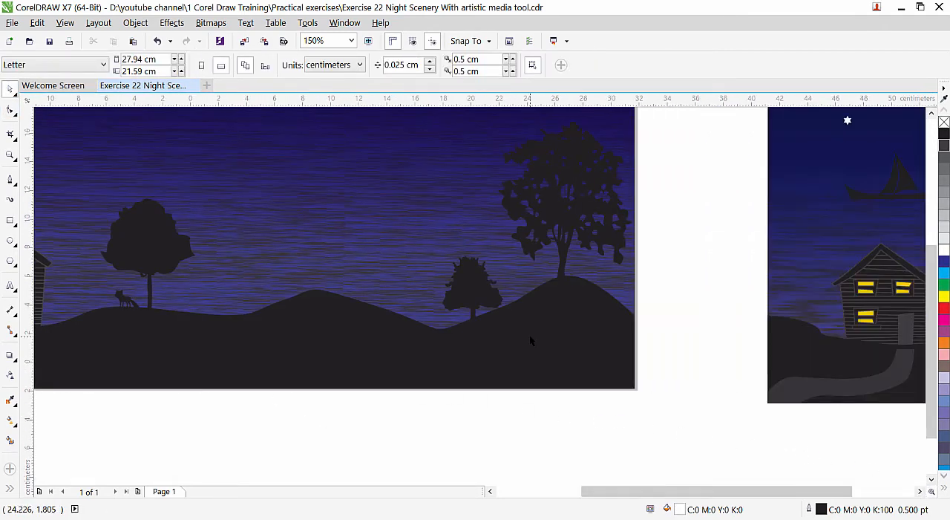
pyautogui.scroll(-1, 529, 334)
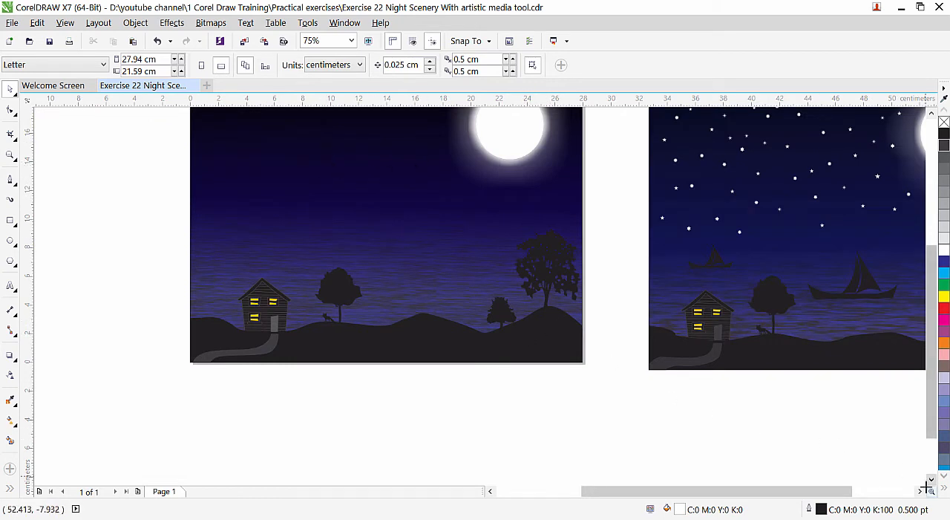
pyautogui.hscroll(4, 928, 490)
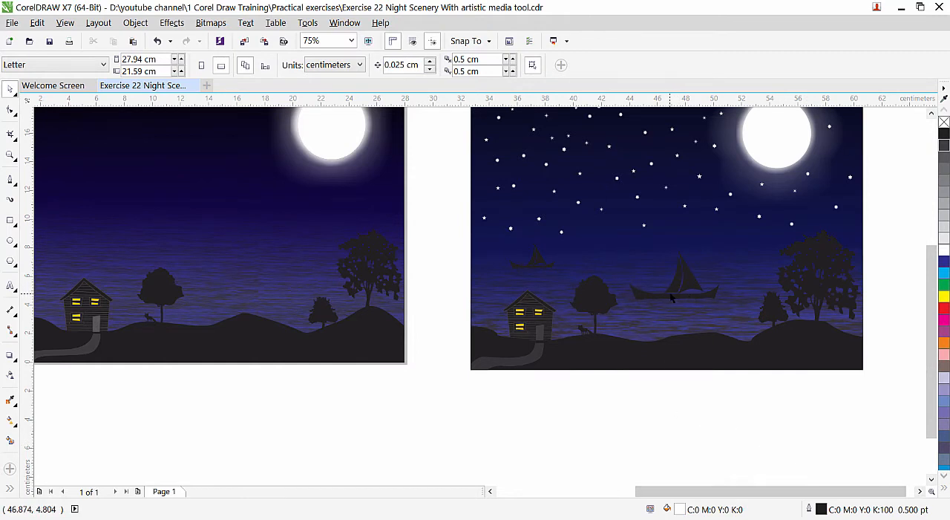
pyautogui.moveTo(482, 209); pyautogui.dragTo(661, 296)
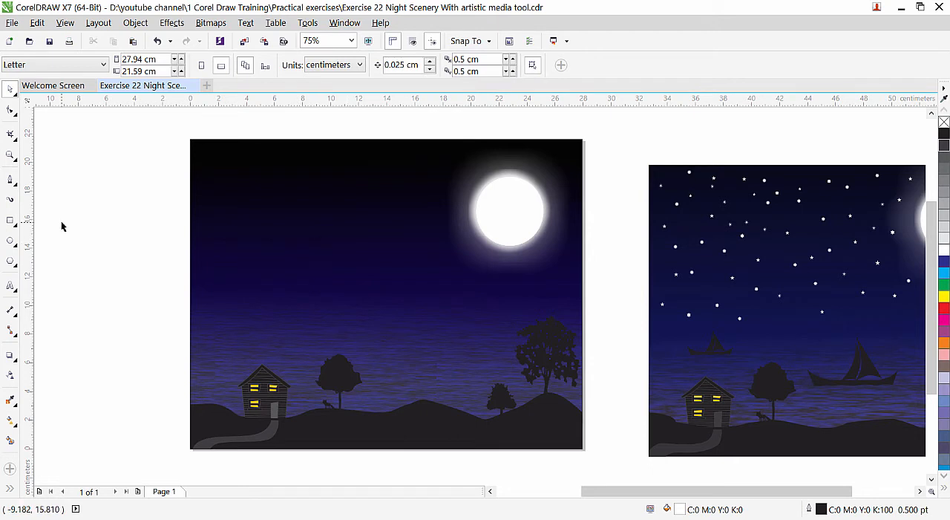
pyautogui.click(10, 199)
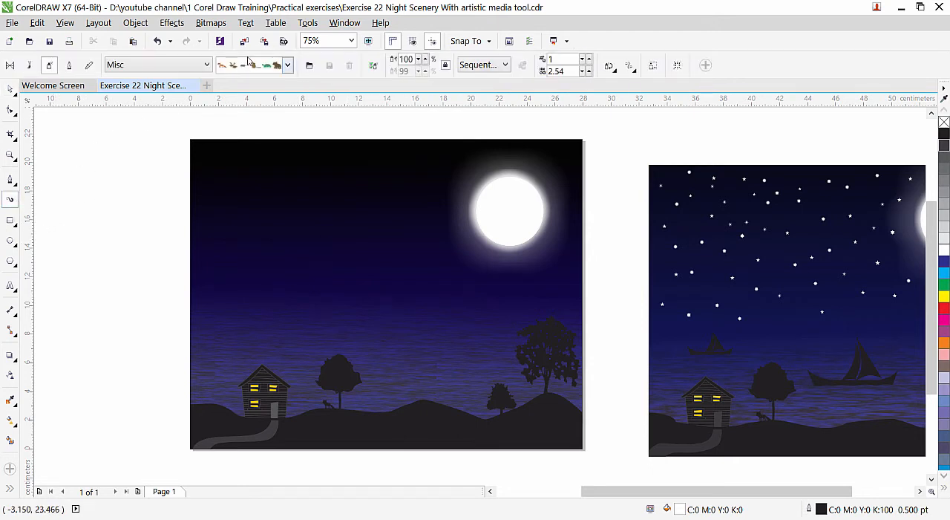
pyautogui.click(207, 64)
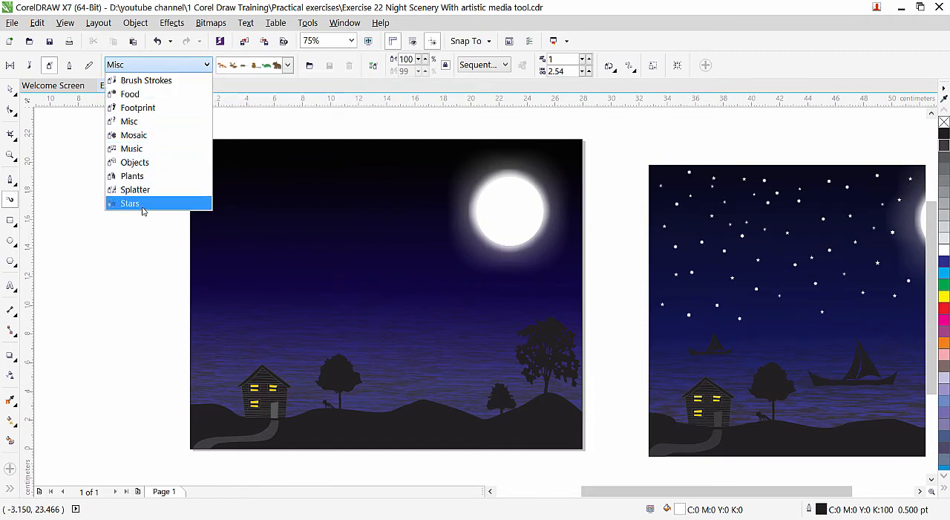
pyautogui.click(130, 203)
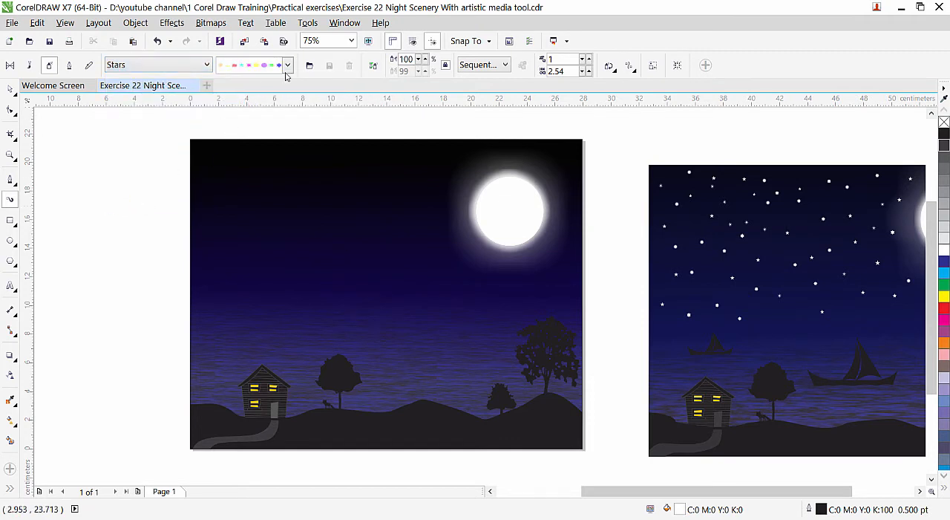
pyautogui.click(288, 66)
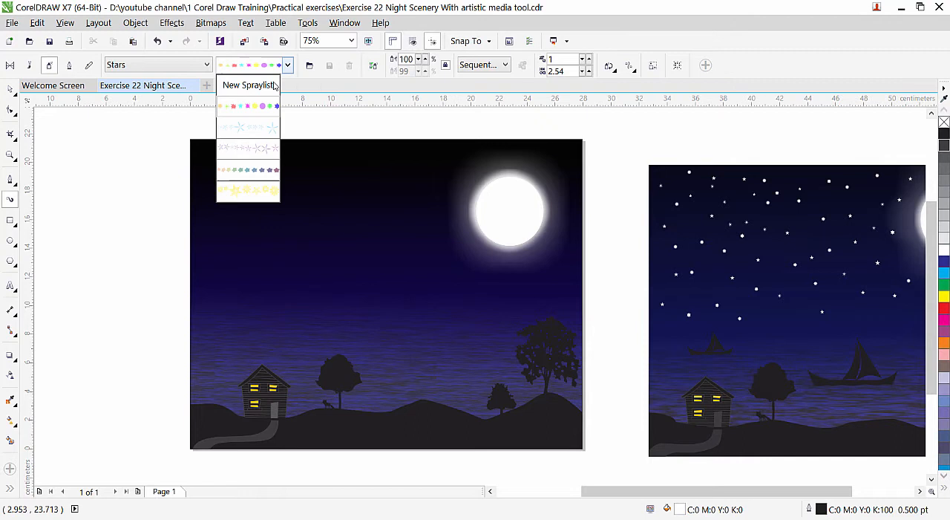
pyautogui.click(249, 109)
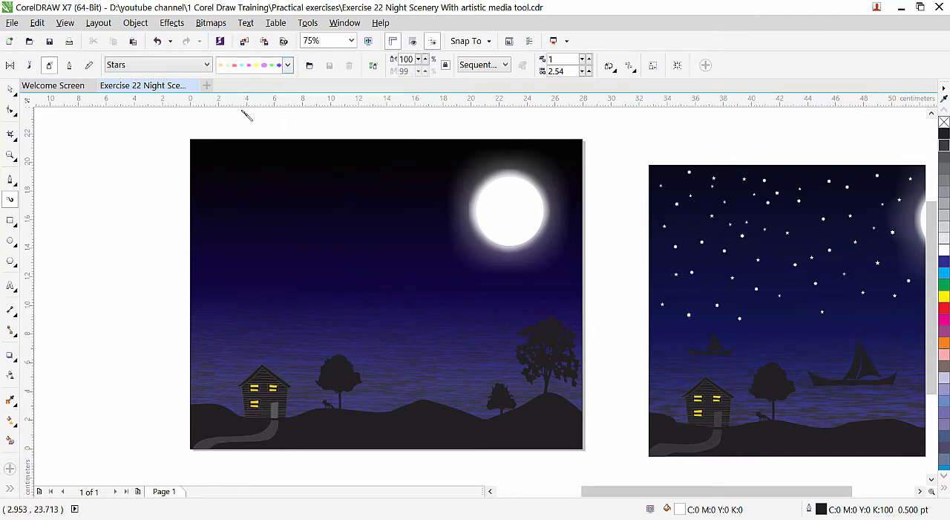
pyautogui.moveTo(103, 245); pyautogui.dragTo(401, 249)
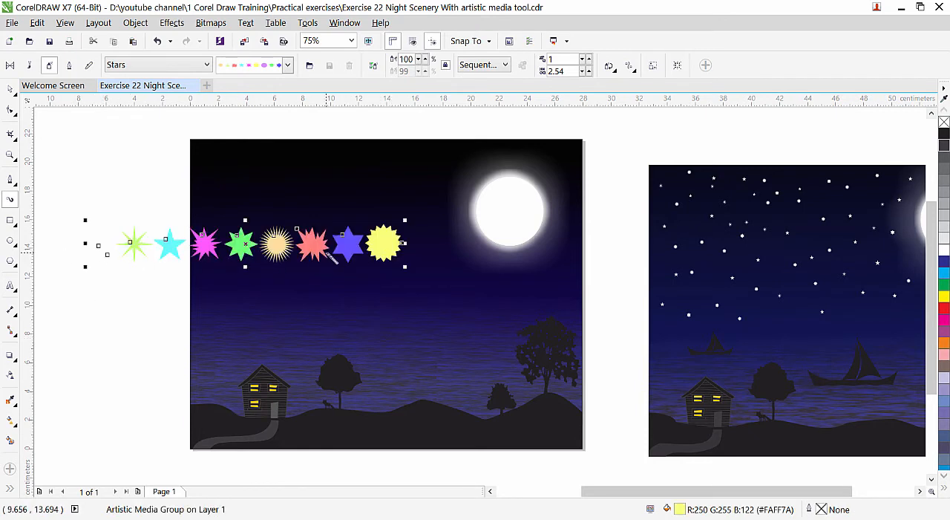
# Move the row of stars off the page to its left side and fill it with red.
pyautogui.click(490, 490)
pyautogui.click(490, 490)
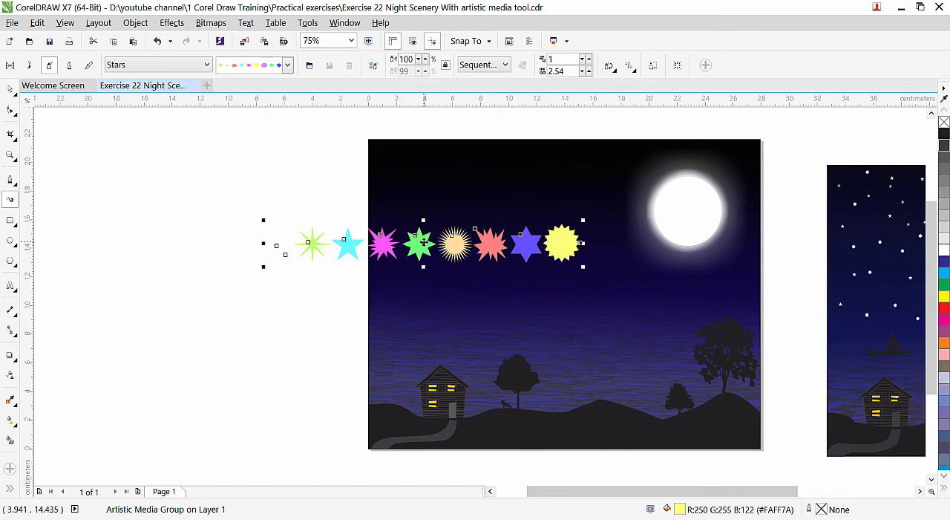
pyautogui.moveTo(425, 245); pyautogui.dragTo(210, 259)
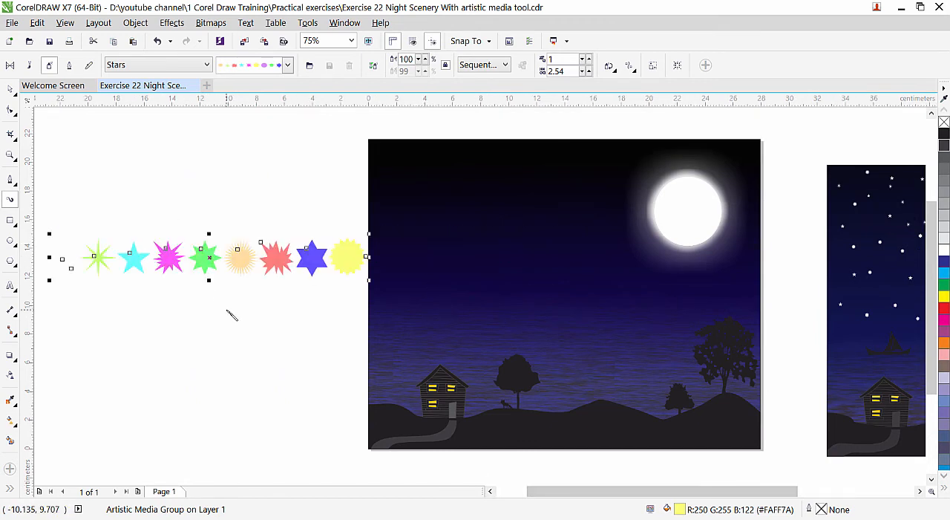
pyautogui.click(945, 308)
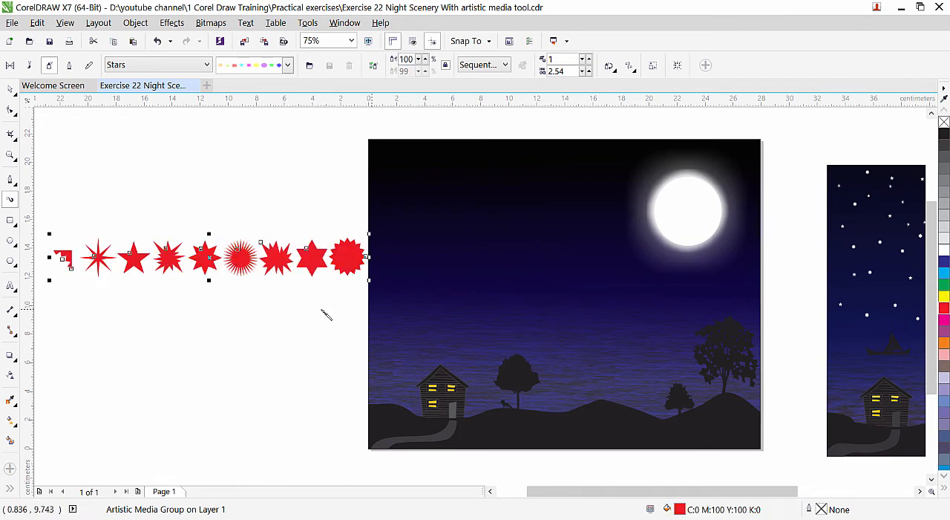
pyautogui.click(179, 314)
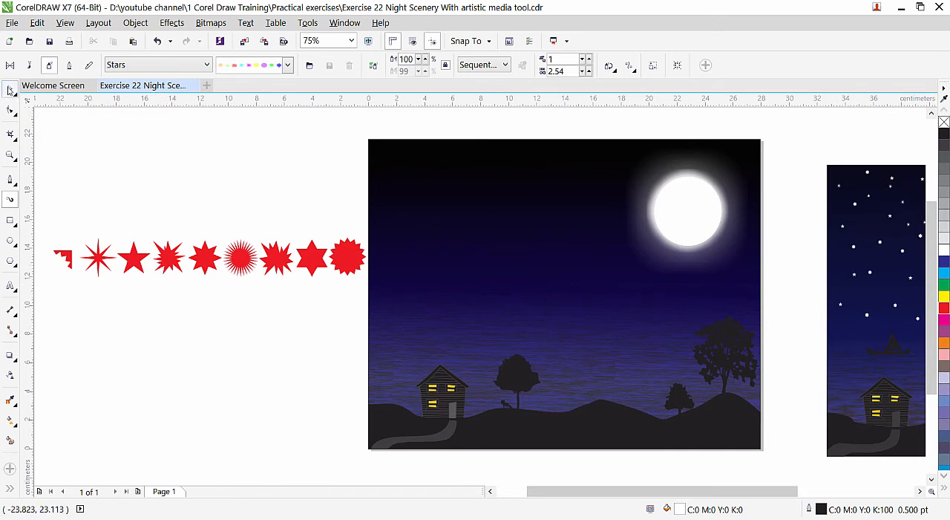
pyautogui.click(10, 90)
pyautogui.click(179, 259)
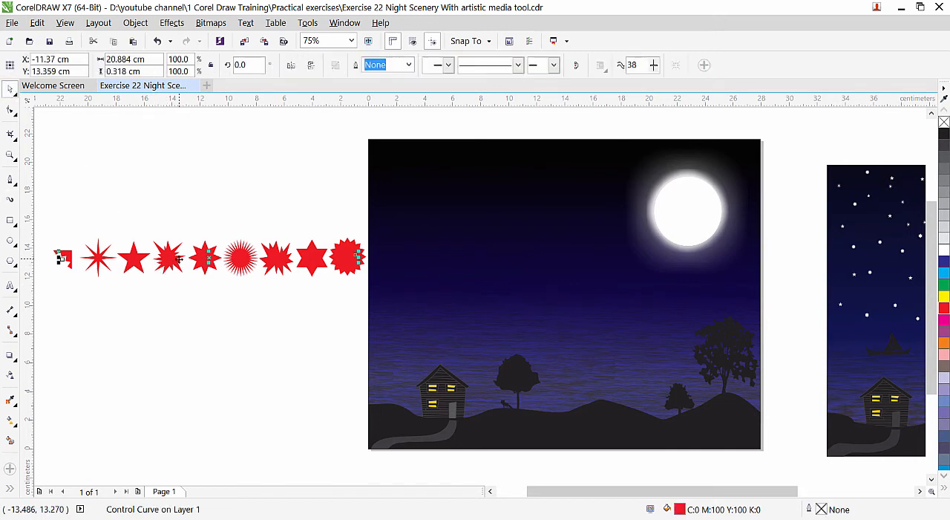
pyautogui.click(135, 23)
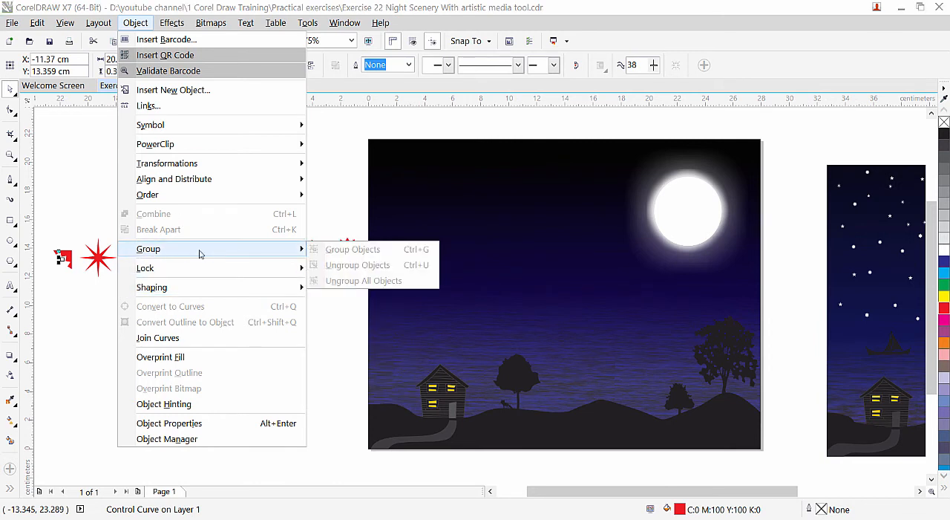
pyautogui.click(220, 282)
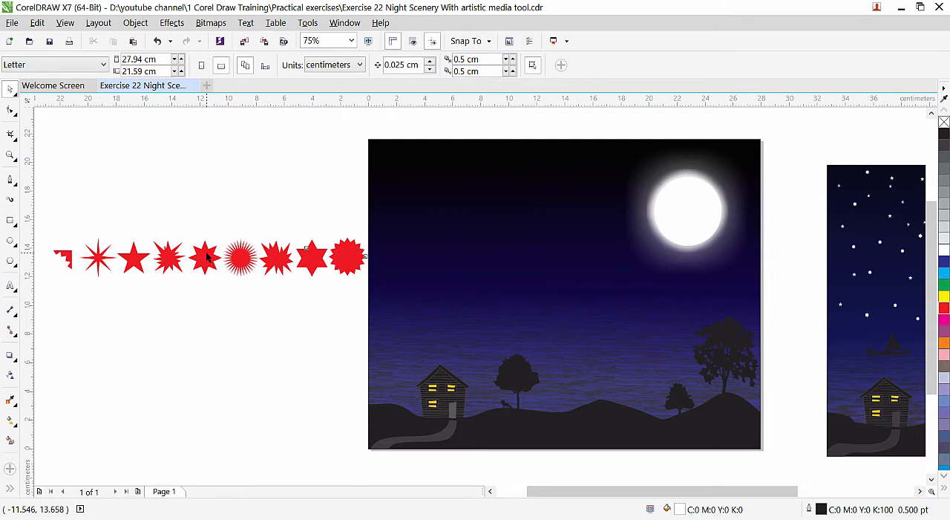
# Break the red star artistic media group apart and delete the control line running through the stars.
pyautogui.click(208, 257)
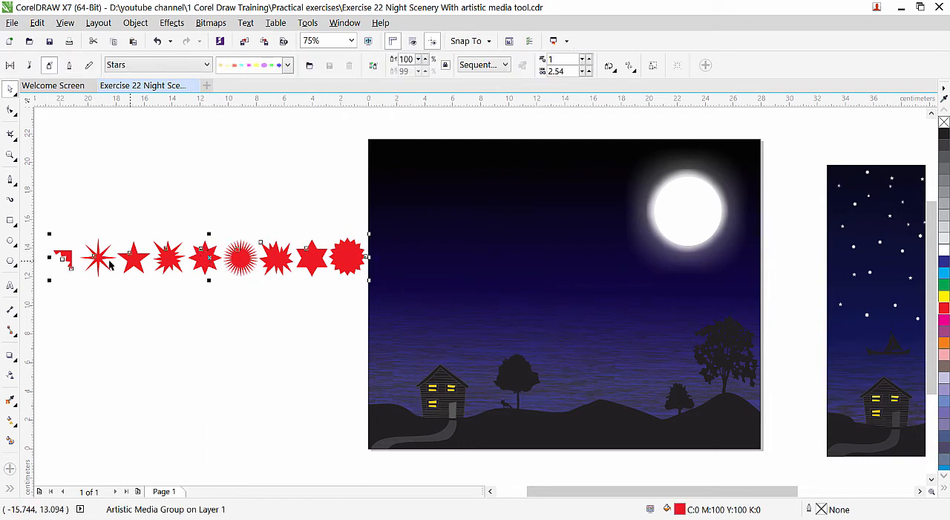
pyautogui.click(135, 23)
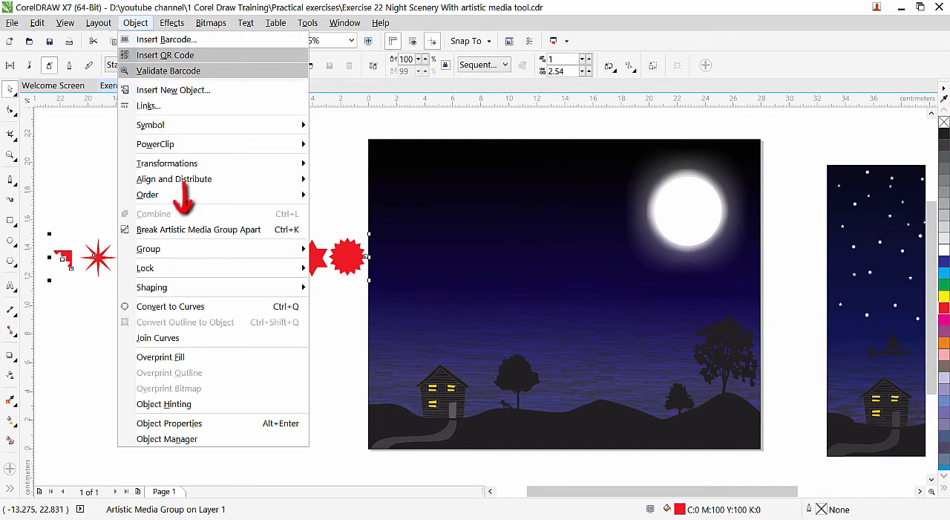
pyautogui.click(187, 229)
pyautogui.click(184, 191)
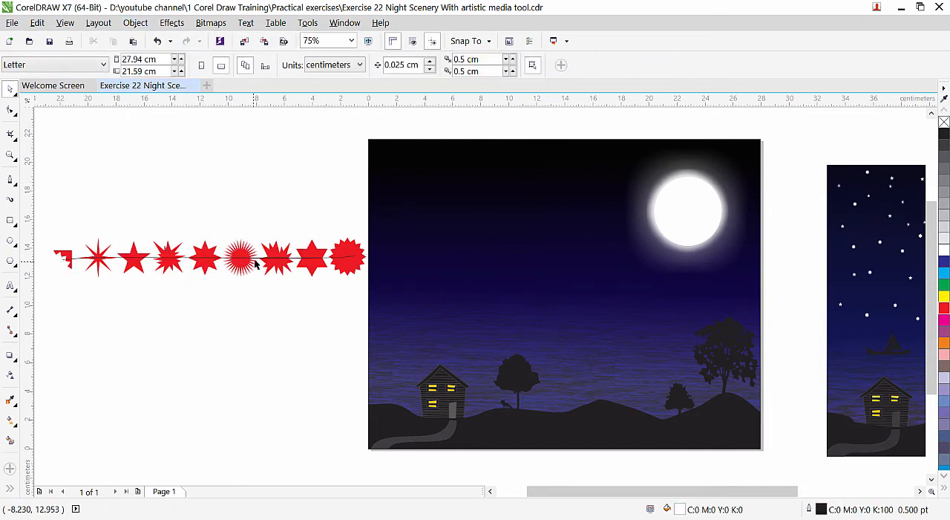
pyautogui.moveTo(254, 259); pyautogui.dragTo(254, 328)
pyautogui.press('Delete')
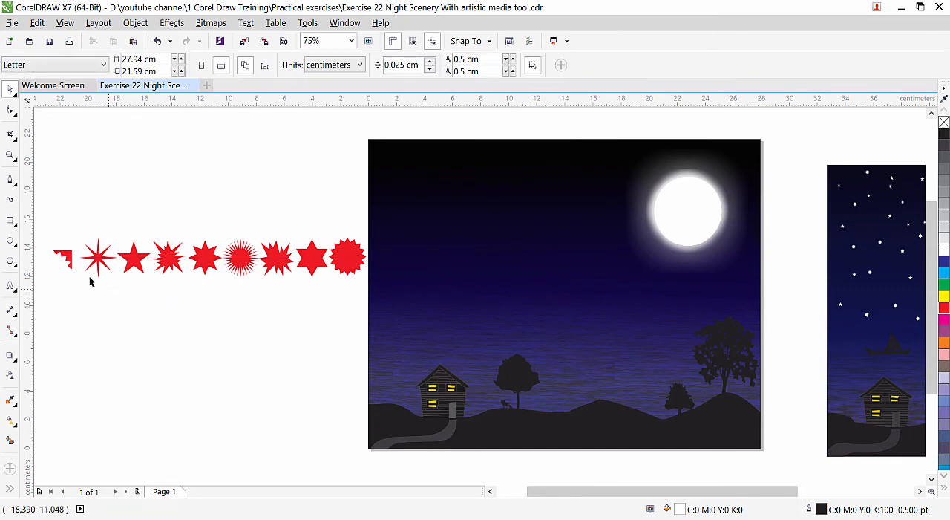
# Ungroup the row of red stars beside the page into separate objects.
pyautogui.click(66, 260)
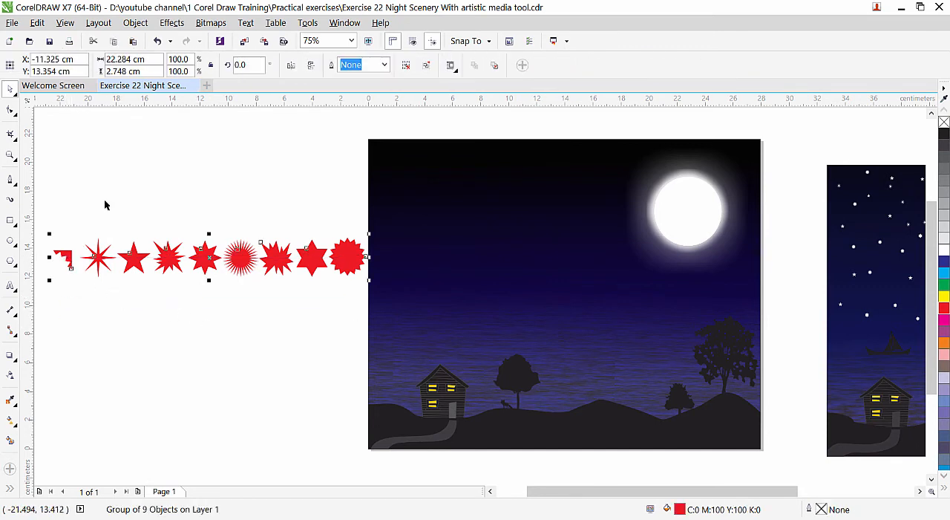
pyautogui.click(134, 23)
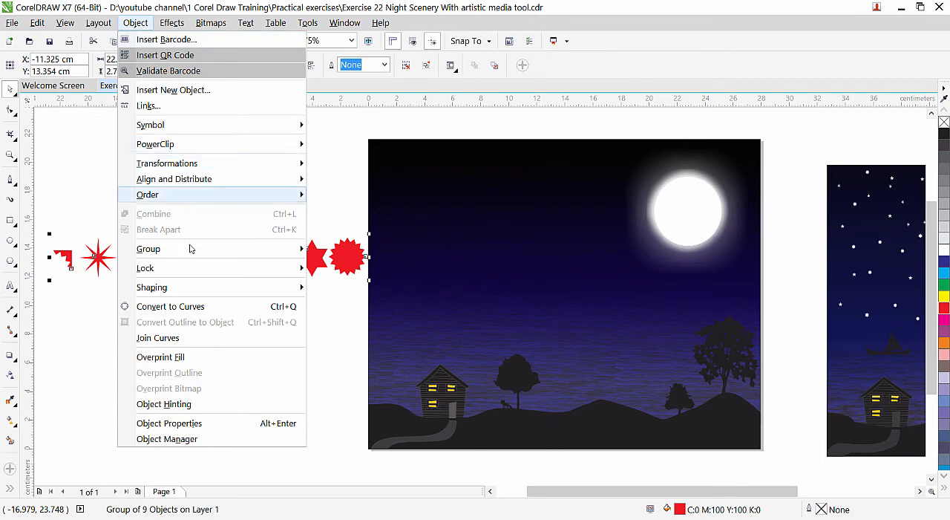
pyautogui.moveTo(191, 252)
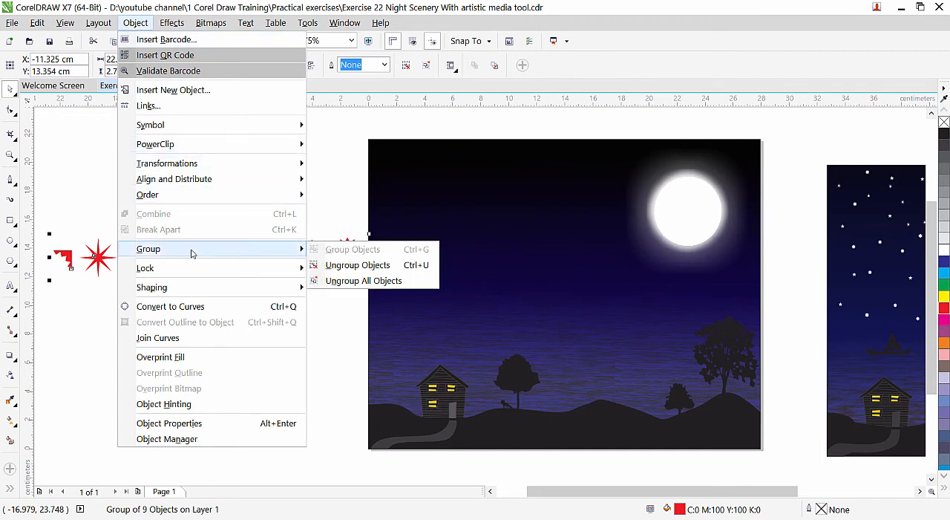
pyautogui.click(357, 266)
# Delete the partial corner shape and the two irregular spiky stars from the red row.
pyautogui.click(66, 257)
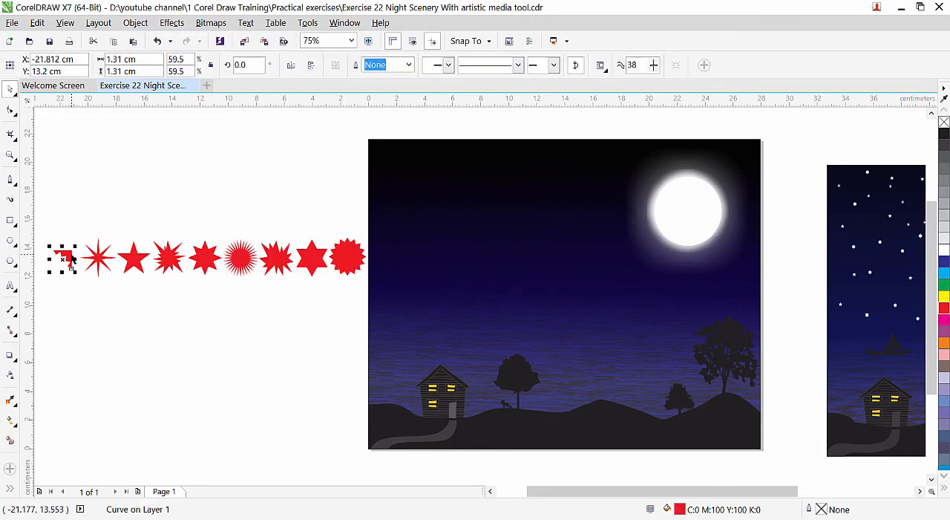
pyautogui.press('Delete')
pyautogui.click(163, 261)
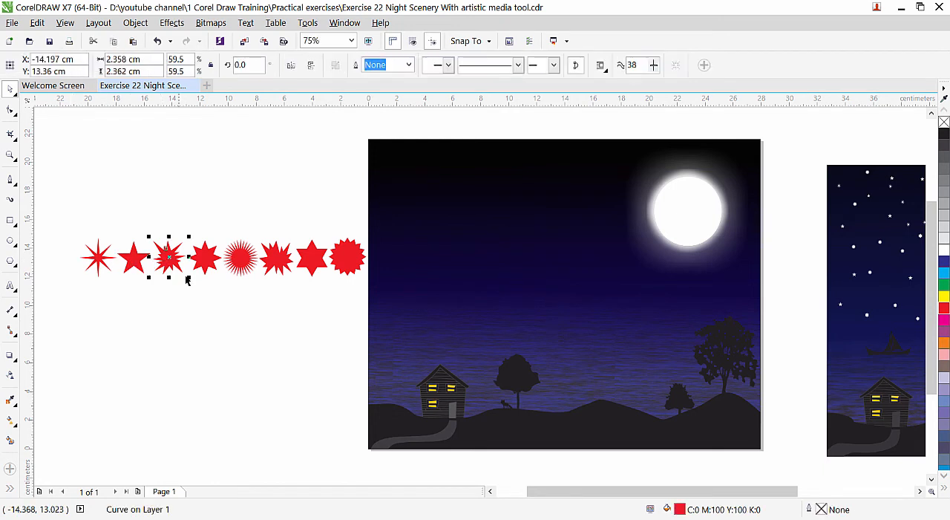
pyautogui.press('Delete')
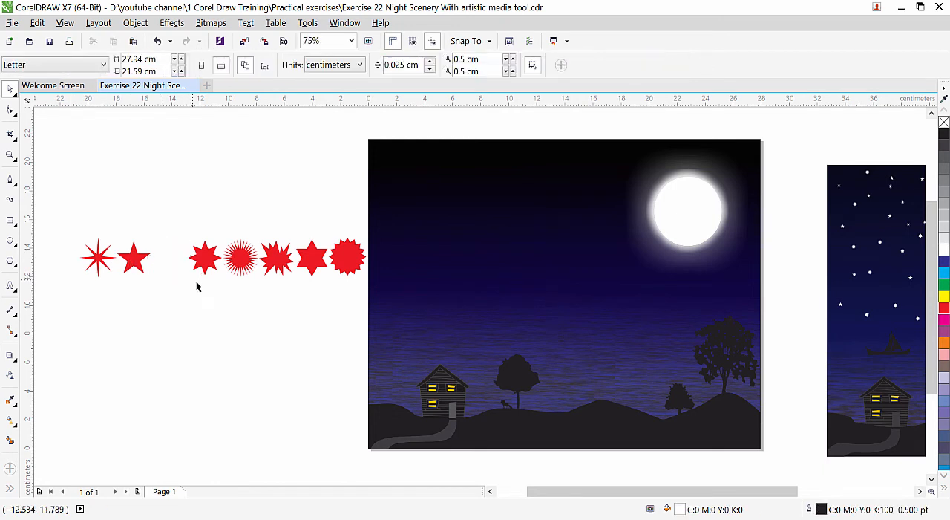
pyautogui.click(277, 260)
pyautogui.press('Delete')
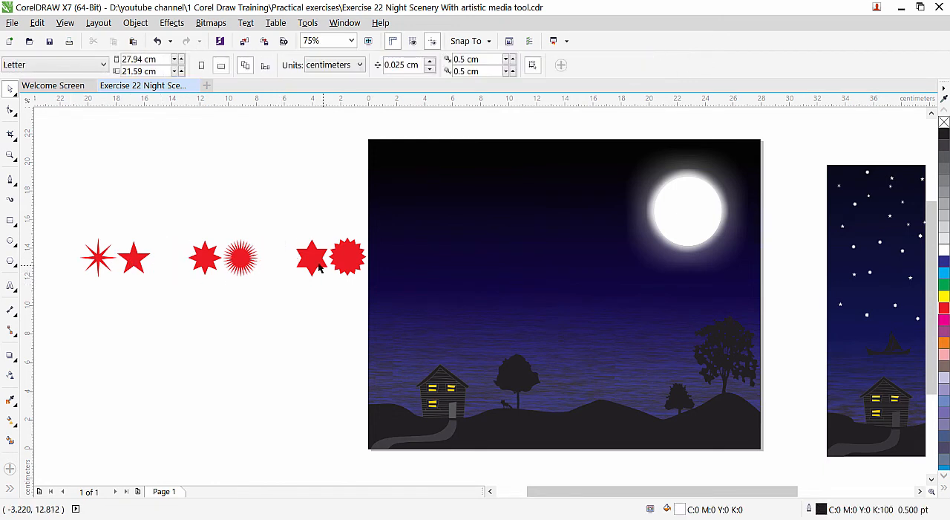
# Rearrange the remaining six red stars into a loose cluster around the round many-rayed star beside the page.
pyautogui.click(253, 262)
pyautogui.moveTo(68, 214); pyautogui.dragTo(217, 258)
pyautogui.moveTo(311, 261); pyautogui.dragTo(271, 223)
pyautogui.moveTo(341, 250); pyautogui.dragTo(299, 256)
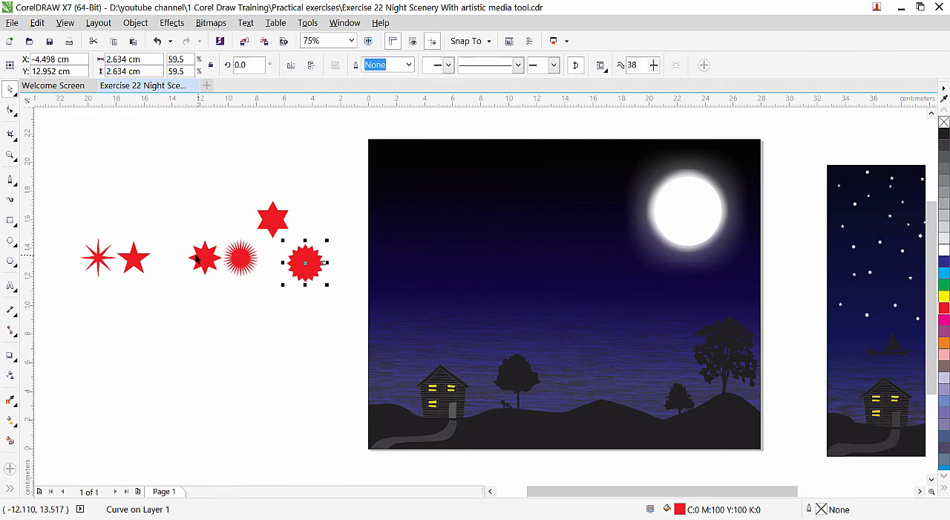
pyautogui.moveTo(197, 260); pyautogui.dragTo(198, 307)
pyautogui.moveTo(142, 252); pyautogui.dragTo(192, 244)
pyautogui.moveTo(100, 260); pyautogui.dragTo(270, 314)
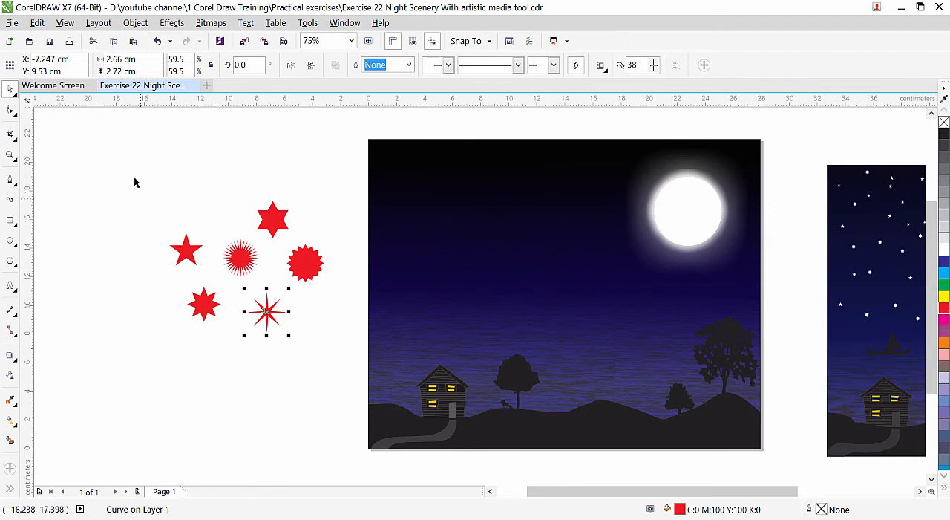
# Fill the six clustered stars with white and place them in the upper middle sky, scaled to about 2.07 × 1.71 cm.
pyautogui.moveTo(133, 180); pyautogui.dragTo(335, 360)
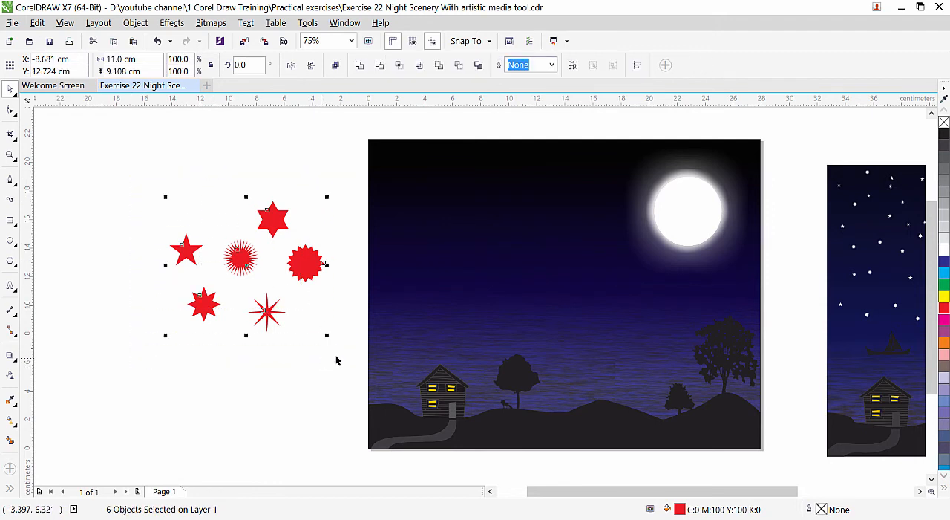
pyautogui.click(944, 249)
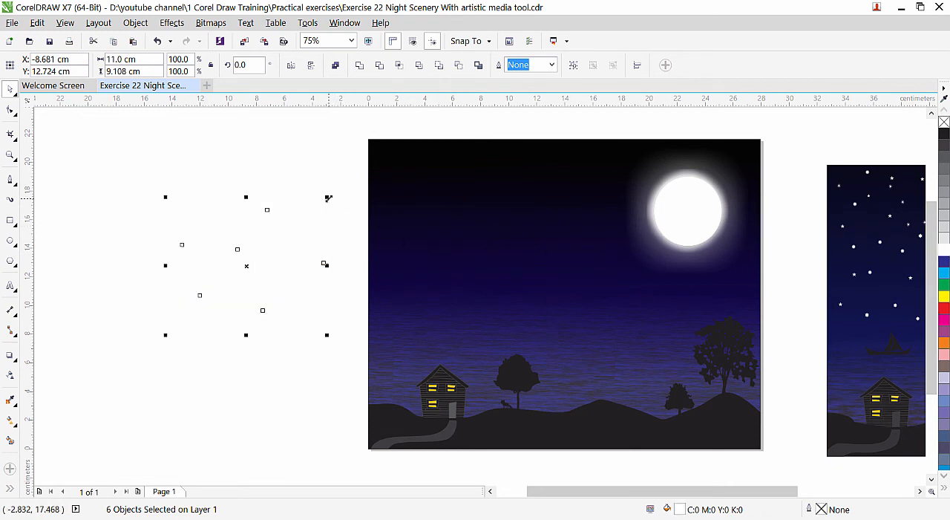
pyautogui.moveTo(328, 198); pyautogui.dragTo(291, 324)
pyautogui.moveTo(518, 205); pyautogui.dragTo(517, 201)
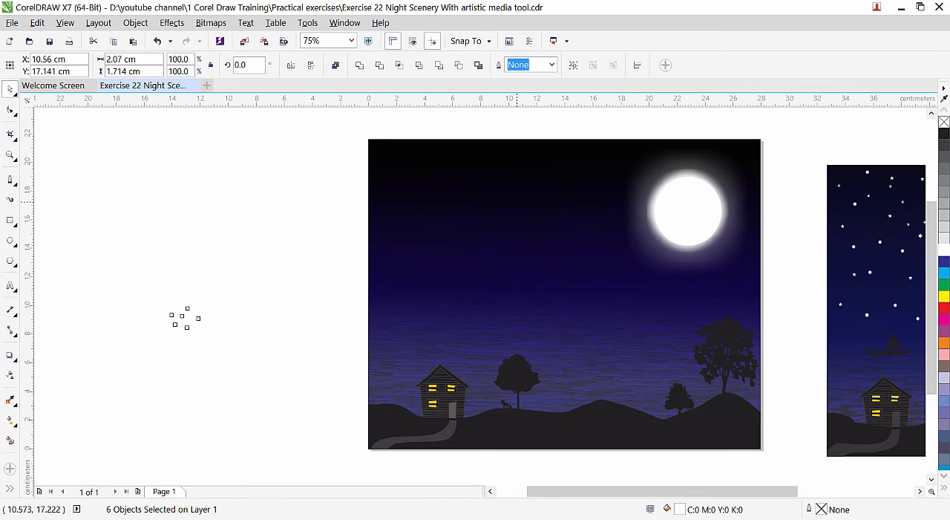
pyautogui.click(277, 212)
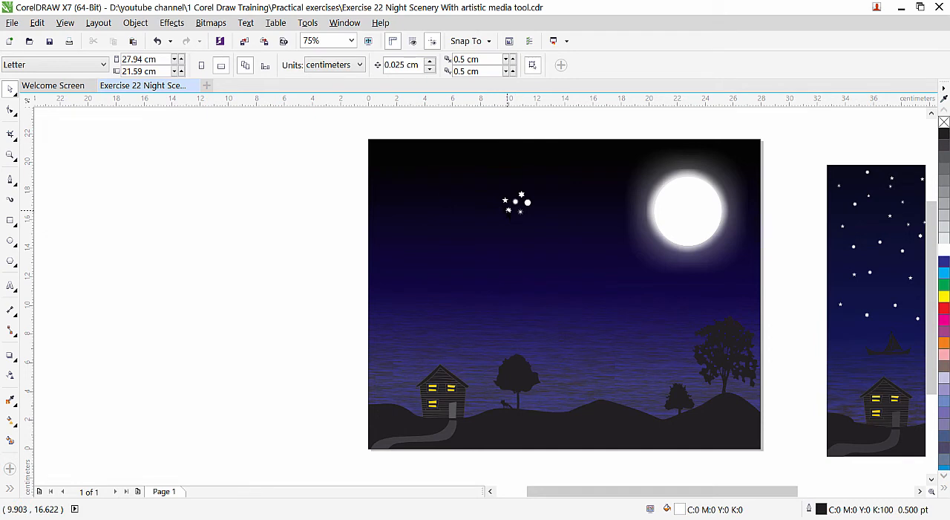
# Duplicate the cluster of six white stars twice, placing the copies below and to the lower left of the original.
pyautogui.scroll(2, 512, 206)
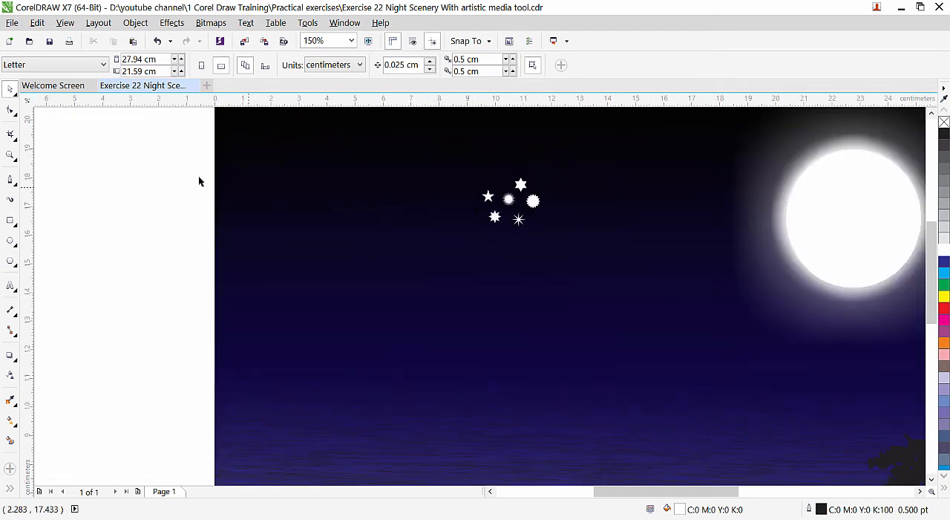
pyautogui.moveTo(190, 153); pyautogui.dragTo(574, 271)
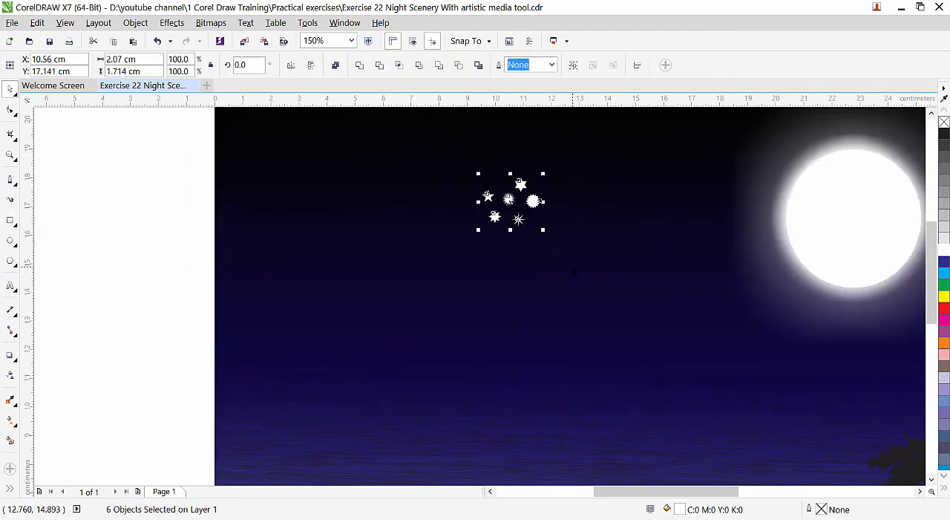
pyautogui.moveTo(540, 202); pyautogui.dragTo(529, 266)
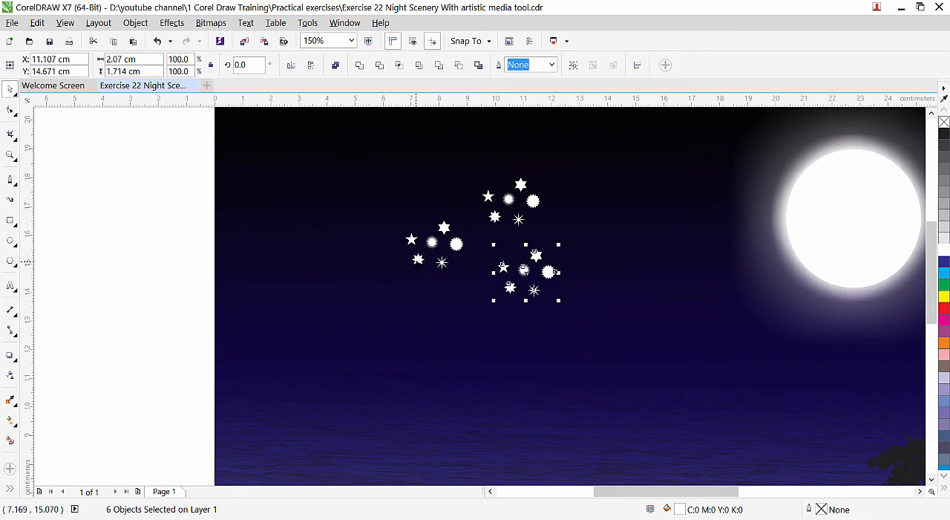
# Spread individual stars from the left and upper clusters apart so they look randomly scattered across the sky.
pyautogui.moveTo(418, 258); pyautogui.dragTo(397, 283)
pyautogui.moveTo(411, 239); pyautogui.dragTo(381, 221)
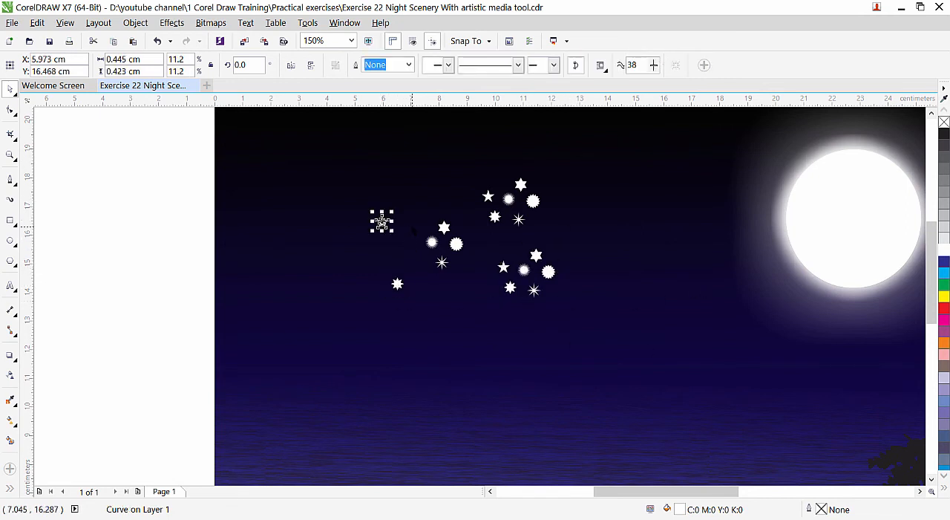
pyautogui.moveTo(444, 227); pyautogui.dragTo(433, 185)
pyautogui.moveTo(432, 242); pyautogui.dragTo(436, 222)
pyautogui.moveTo(487, 196); pyautogui.dragTo(472, 156)
pyautogui.moveTo(494, 216); pyautogui.dragTo(487, 241)
pyautogui.moveTo(518, 220); pyautogui.dragTo(571, 244)
pyautogui.moveTo(522, 184); pyautogui.dragTo(571, 155)
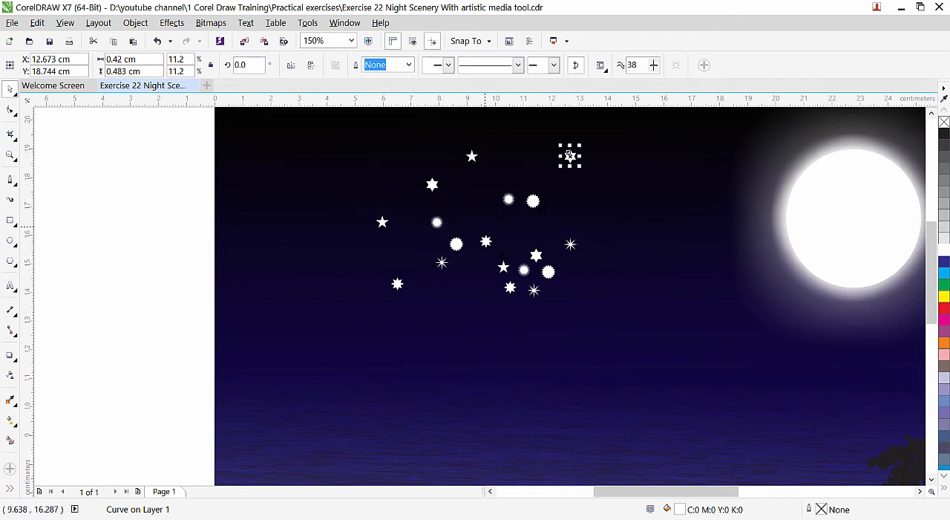
# Delete the 18 scattered stars and place a copy of the reference scenery's star group over the night sky instead.
pyautogui.scroll(-2, 570, 156)
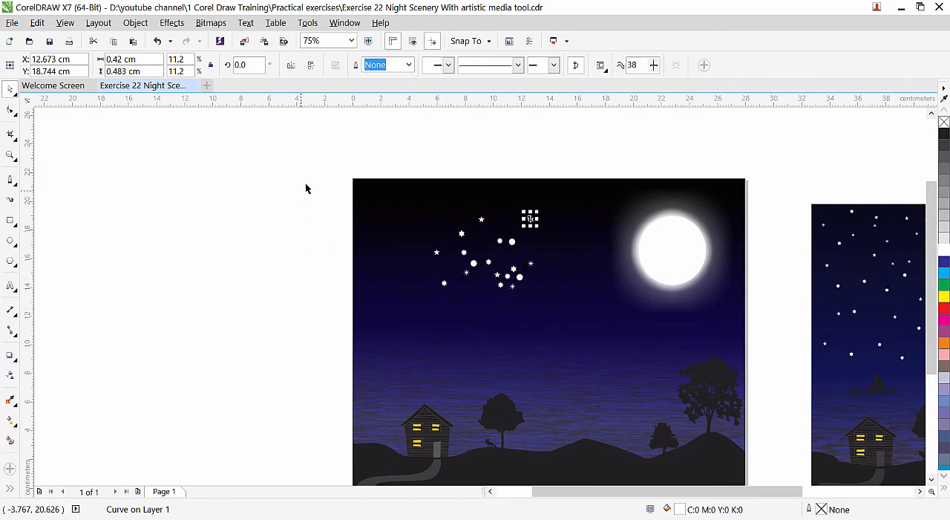
pyautogui.moveTo(314, 184); pyautogui.dragTo(563, 322)
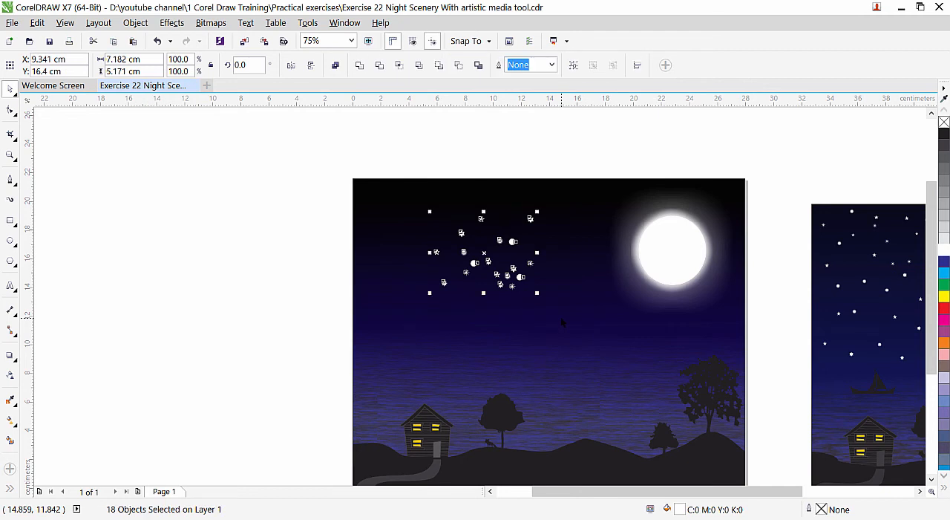
pyautogui.press('Delete')
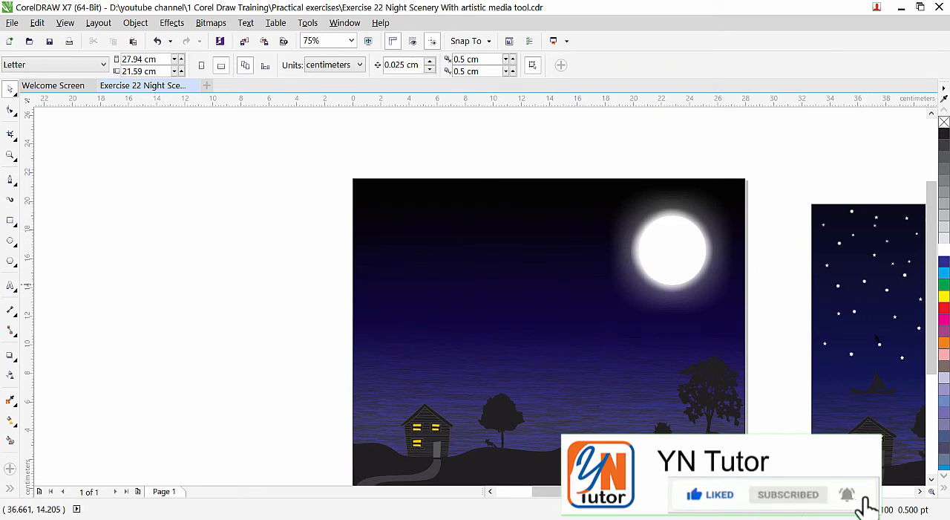
pyautogui.click(920, 492)
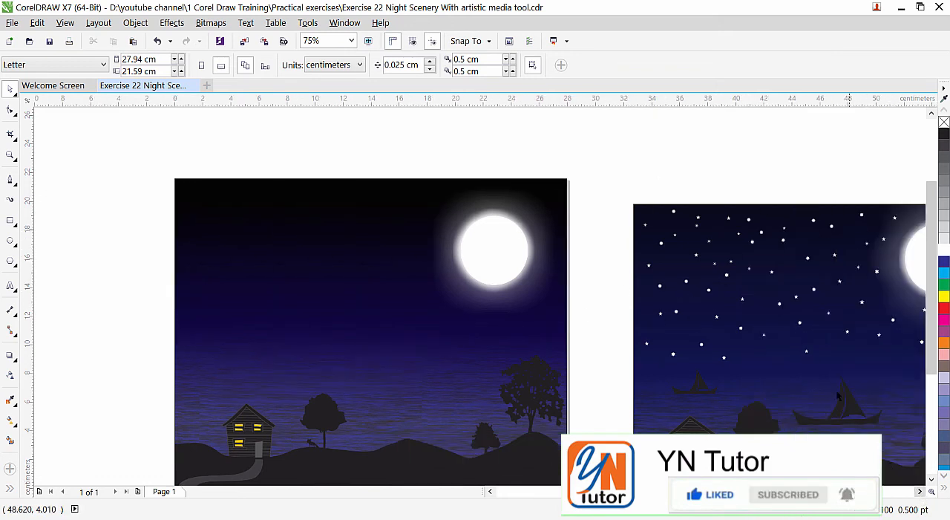
pyautogui.click(808, 257)
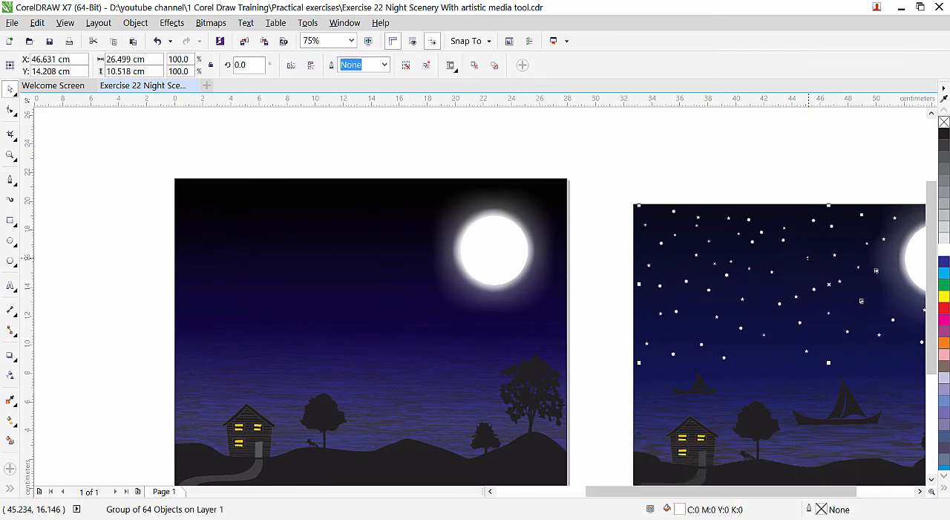
pyautogui.moveTo(807, 252); pyautogui.dragTo(360, 246)
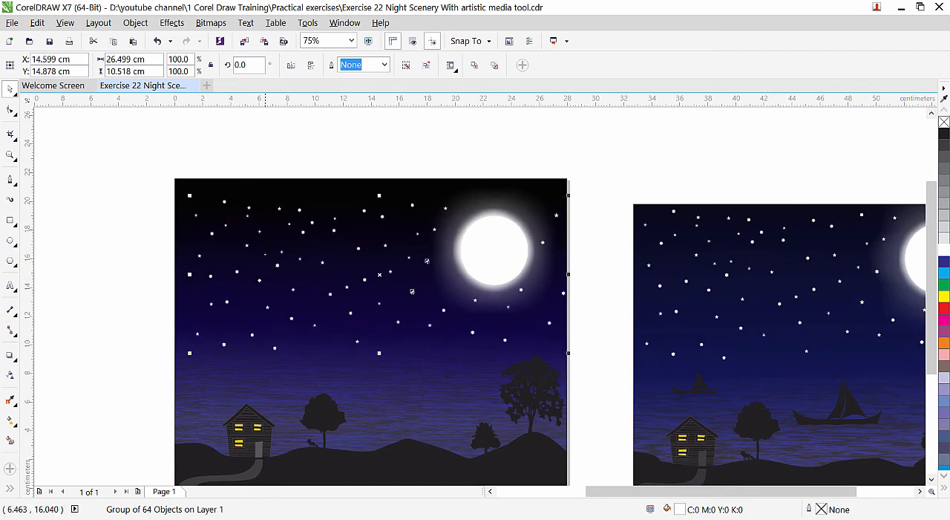
# Examine the copied stars up close and compare the scene with the sailing boats in the reference scenery.
pyautogui.scroll(2, 265, 257)
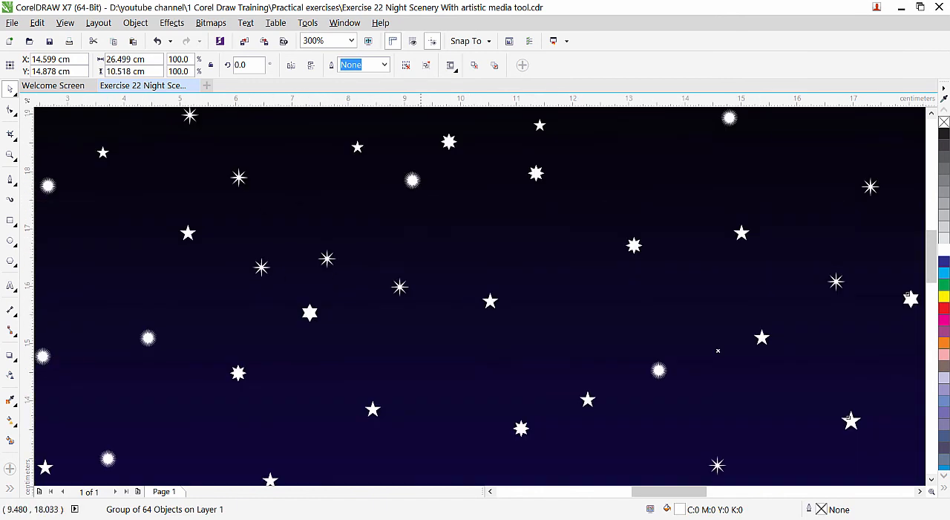
pyautogui.scroll(-1, 403, 323)
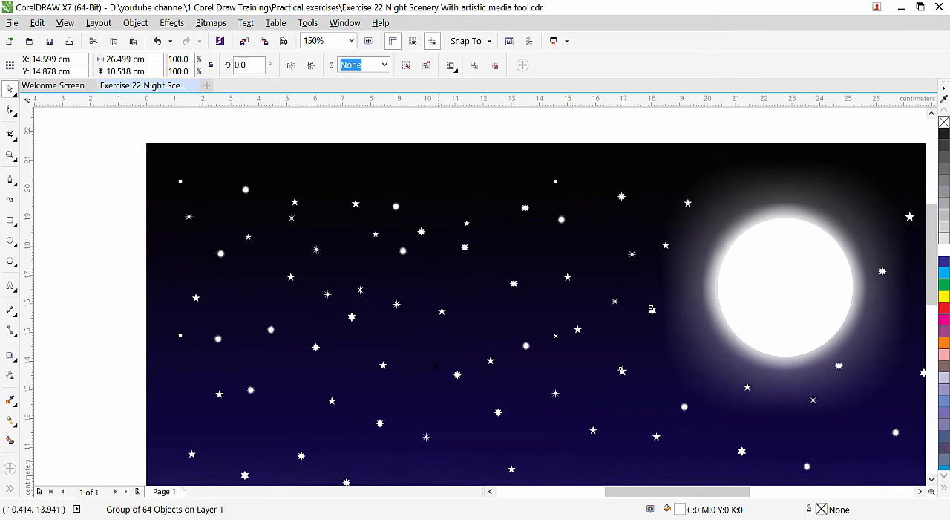
pyautogui.scroll(-1, 438, 317)
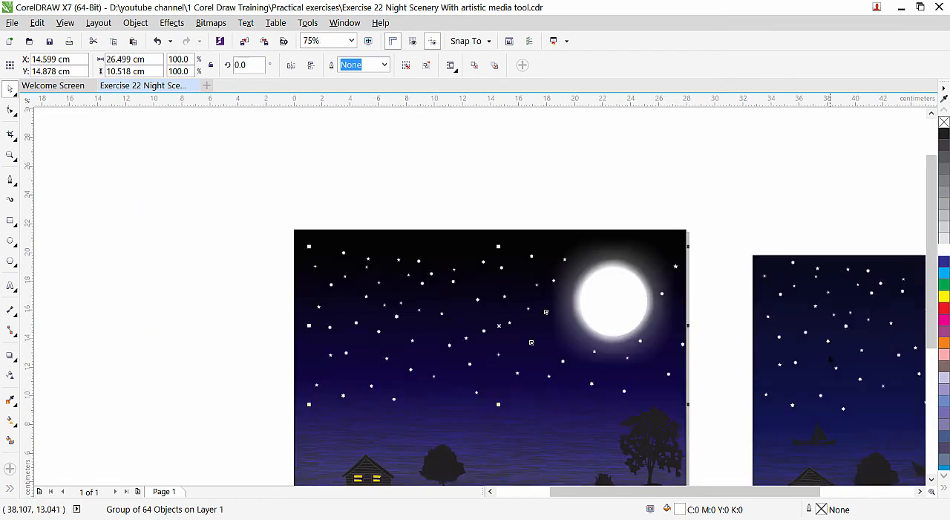
pyautogui.moveTo(932, 259); pyautogui.dragTo(933, 305)
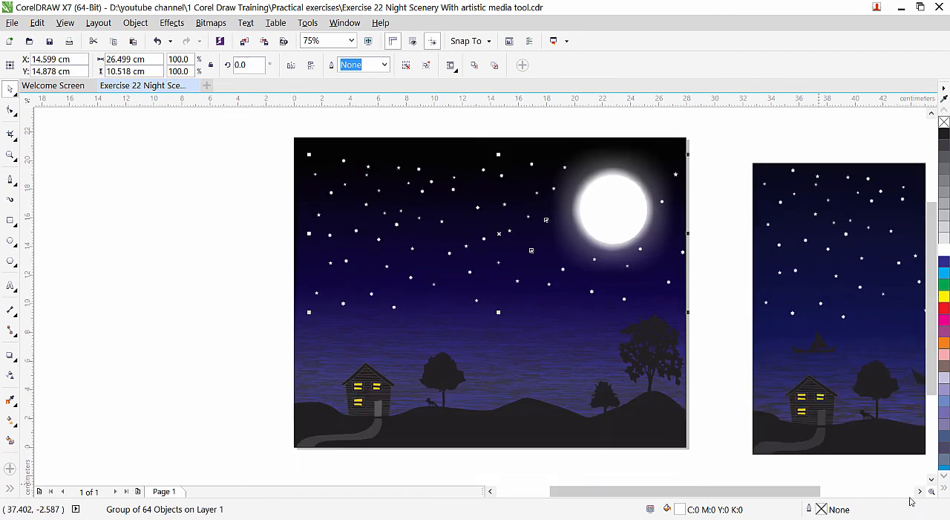
pyautogui.click(918, 491)
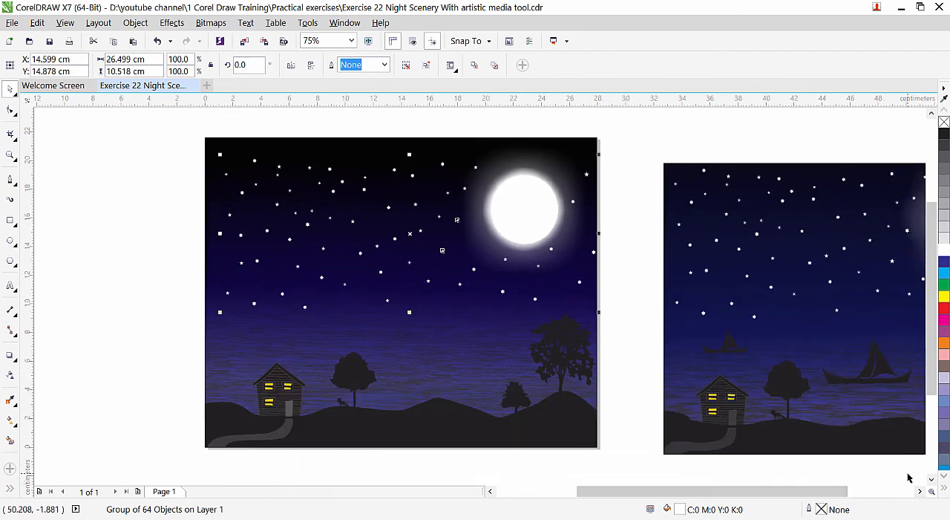
pyautogui.click(920, 491)
pyautogui.click(920, 492)
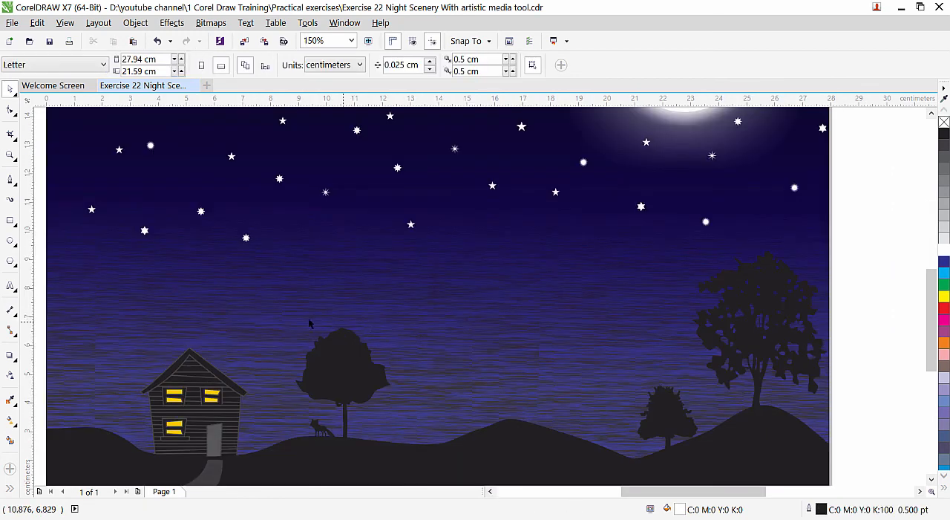
# Draw a closed boat hull with curved upper edge and wavy bottom on the water, about 6.6 cm wide and 1.9 cm tall.
pyautogui.click(10, 182)
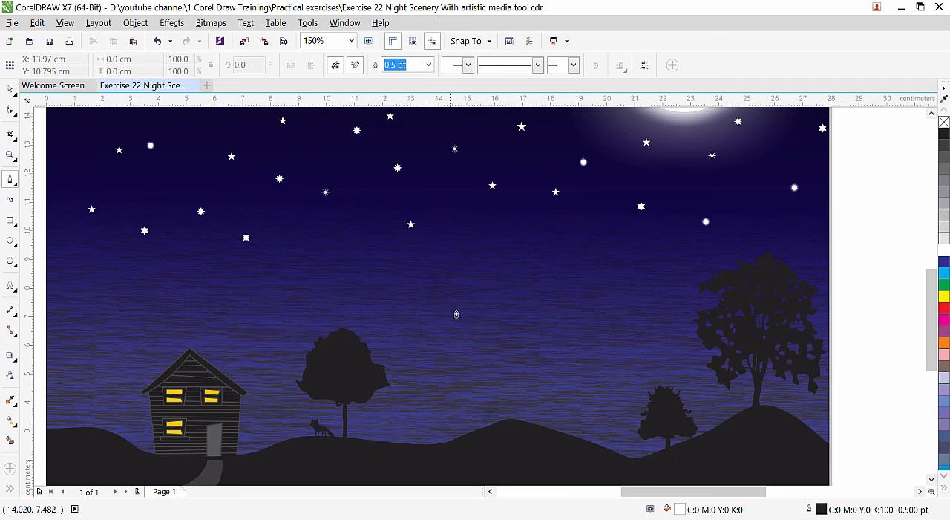
pyautogui.scroll(1, 456, 321)
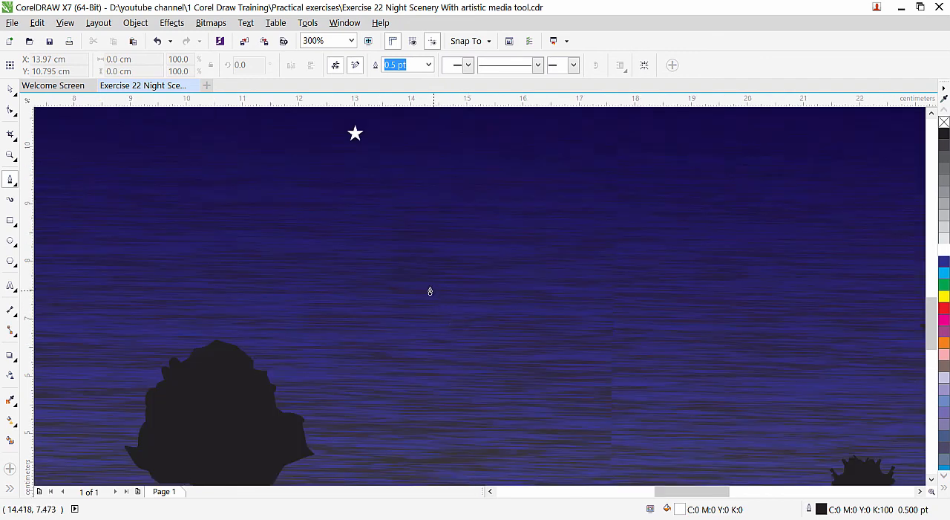
pyautogui.click(429, 290)
pyautogui.moveTo(483, 343); pyautogui.dragTo(521, 357)
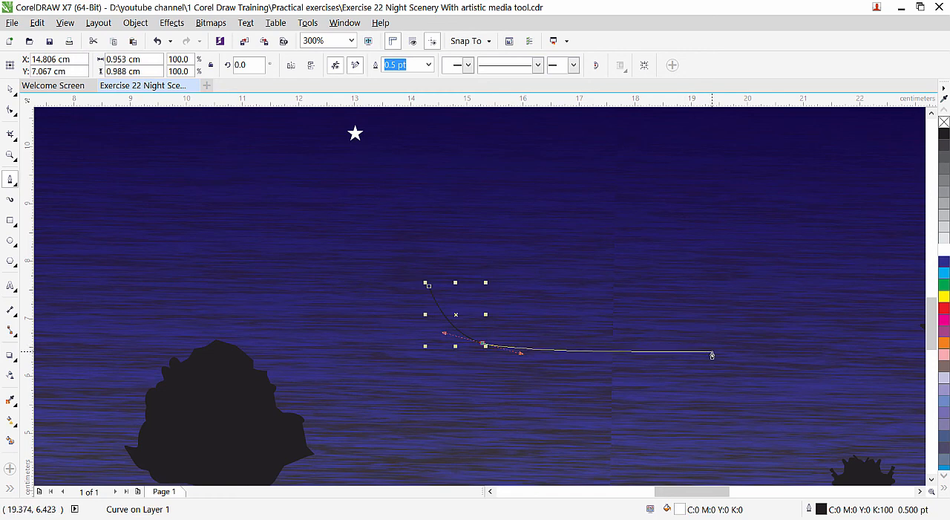
pyautogui.moveTo(712, 356); pyautogui.dragTo(779, 353)
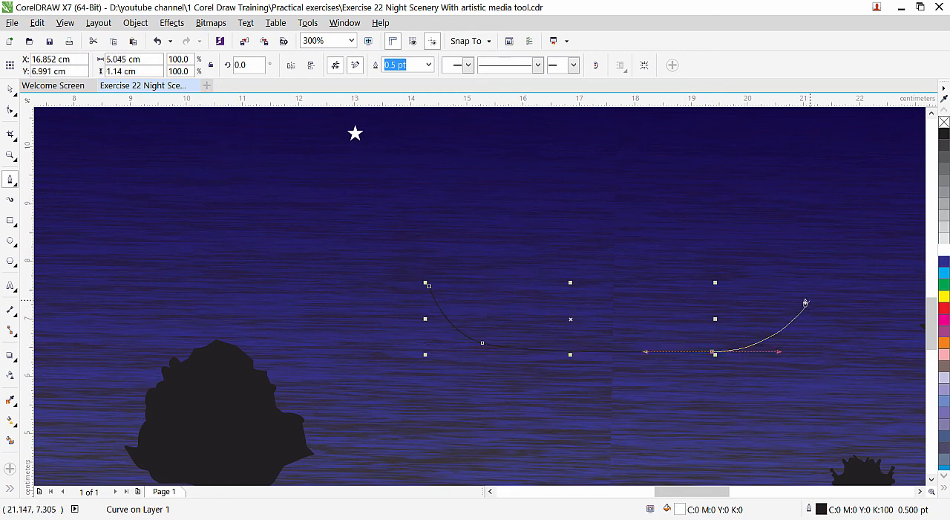
pyautogui.click(801, 298)
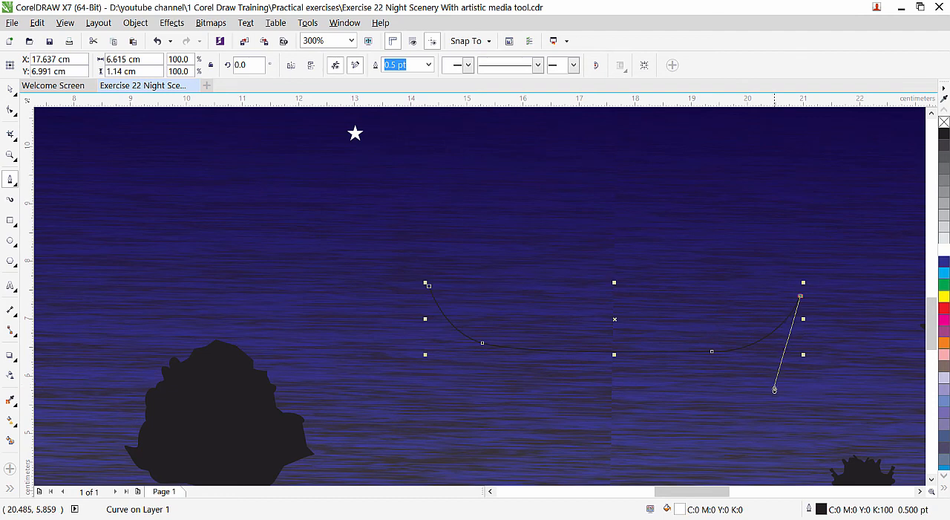
pyautogui.click(774, 386)
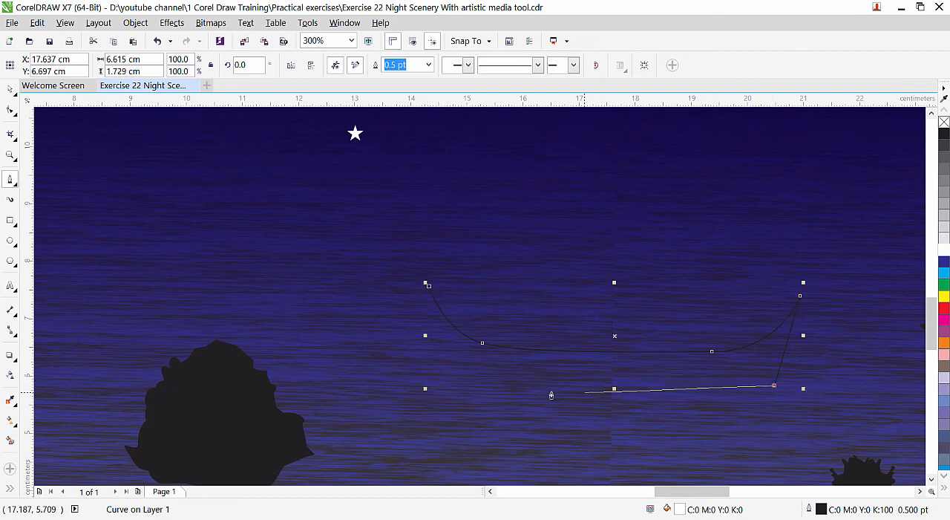
pyautogui.moveTo(722, 384)
pyautogui.mouseDown()
pyautogui.moveTo(709, 394)
pyautogui.moveTo(632, 393)
pyautogui.moveTo(571, 378)
pyautogui.moveTo(532, 397)
pyautogui.moveTo(470, 378)
pyautogui.mouseUp()
pyautogui.click(454, 388)
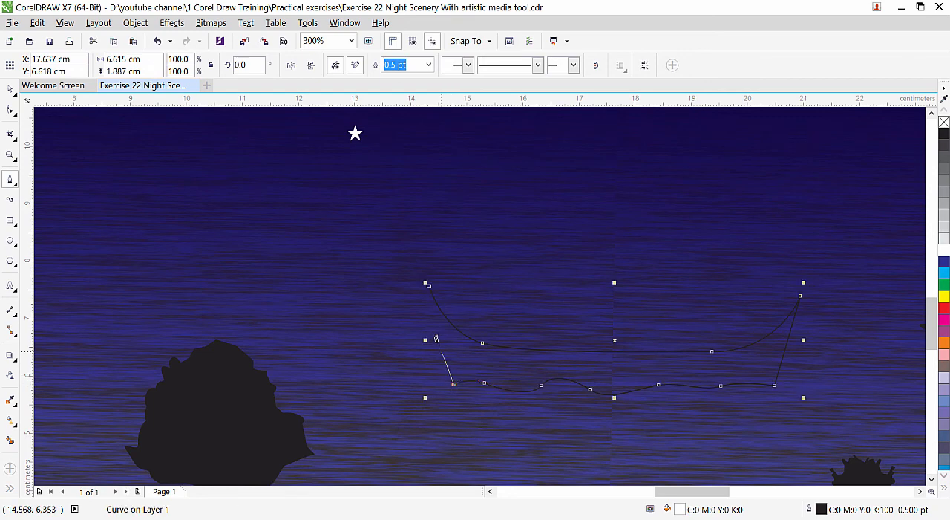
pyautogui.click(429, 286)
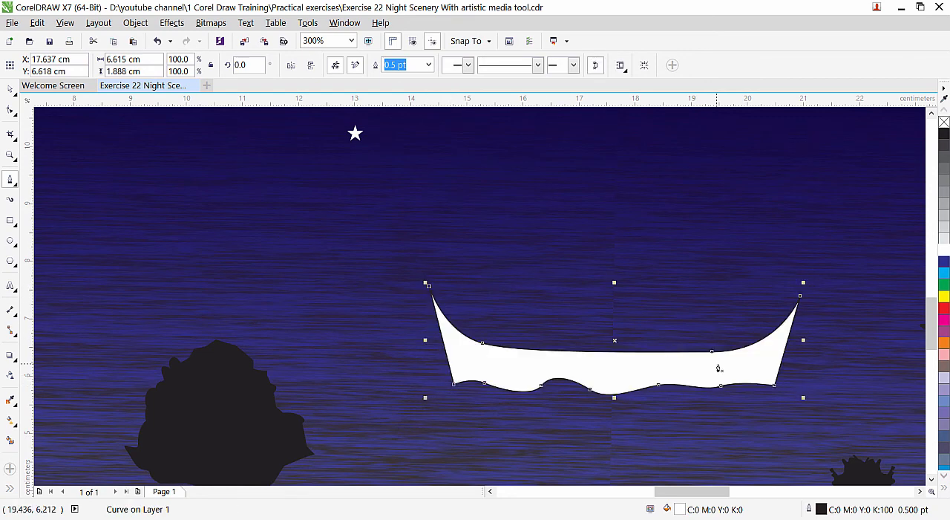
# Reshape the nodes along the hull's bottom edge to make its waves shallower.
pyautogui.click(11, 110)
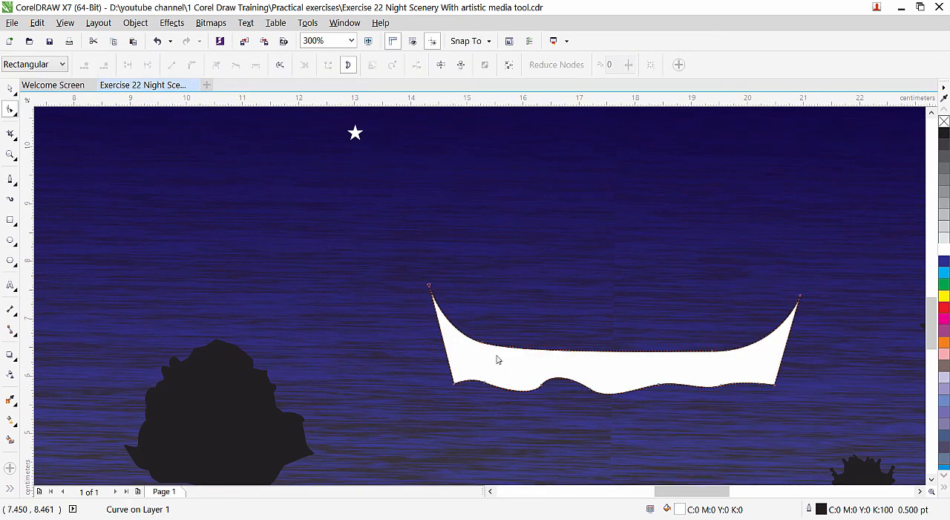
pyautogui.click(588, 390)
pyautogui.moveTo(586, 392); pyautogui.dragTo(619, 396)
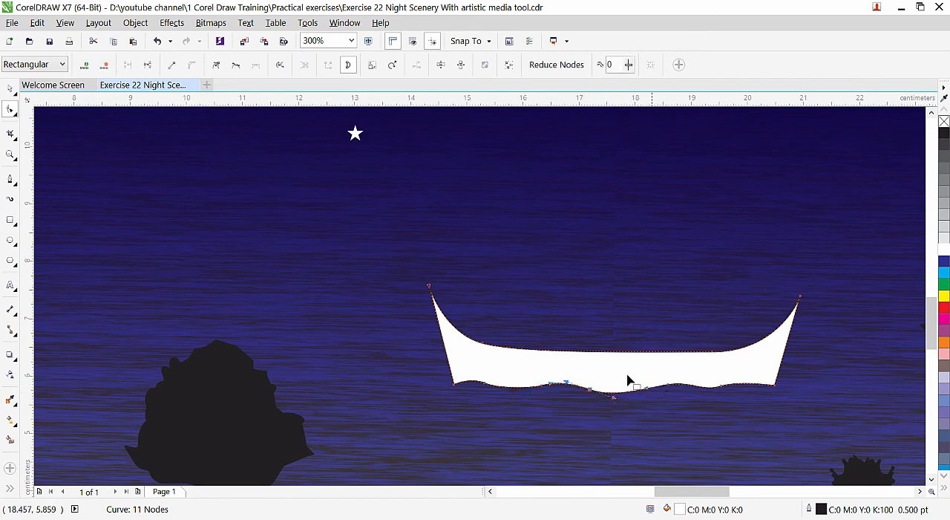
pyautogui.scroll(-3, 542, 338)
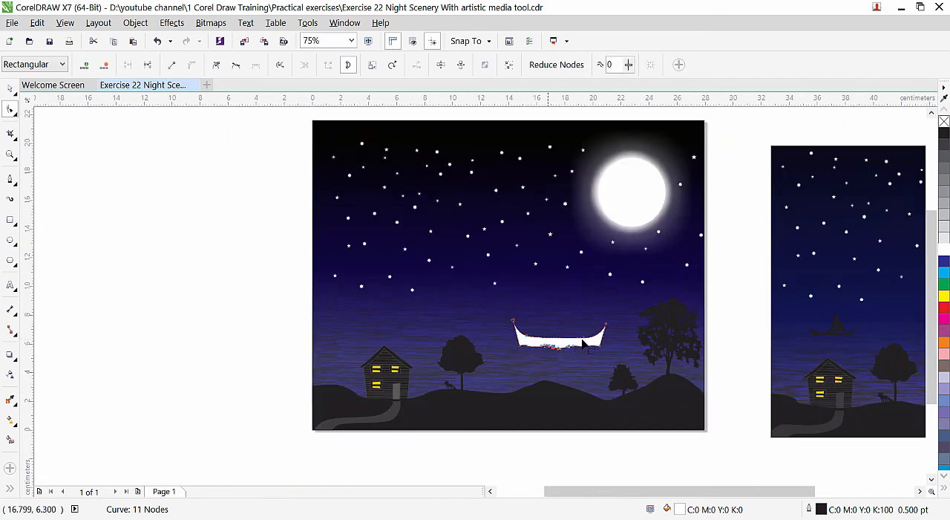
pyautogui.scroll(2, 566, 347)
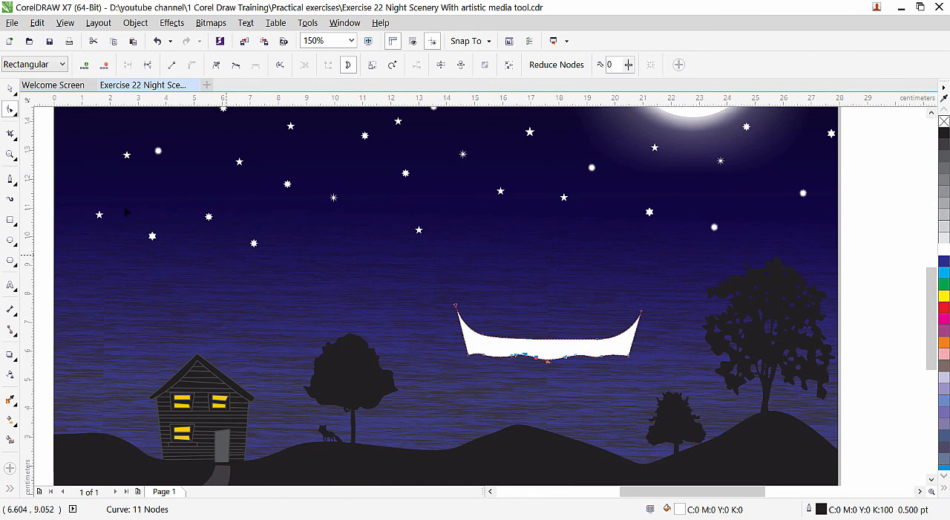
pyautogui.click(11, 87)
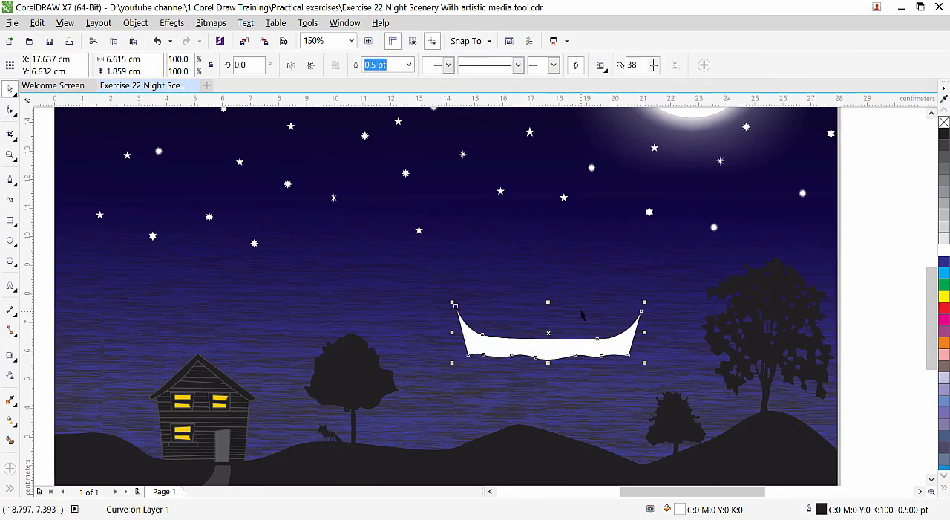
# Draw a closed, curved triangular sail above the hull's right half, about 2.5 cm wide and 3.3 cm tall.
pyautogui.click(11, 179)
pyautogui.click(558, 245)
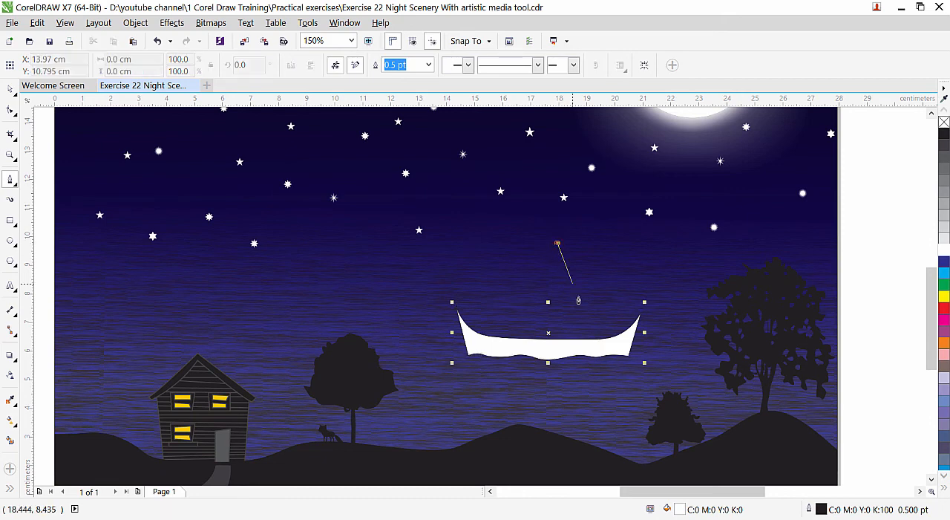
pyautogui.moveTo(574, 288)
pyautogui.mouseDown()
pyautogui.moveTo(597, 330)
pyautogui.moveTo(587, 303)
pyautogui.moveTo(614, 315)
pyautogui.moveTo(561, 324)
pyautogui.moveTo(540, 341)
pyautogui.moveTo(558, 297)
pyautogui.moveTo(555, 262)
pyautogui.mouseUp()
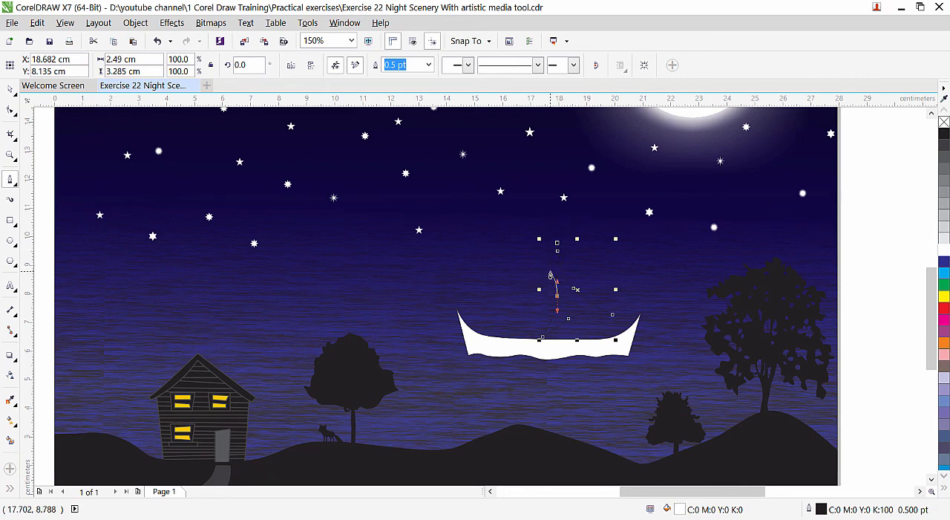
pyautogui.scroll(2, 558, 253)
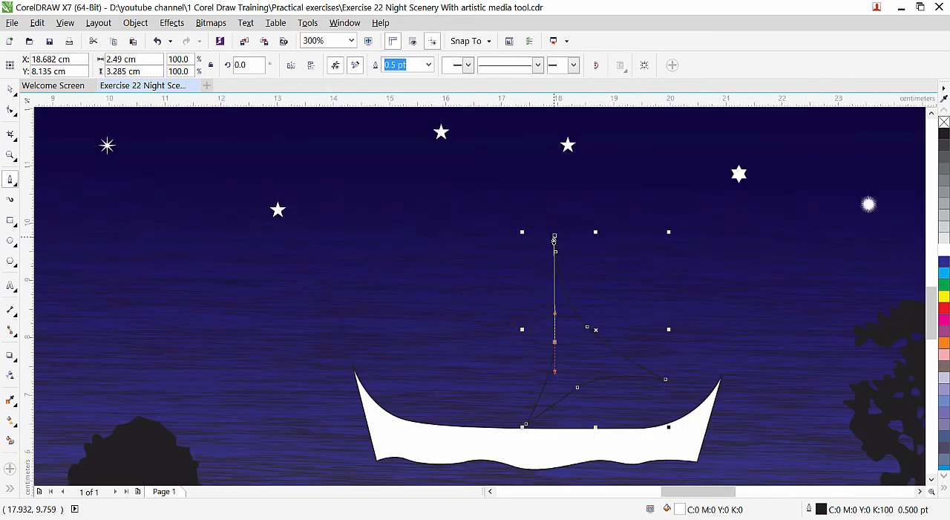
pyautogui.click(555, 236)
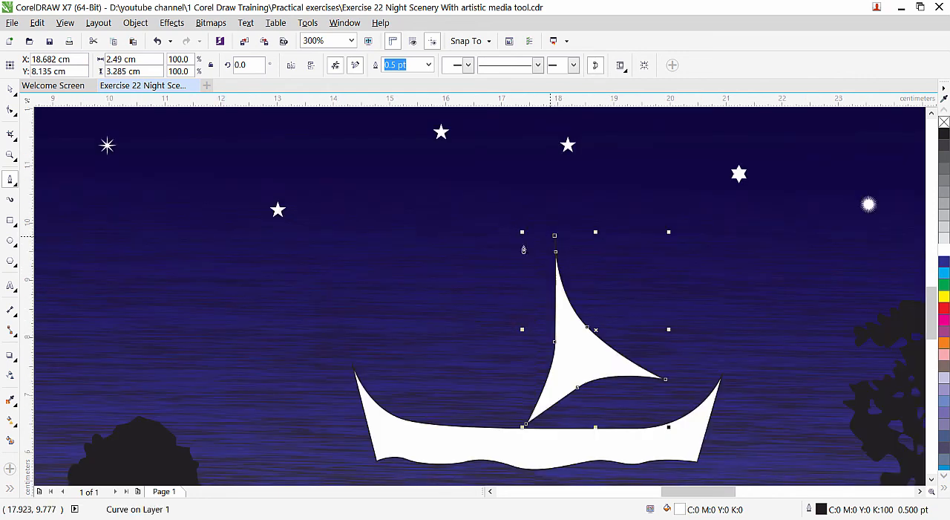
# Reshape the right sail by smoothing its side curves, lowering its right corner, flattening its bottom arch and bending its tip left.
pyautogui.click(10, 109)
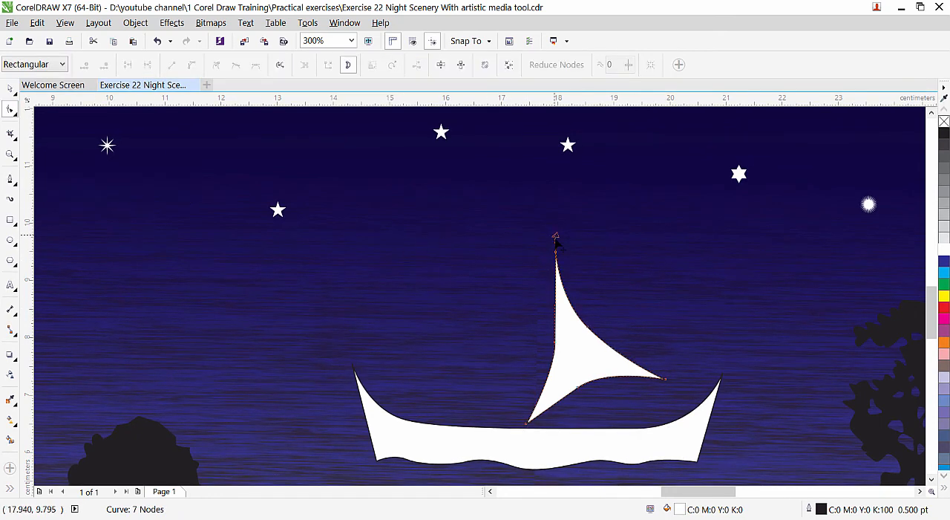
pyautogui.moveTo(549, 364)
pyautogui.mouseDown()
pyautogui.moveTo(532, 369)
pyautogui.moveTo(546, 378)
pyautogui.mouseUp()
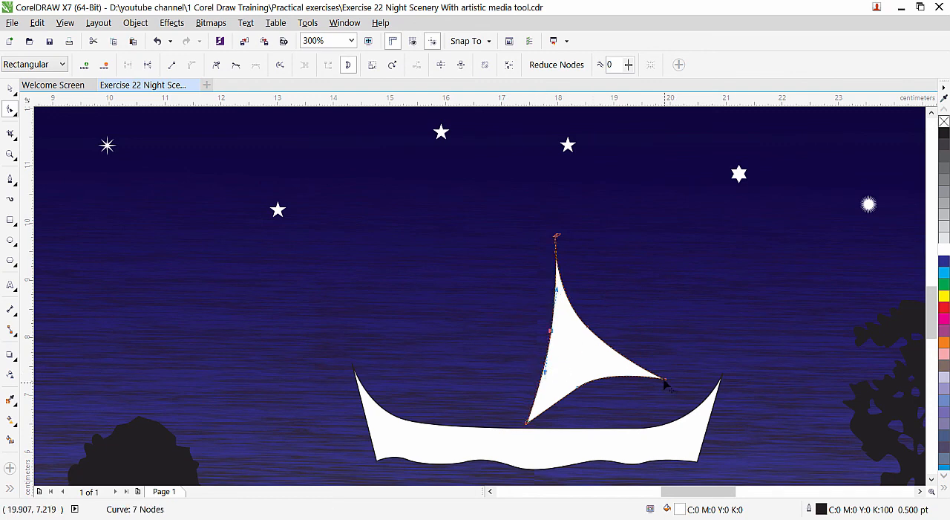
pyautogui.moveTo(665, 381); pyautogui.dragTo(656, 416)
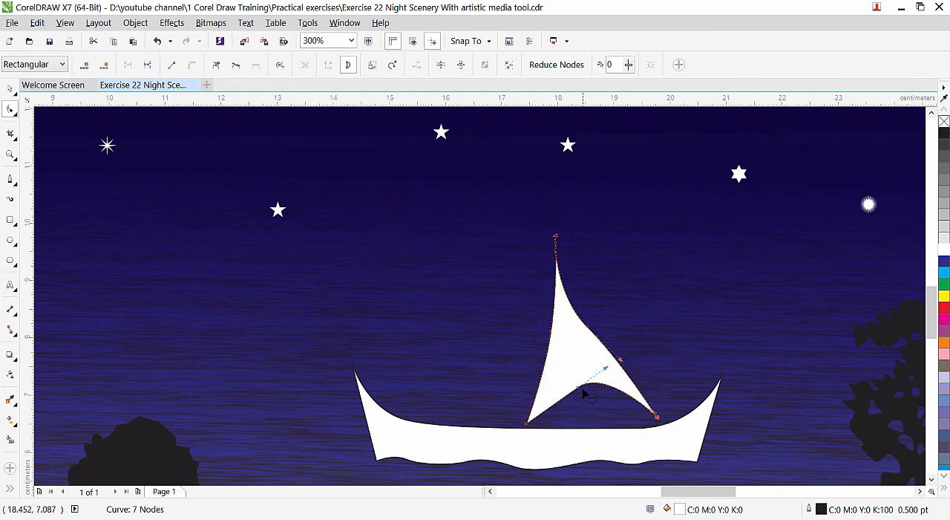
pyautogui.moveTo(581, 394); pyautogui.dragTo(615, 392)
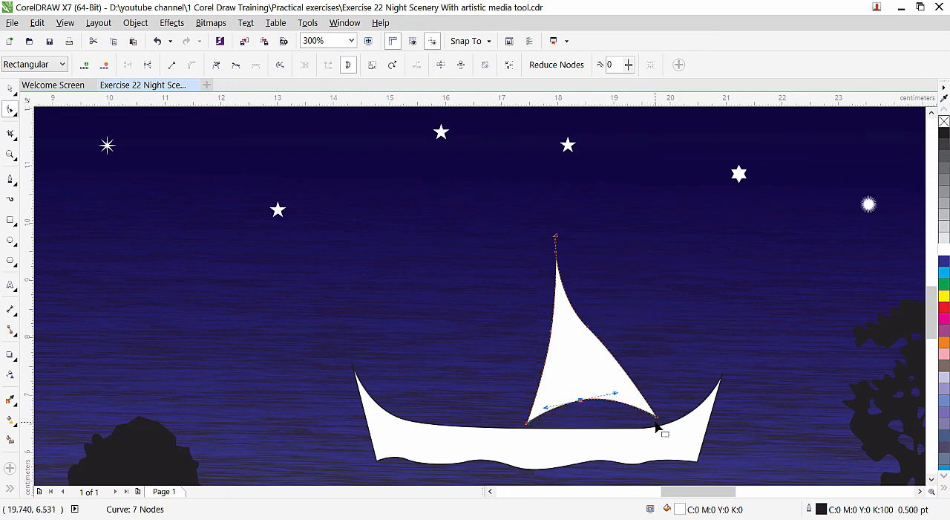
pyautogui.moveTo(586, 329); pyautogui.dragTo(565, 303)
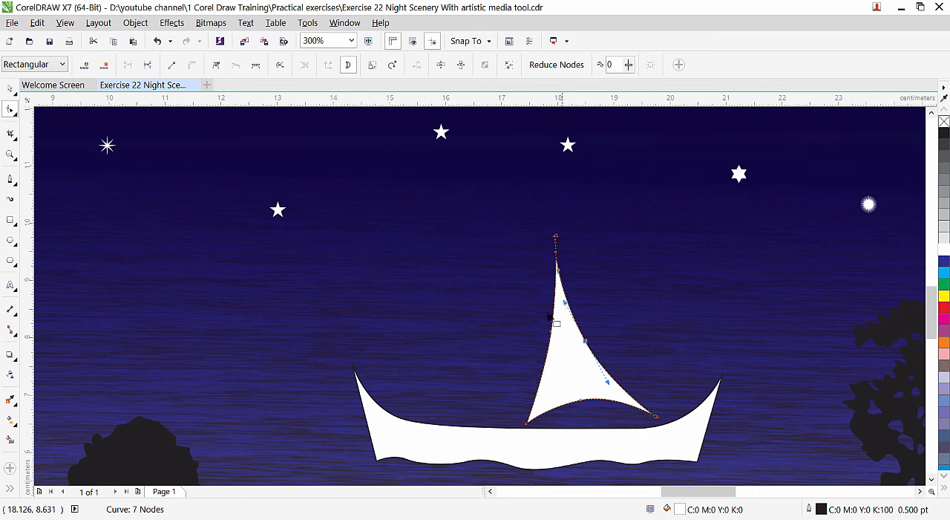
pyautogui.moveTo(555, 236); pyautogui.dragTo(548, 233)
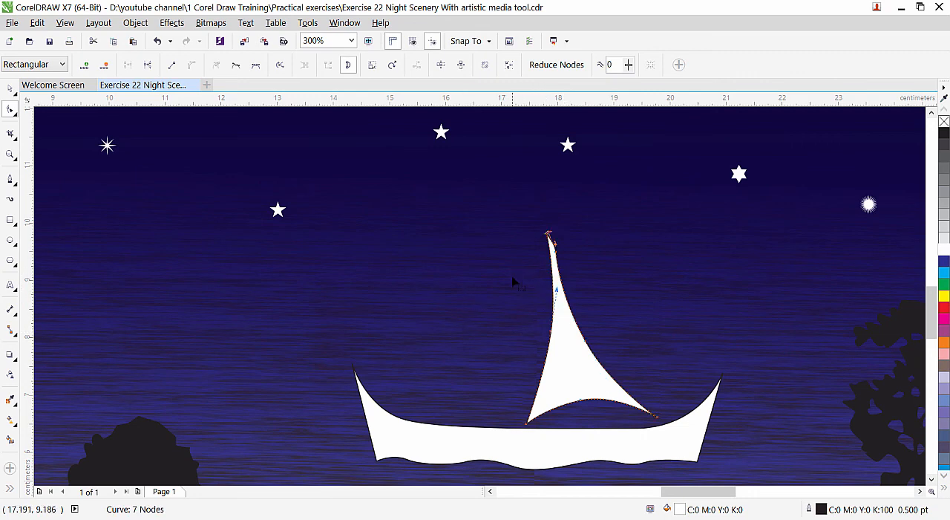
pyautogui.click(9, 88)
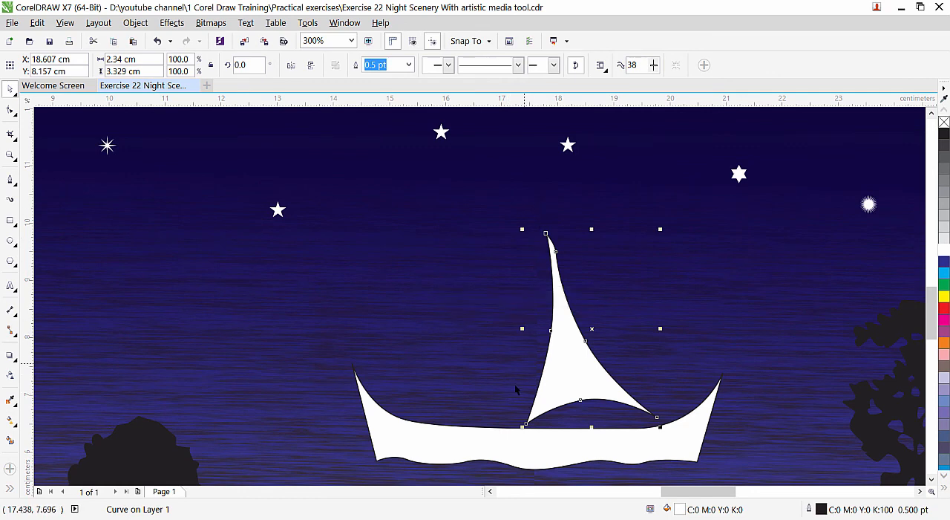
# Draw a second, narrower curved sail left of the first one, about 1.6 cm wide and 3 cm tall.
pyautogui.click(10, 179)
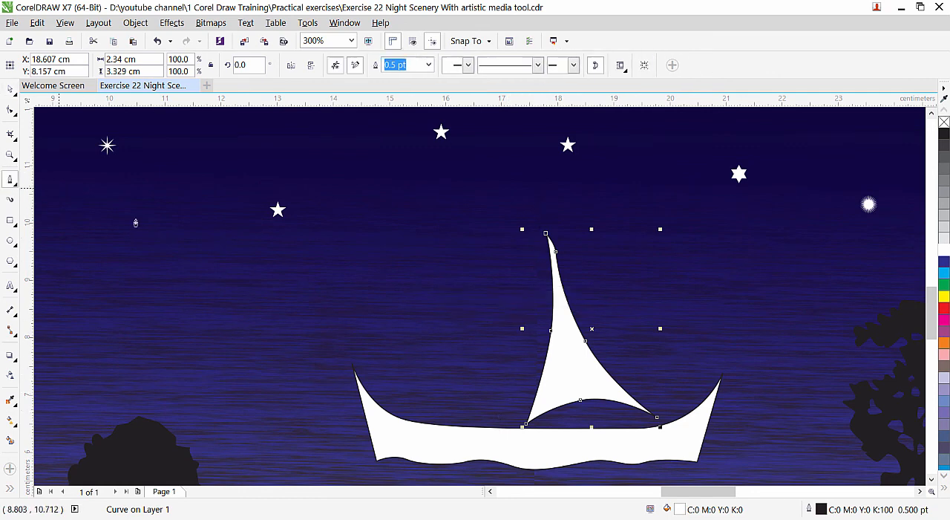
pyautogui.click(536, 245)
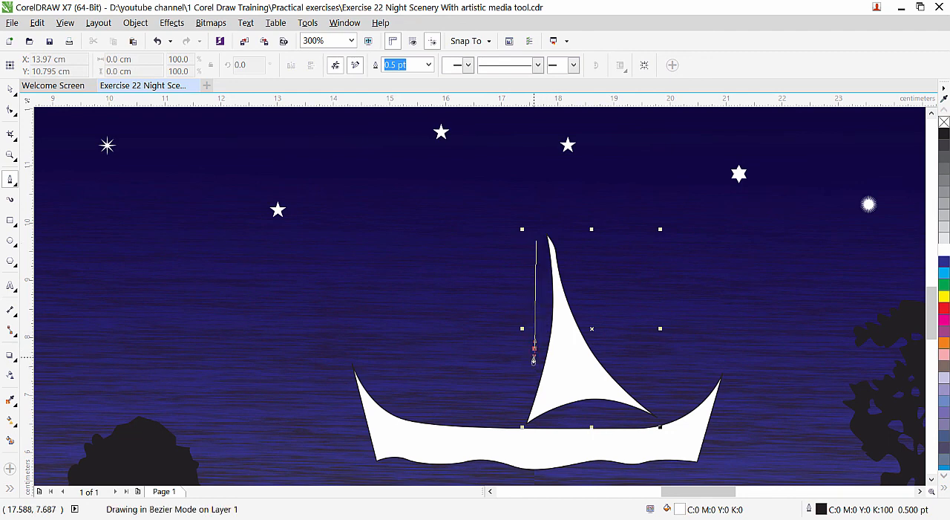
pyautogui.moveTo(534, 360)
pyautogui.mouseDown()
pyautogui.moveTo(521, 401)
pyautogui.moveTo(467, 397)
pyautogui.moveTo(455, 406)
pyautogui.moveTo(509, 350)
pyautogui.moveTo(511, 316)
pyautogui.moveTo(525, 295)
pyautogui.mouseUp()
pyautogui.click(454, 409)
pyautogui.click(536, 244)
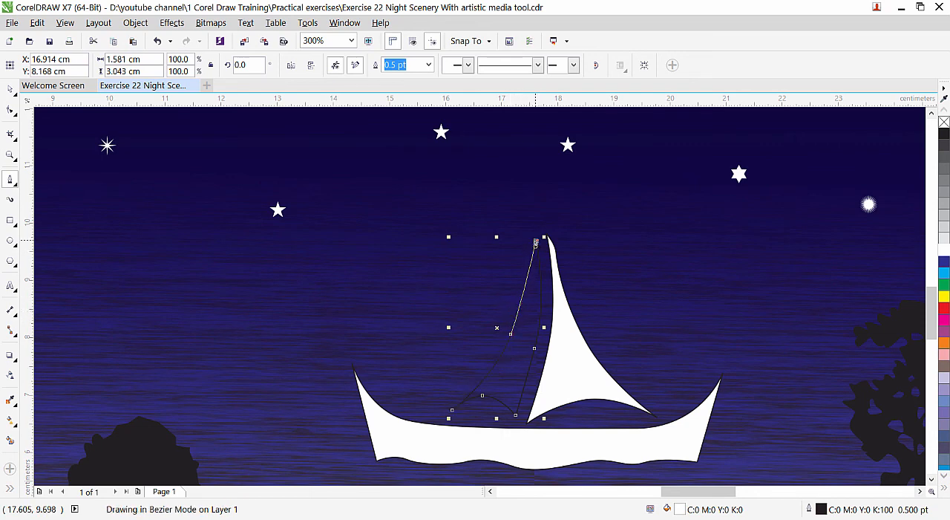
# Reshape the left sail by curving its outer edge inward and adjusting its bottom arch.
pyautogui.click(11, 112)
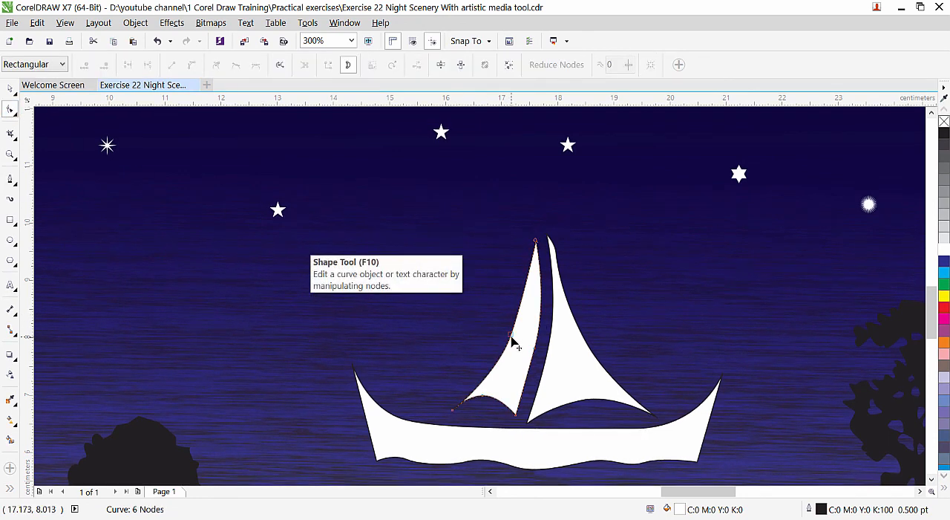
pyautogui.moveTo(514, 341); pyautogui.dragTo(525, 324)
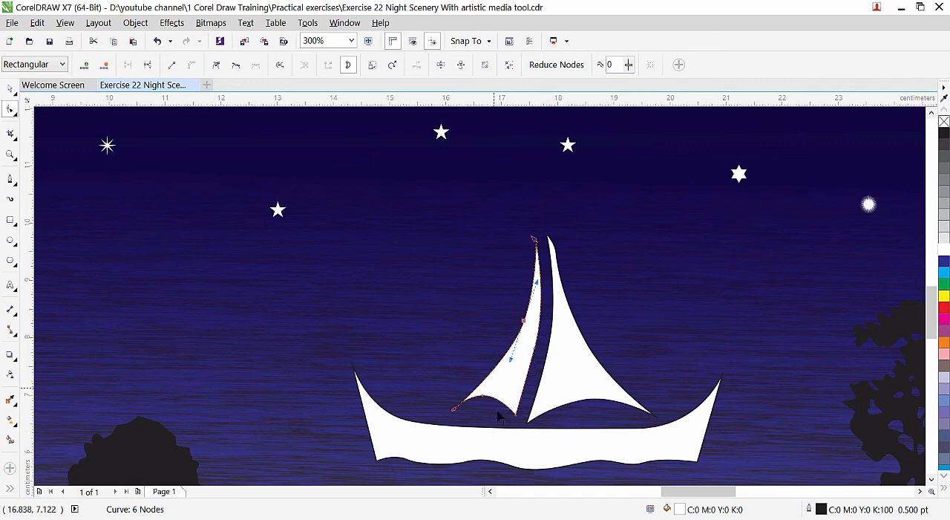
pyautogui.moveTo(485, 397); pyautogui.dragTo(488, 404)
pyautogui.click(11, 89)
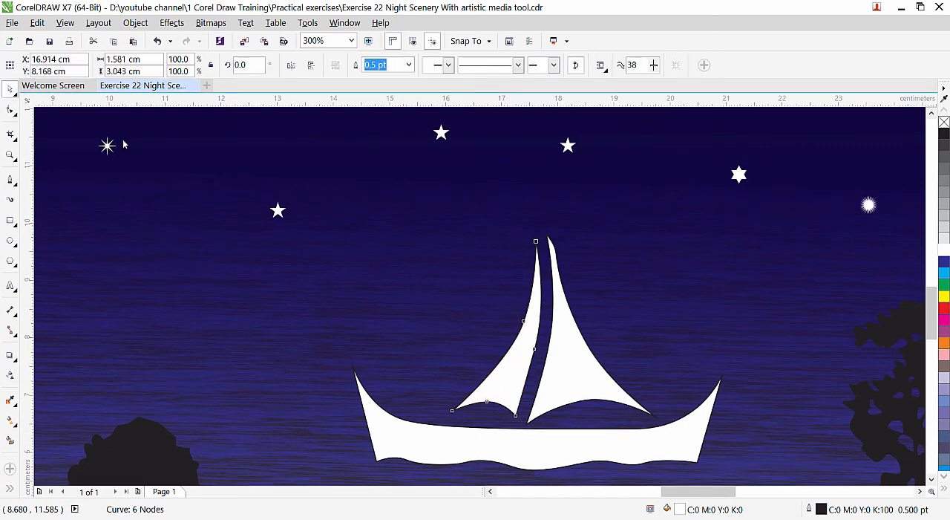
# Fill the hull and both sails with black and group the three shapes into one boat.
pyautogui.scroll(-1, 470, 292)
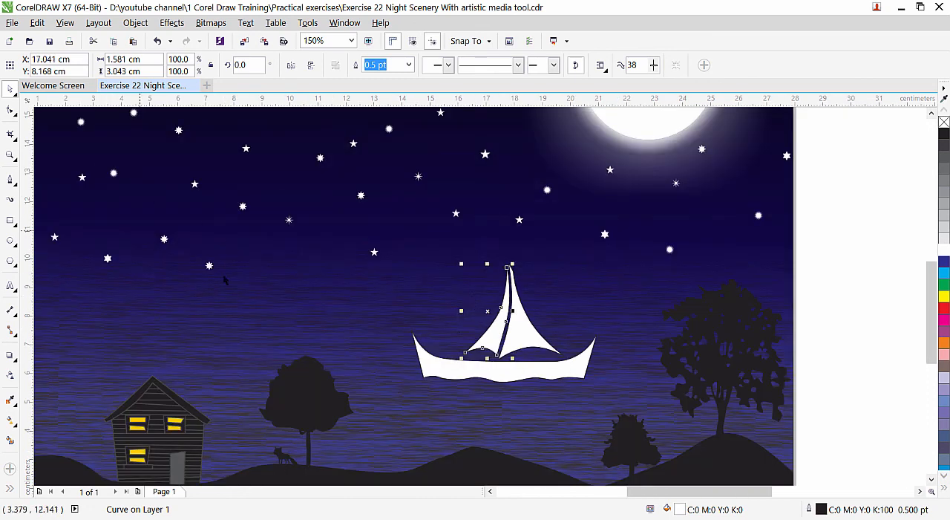
pyautogui.keyDown('shift'); pyautogui.click(522, 327); pyautogui.keyUp('shift')
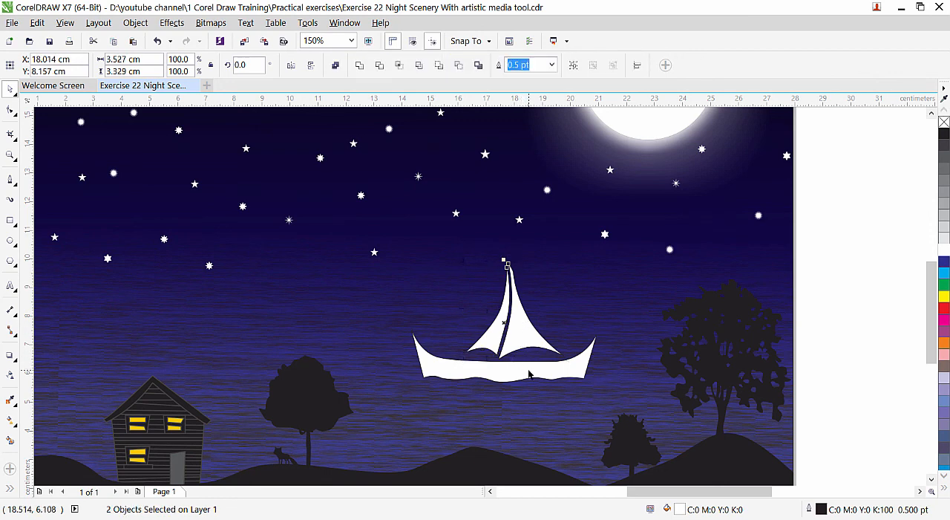
pyautogui.keyDown('shift'); pyautogui.click(525, 375); pyautogui.keyUp('shift')
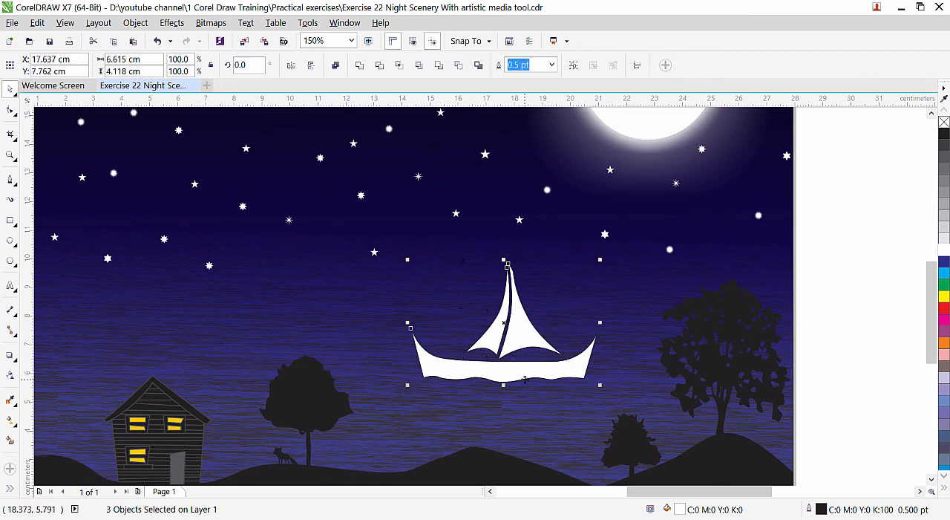
pyautogui.click(944, 134)
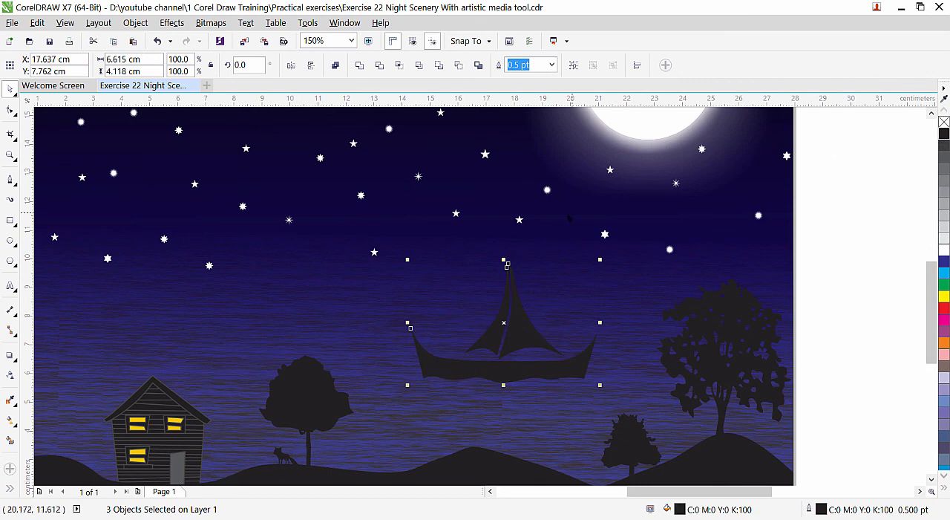
pyautogui.click(130, 23)
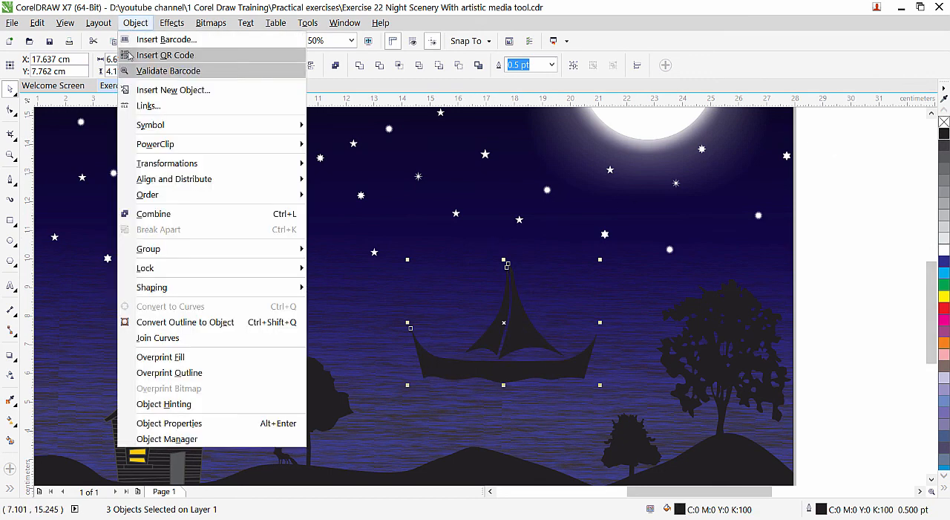
pyautogui.moveTo(290, 252)
pyautogui.click(385, 251)
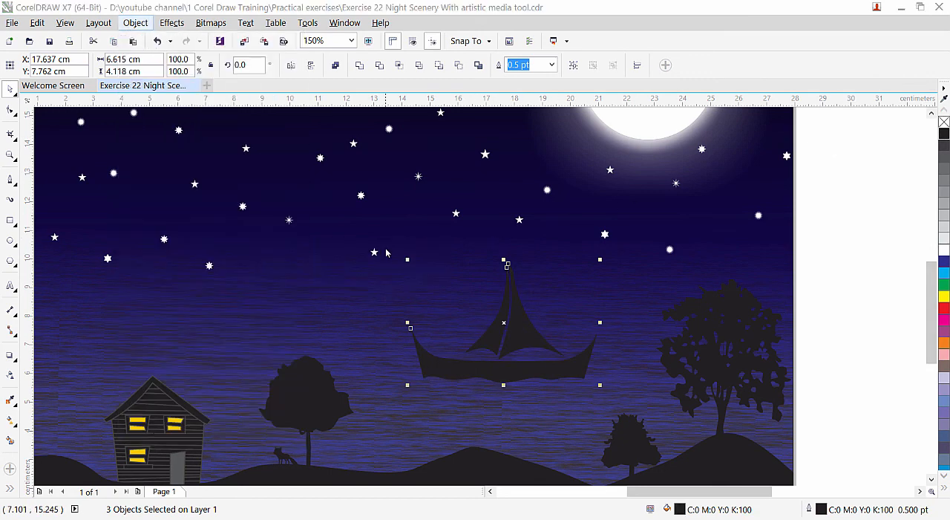
# Make a copy of the boat scaled to 51% and place it on the water above the house.
pyautogui.scroll(-2, 792, 317)
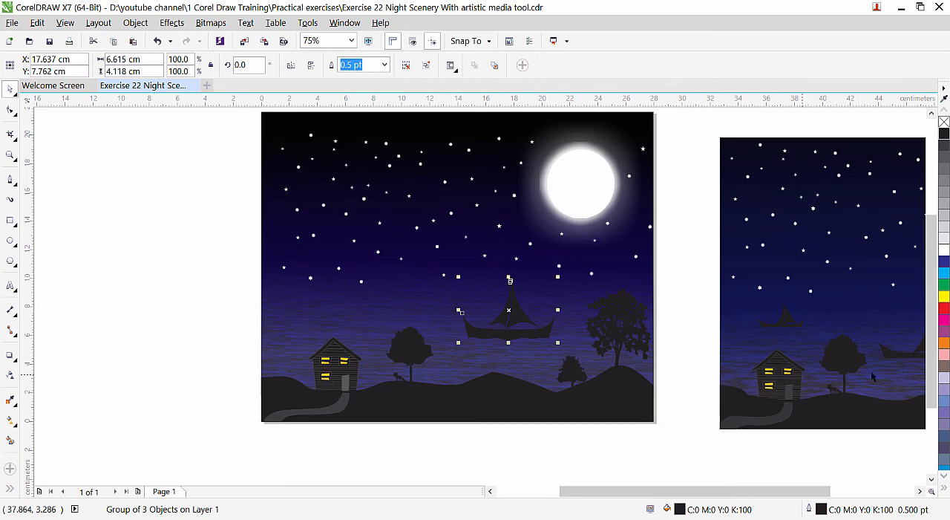
pyautogui.click(170, 281)
pyautogui.click(515, 325)
pyautogui.moveTo(559, 276); pyautogui.dragTo(534, 305)
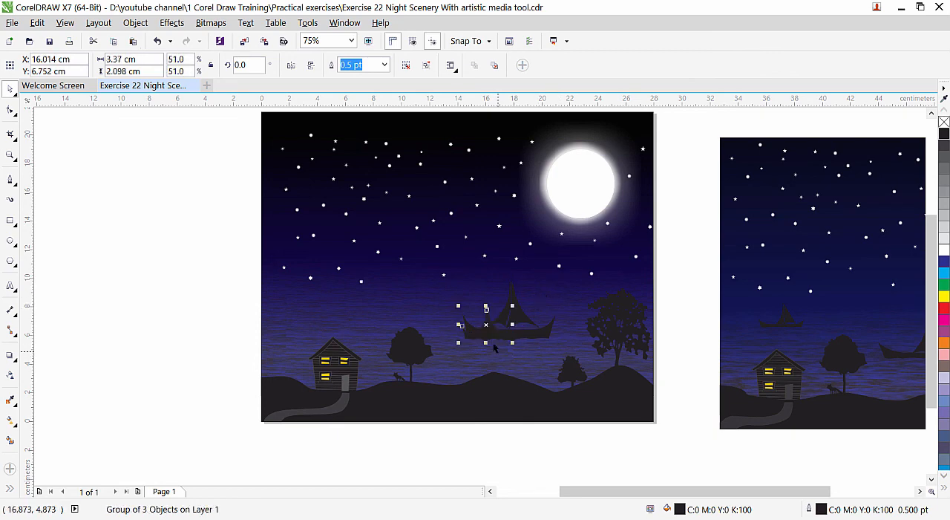
pyautogui.moveTo(491, 332); pyautogui.dragTo(355, 300)
pyautogui.click(568, 355)
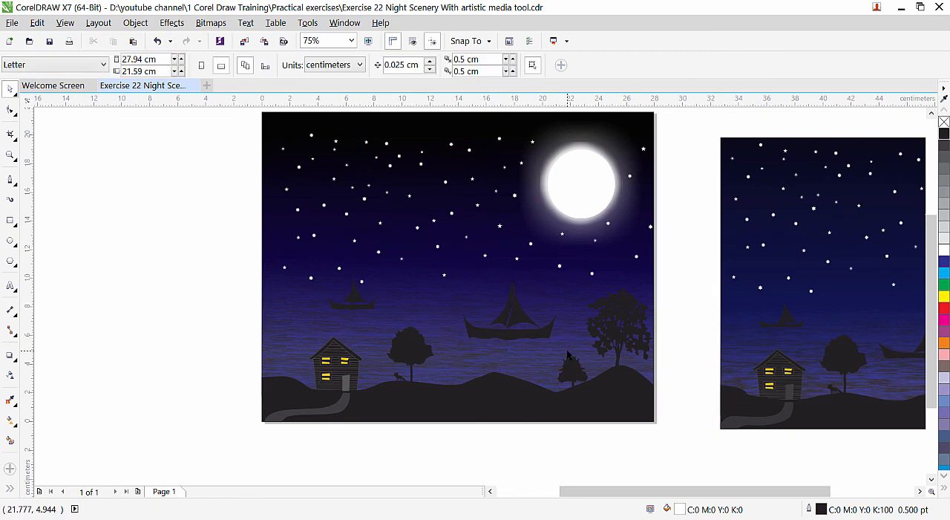